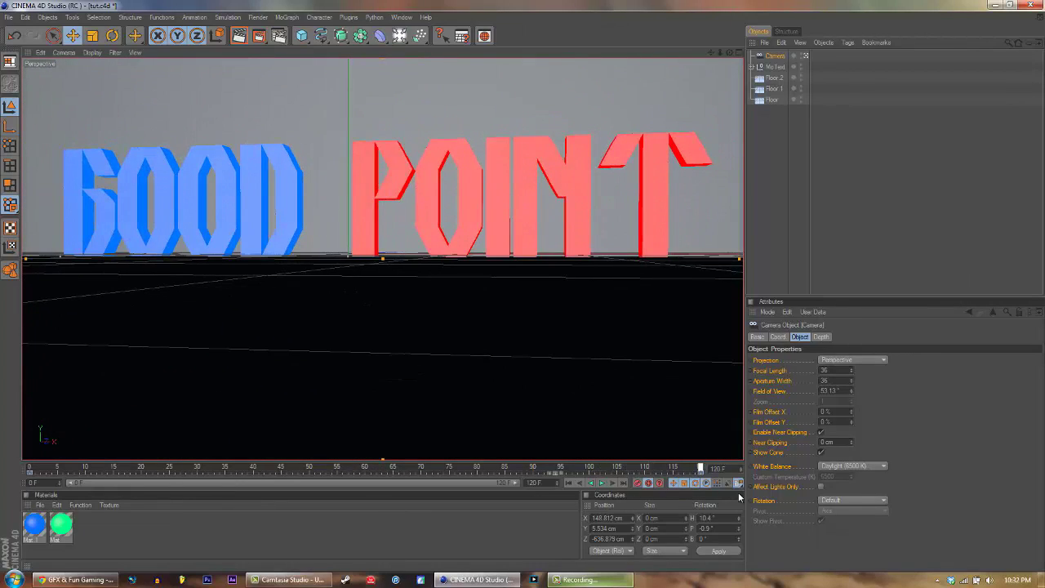
Save the current GOOD POINT text project under its existing file name
key(shift+f)
click(8, 17)
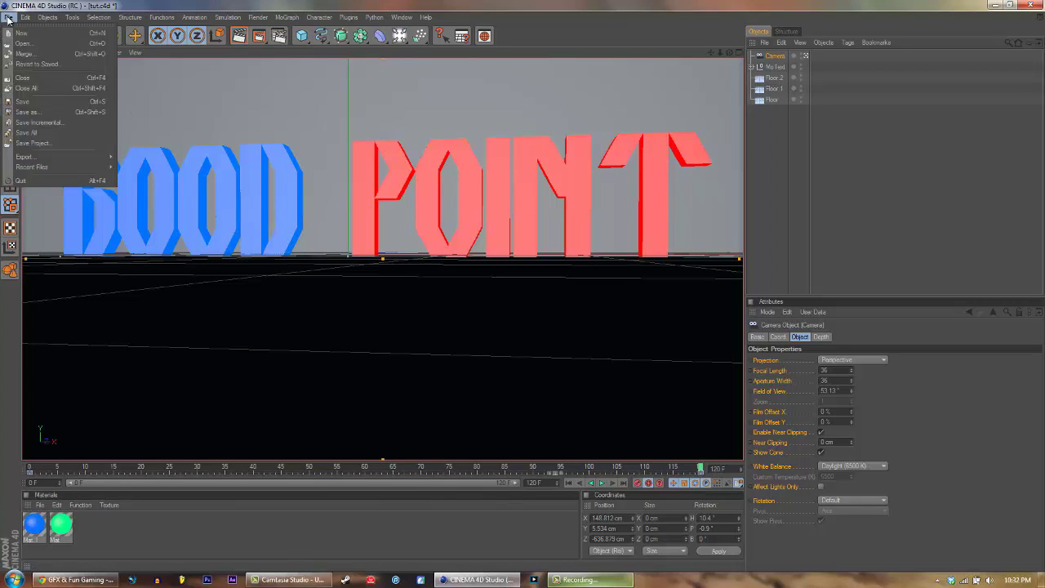
click(21, 102)
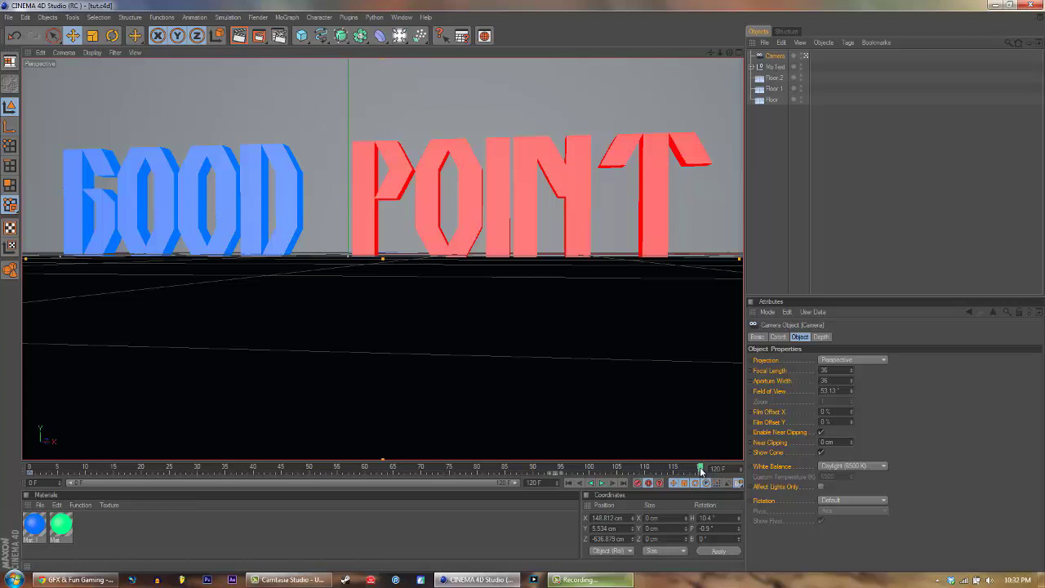
Move the timeline to frame 70 and render a preview of the camera view to check the falling letters
drag(701, 469, 421, 476)
key(ctrl+r)
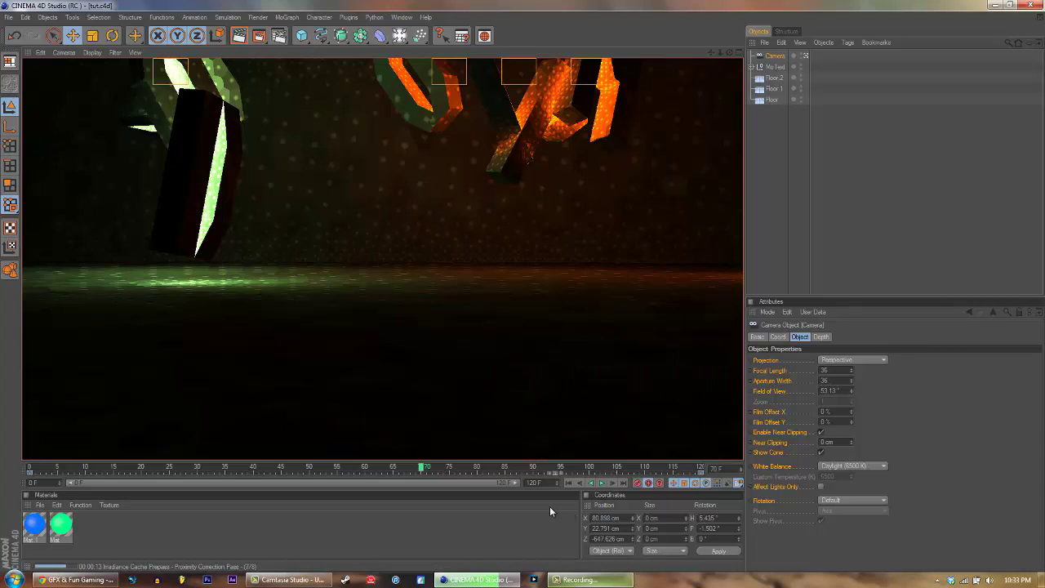
click(570, 581)
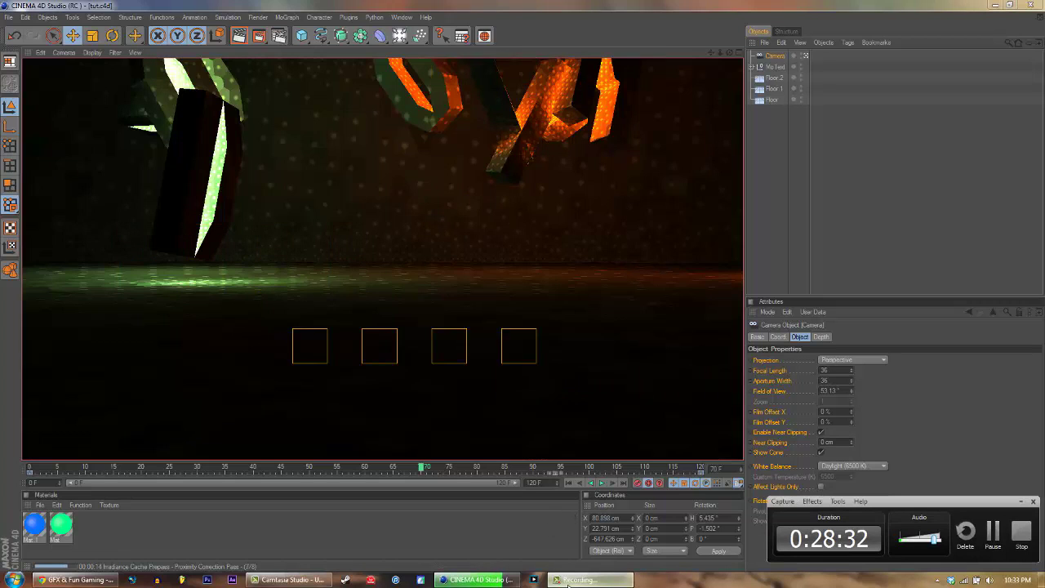
click(569, 580)
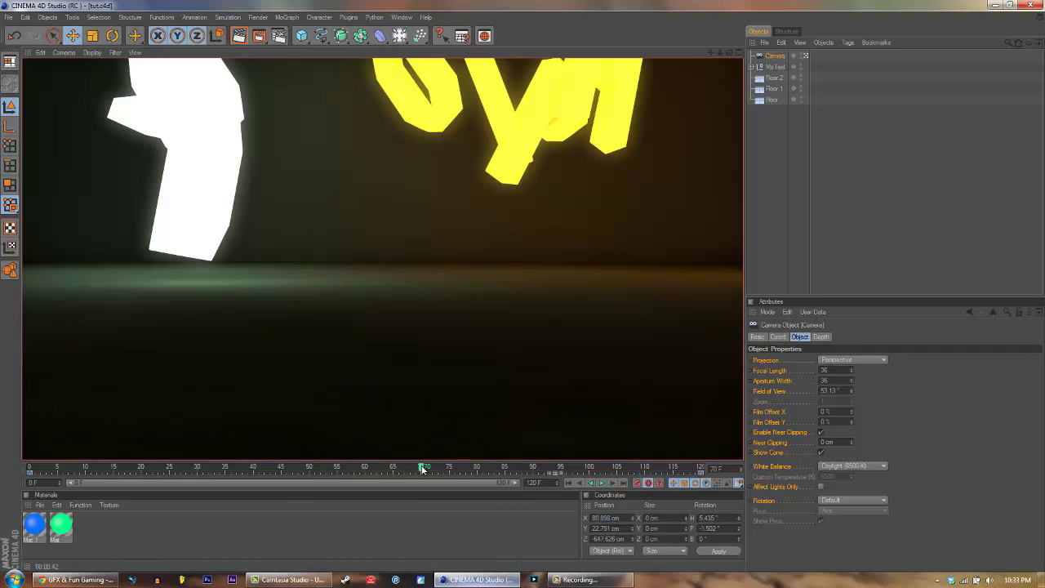
Return the timeline to frame 0 and save the project
drag(422, 468, 23, 469)
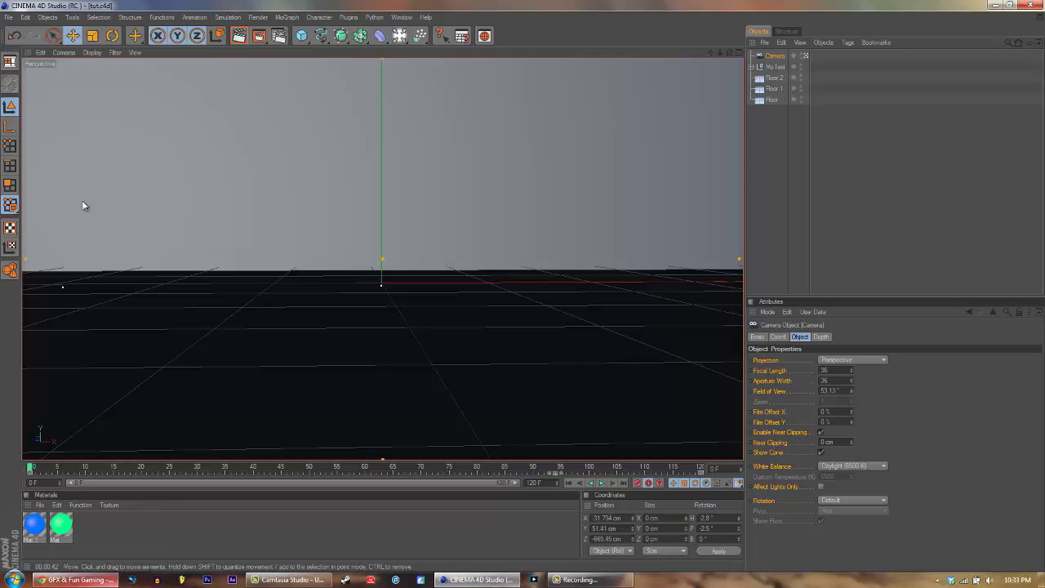
click(8, 17)
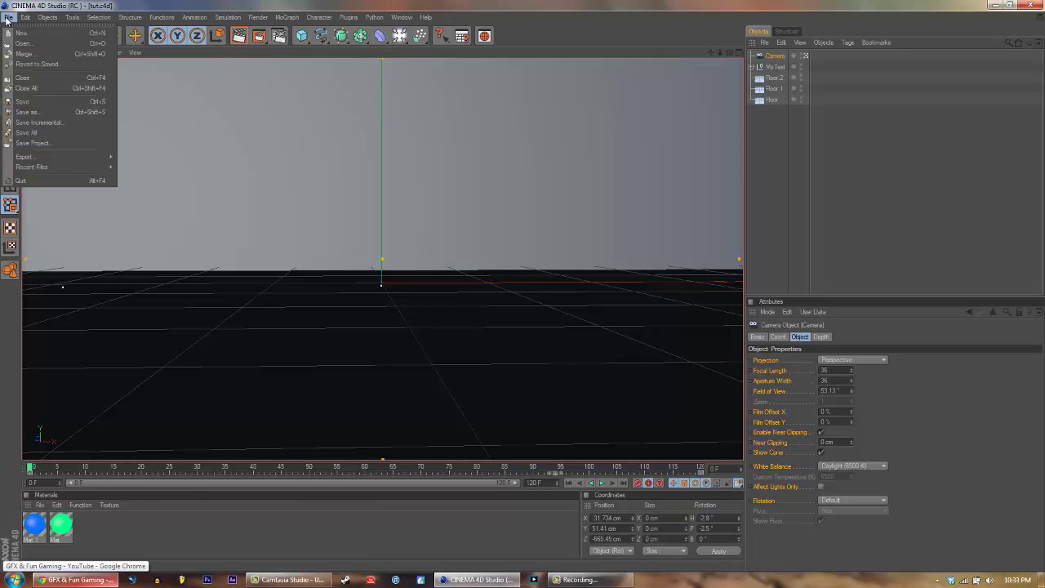
click(36, 102)
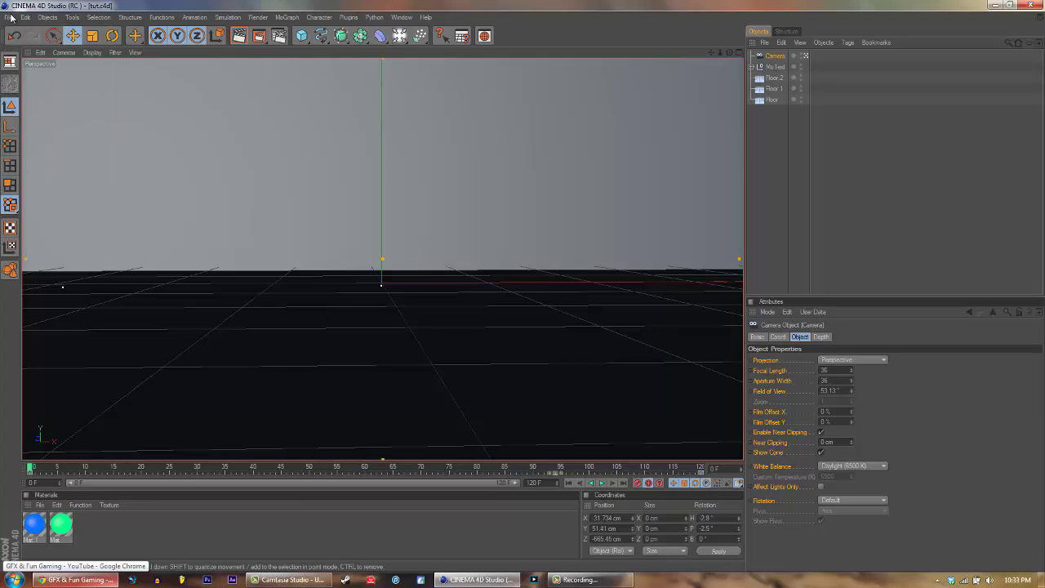
Set the render output's frame range to run from frame 0 to frame 120
click(278, 36)
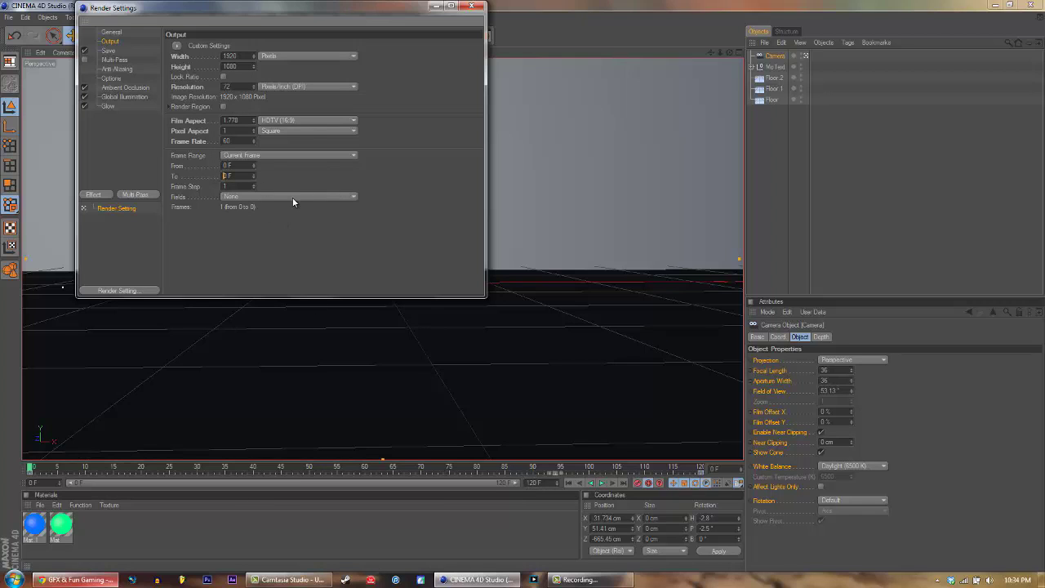
text(12)
Set the render's save format to QuickTime Movie and its compression frame rate to 60 frames per second
click(109, 50)
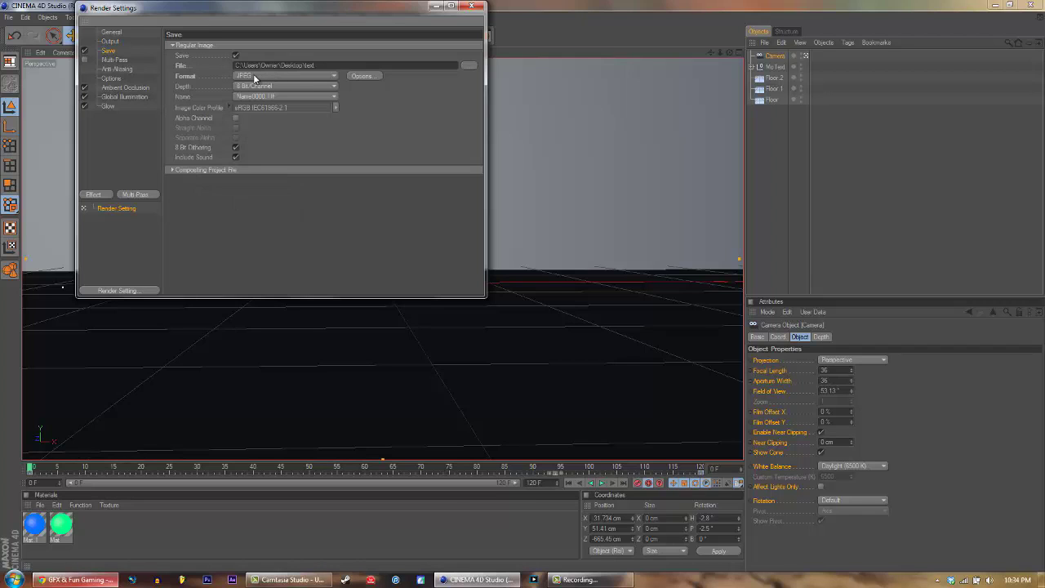
click(298, 76)
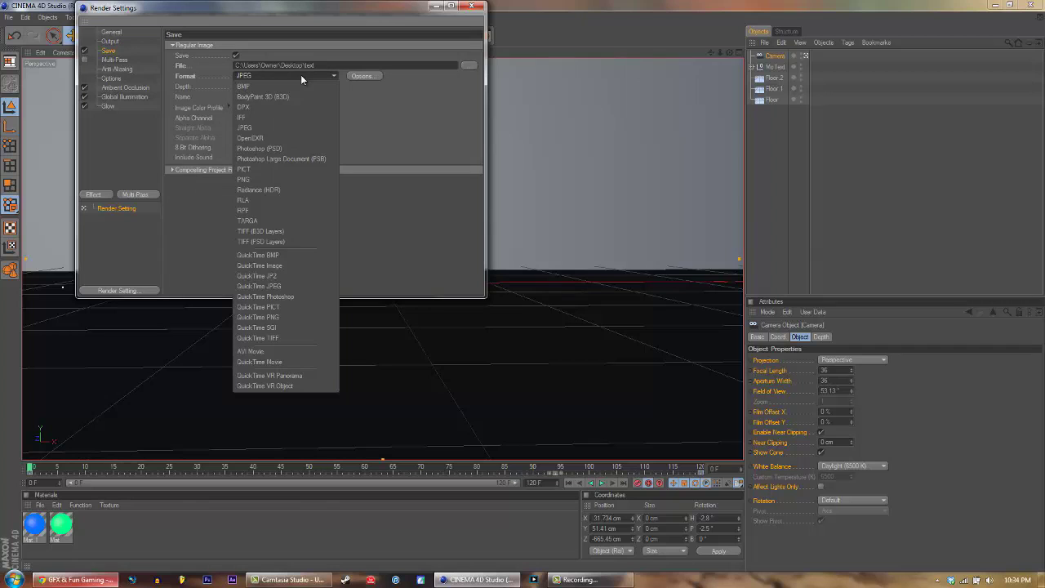
click(250, 361)
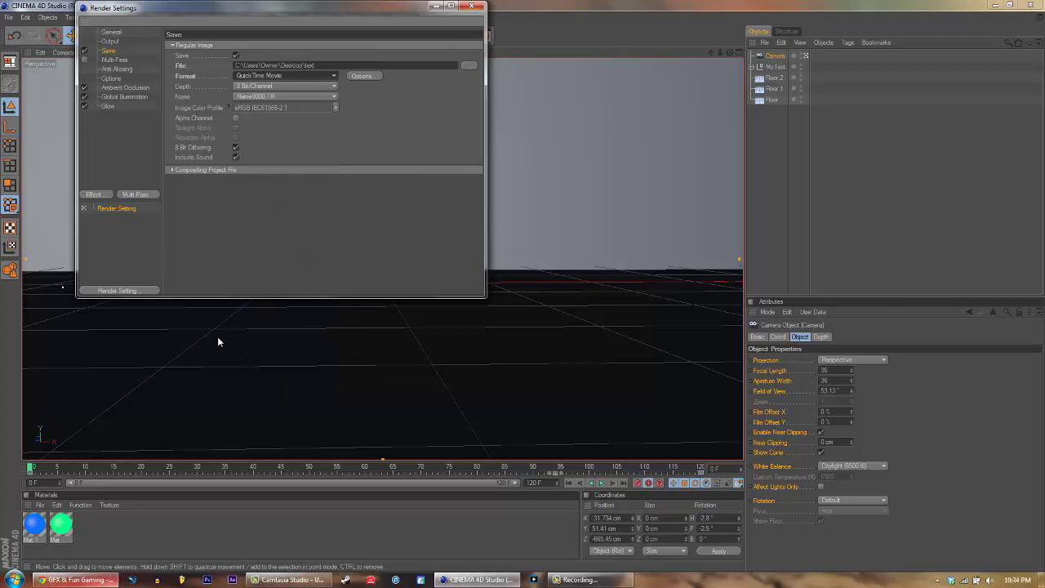
click(364, 77)
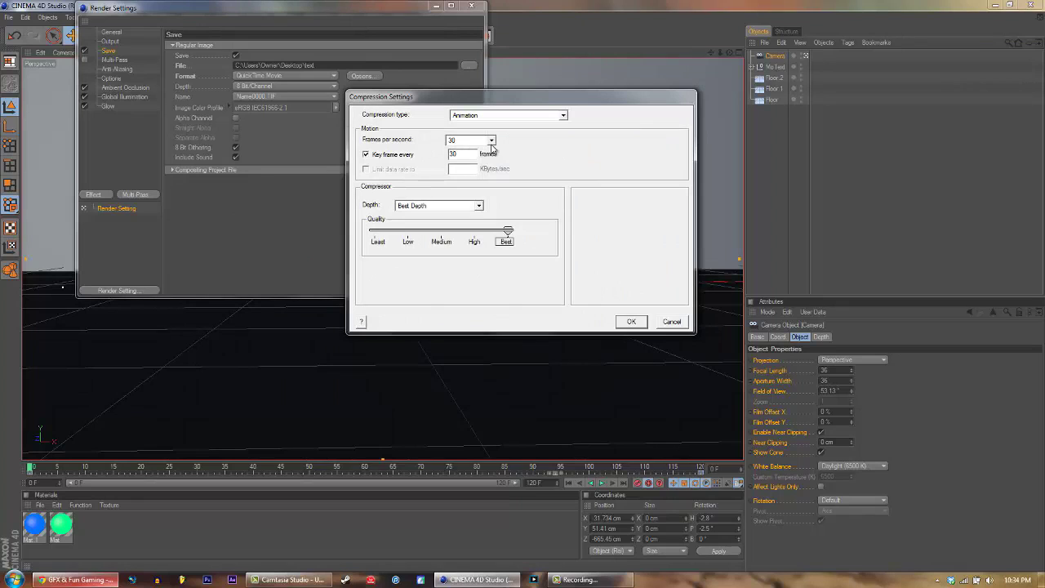
click(491, 141)
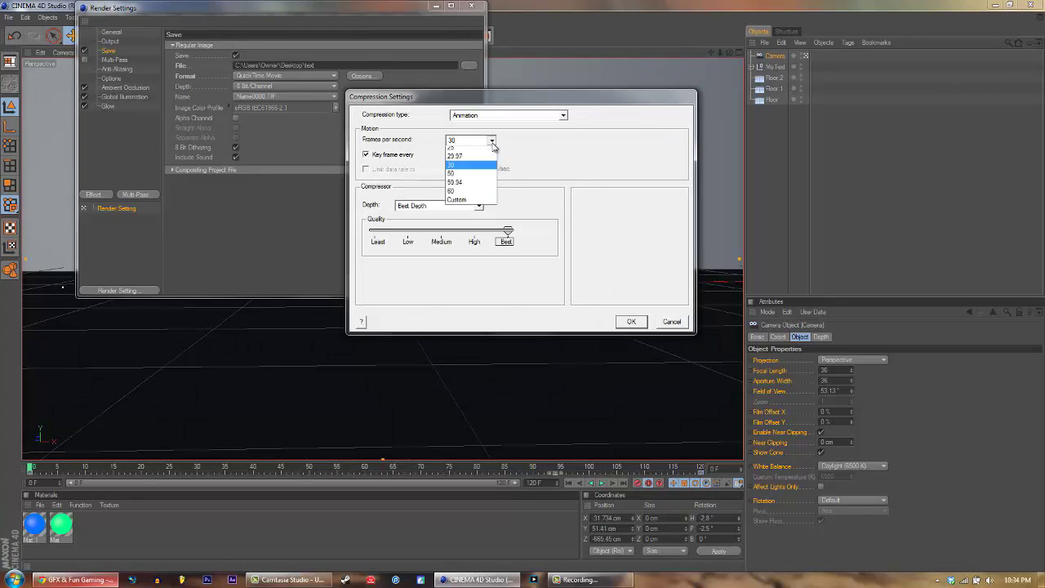
click(462, 256)
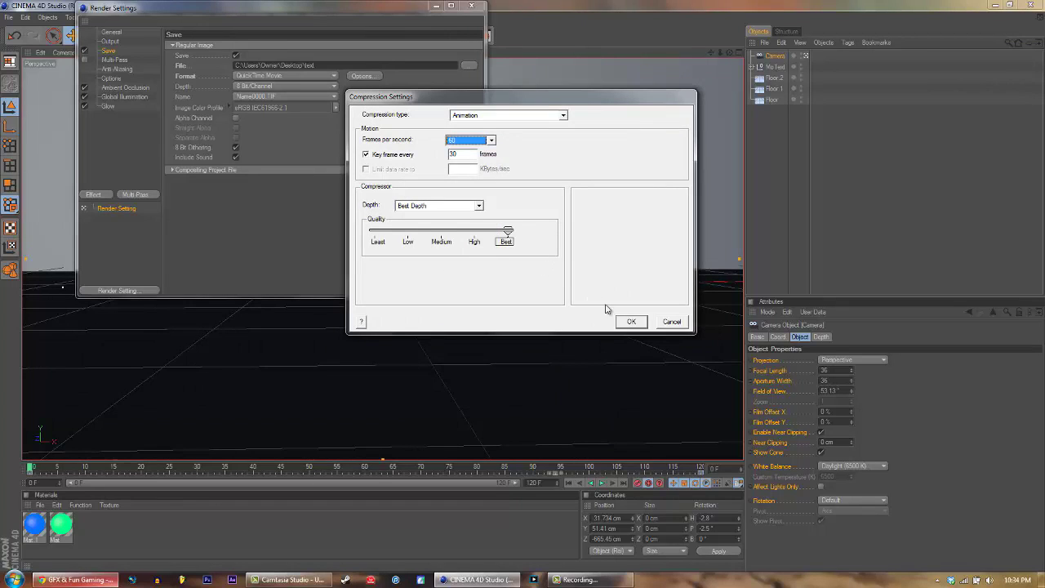
click(630, 322)
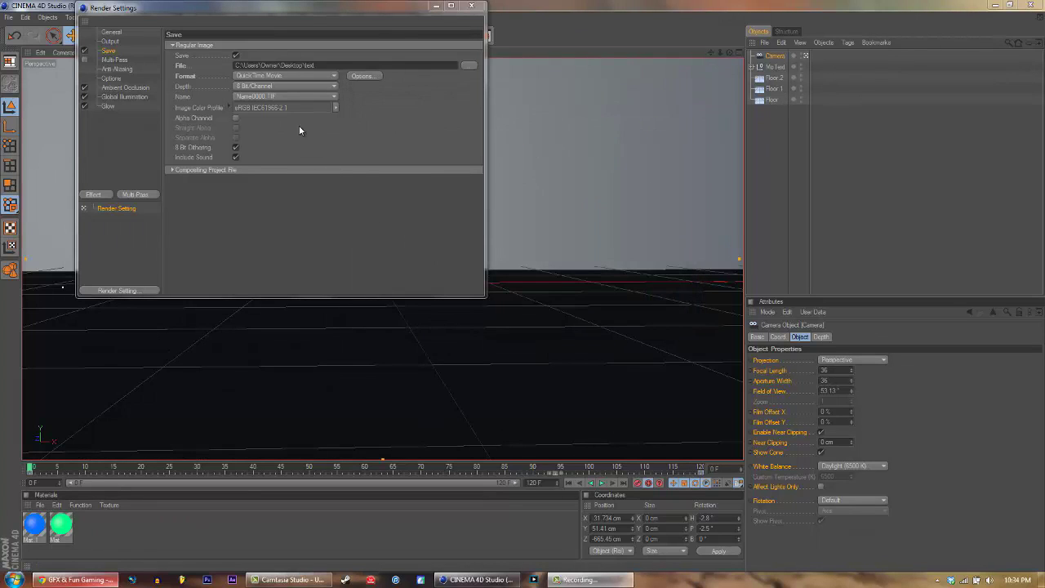
Set the render's output file to "tut intro raw" on the Desktop
click(469, 65)
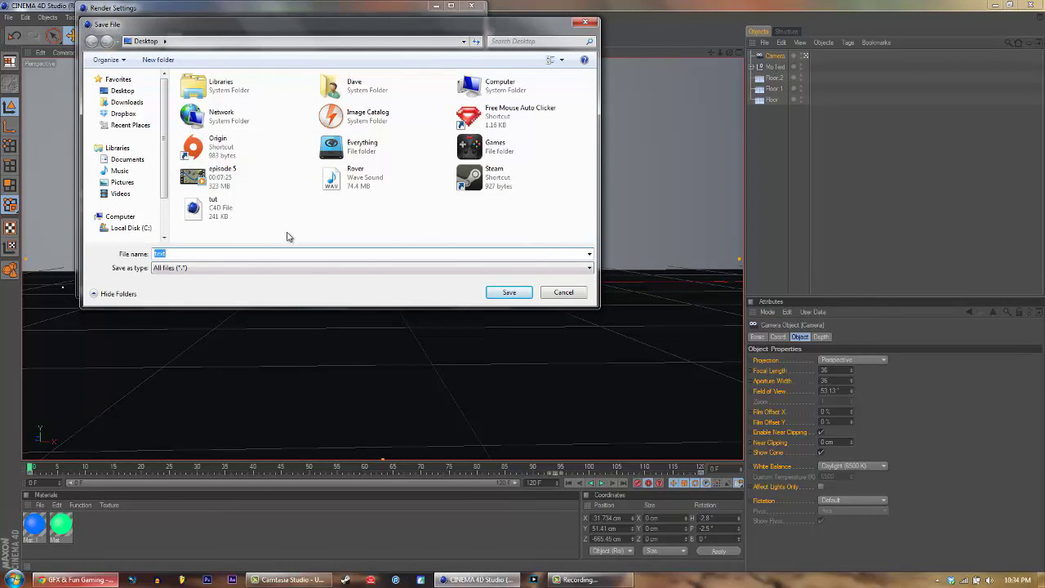
text(tut)
key(Return)
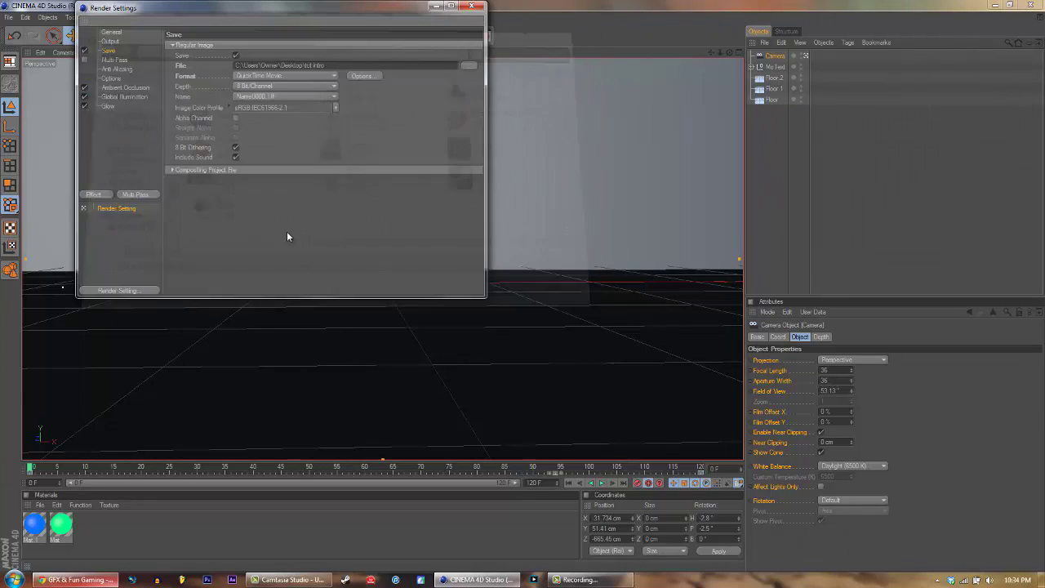
click(467, 65)
click(237, 256)
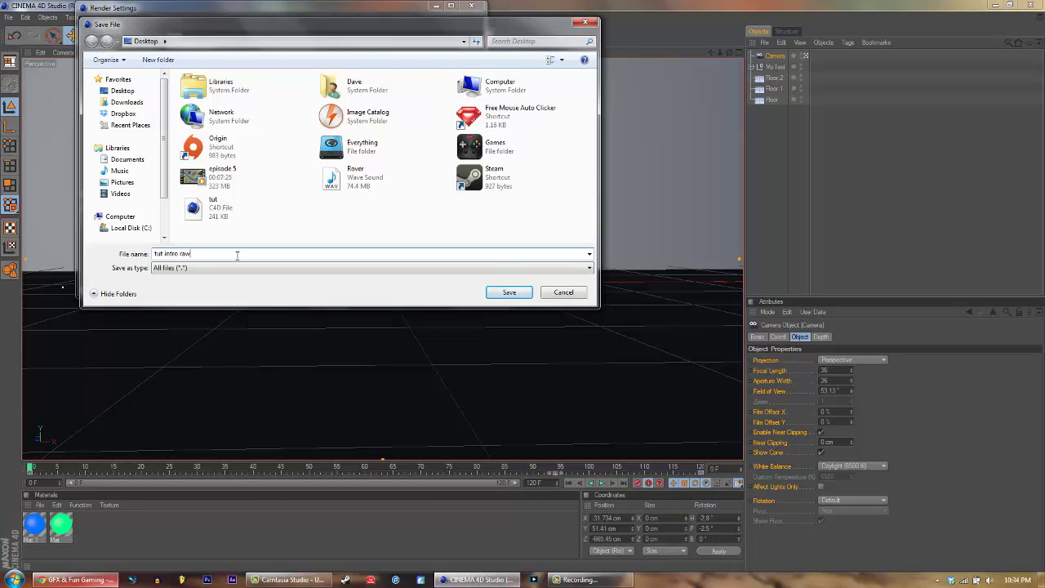
key(Return)
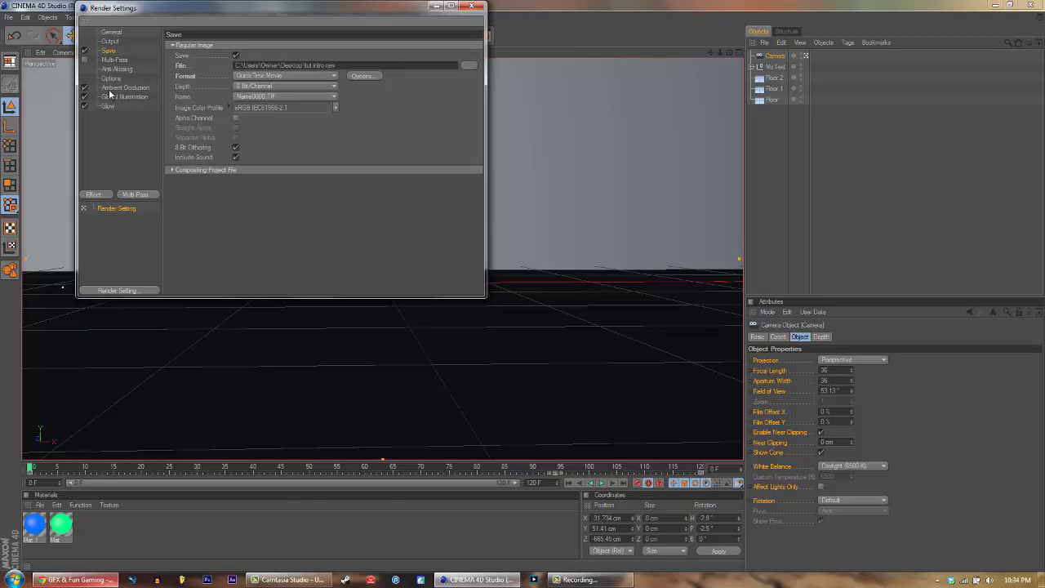
Close the render settings and save the project with the new output configuration
click(112, 32)
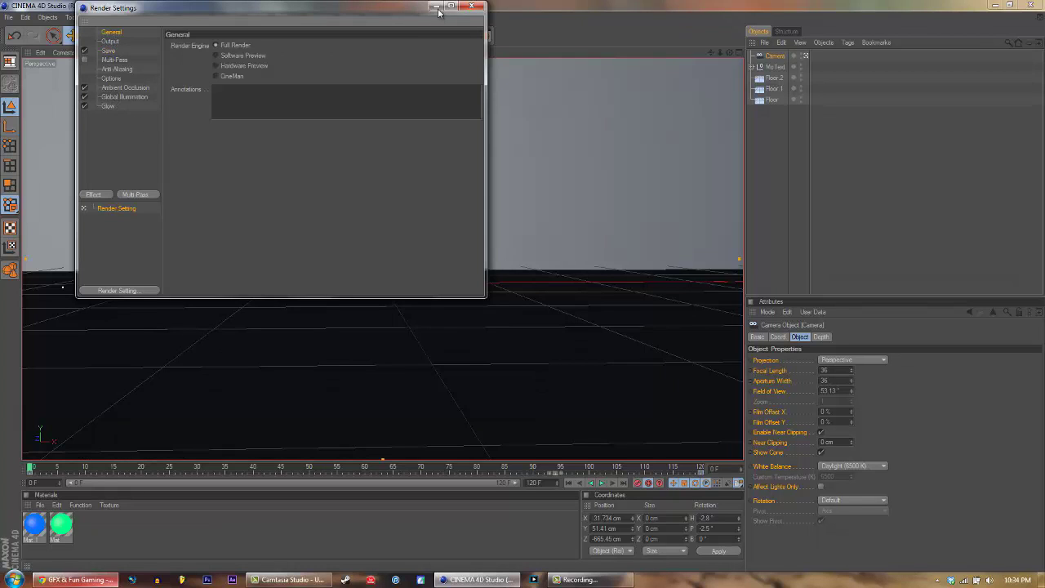
click(472, 6)
click(8, 17)
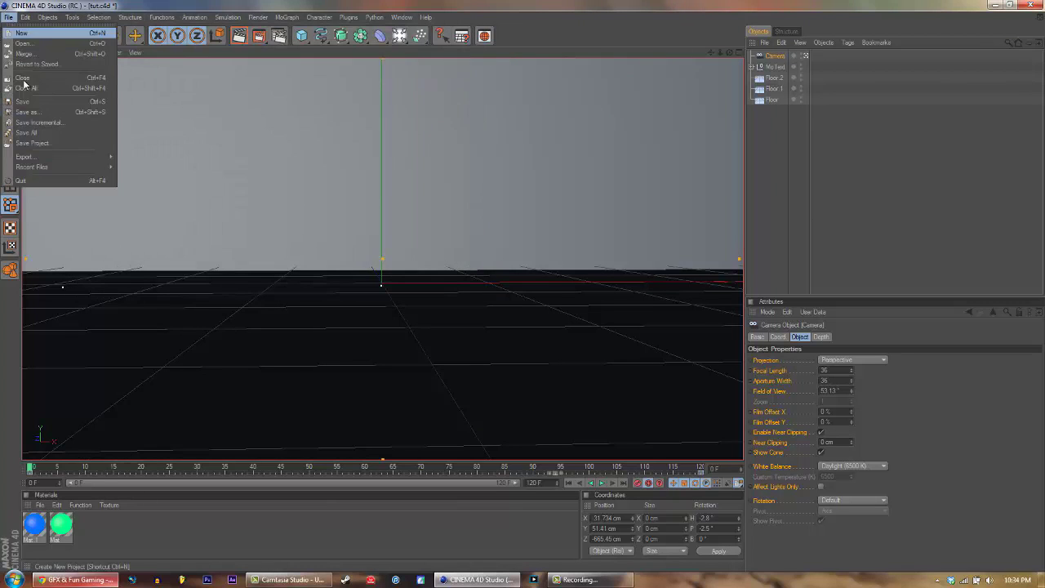
click(24, 102)
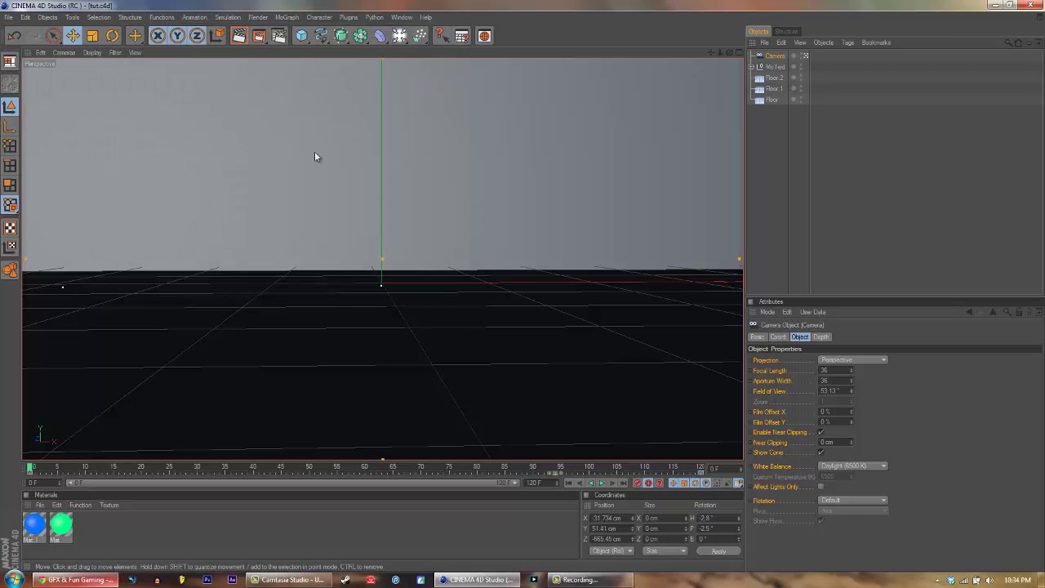
Open the computer's system properties and examine the processor and installed memory
click(260, 39)
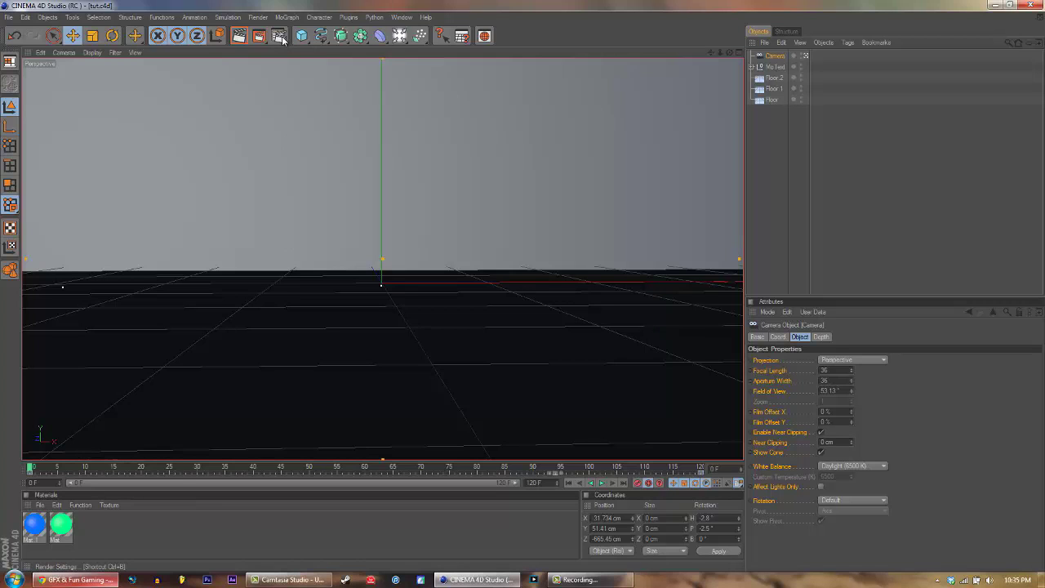
click(15, 579)
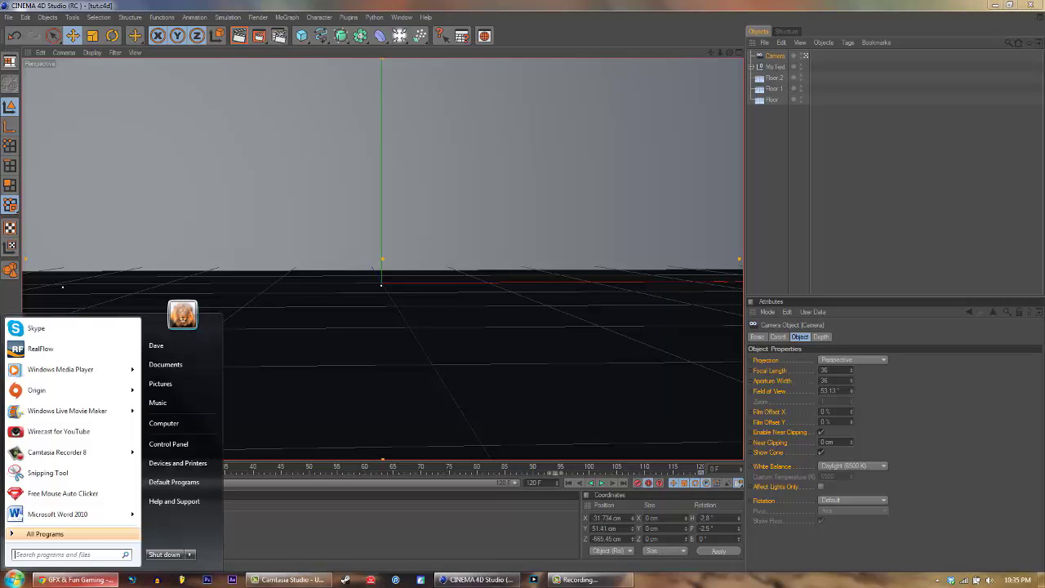
right_click(178, 425)
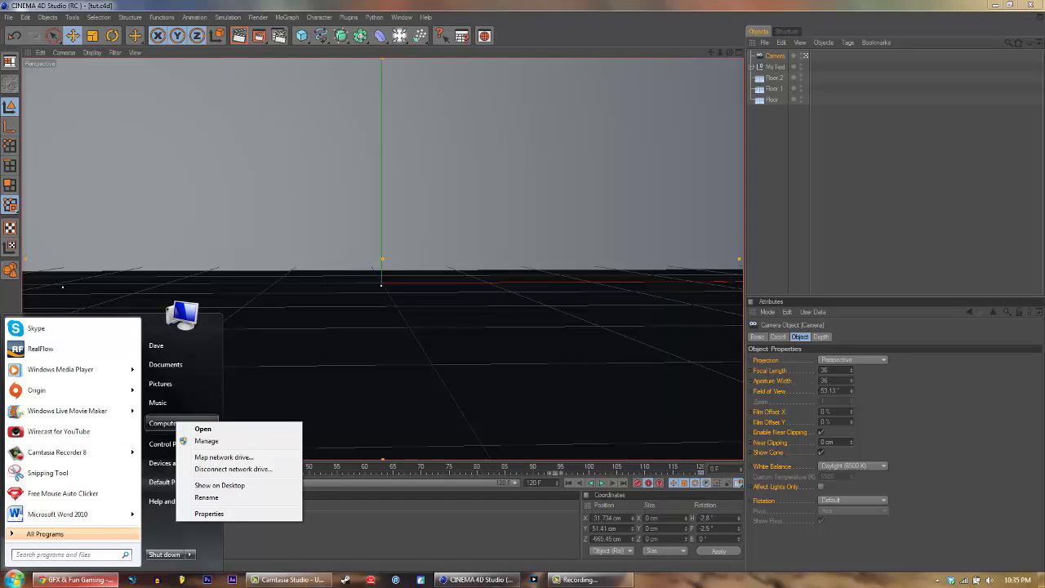
click(103, 504)
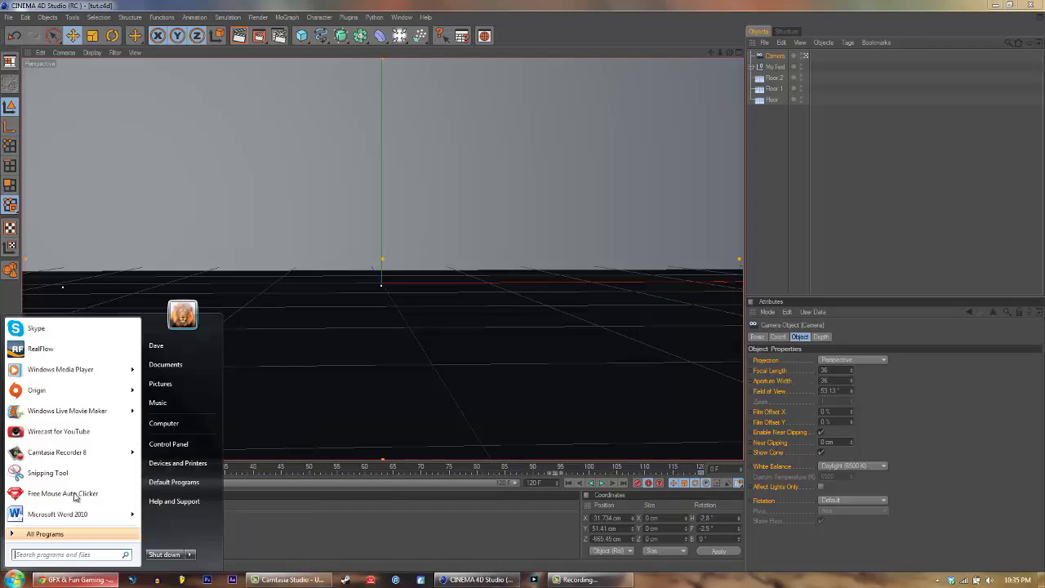
right_click(167, 423)
click(198, 514)
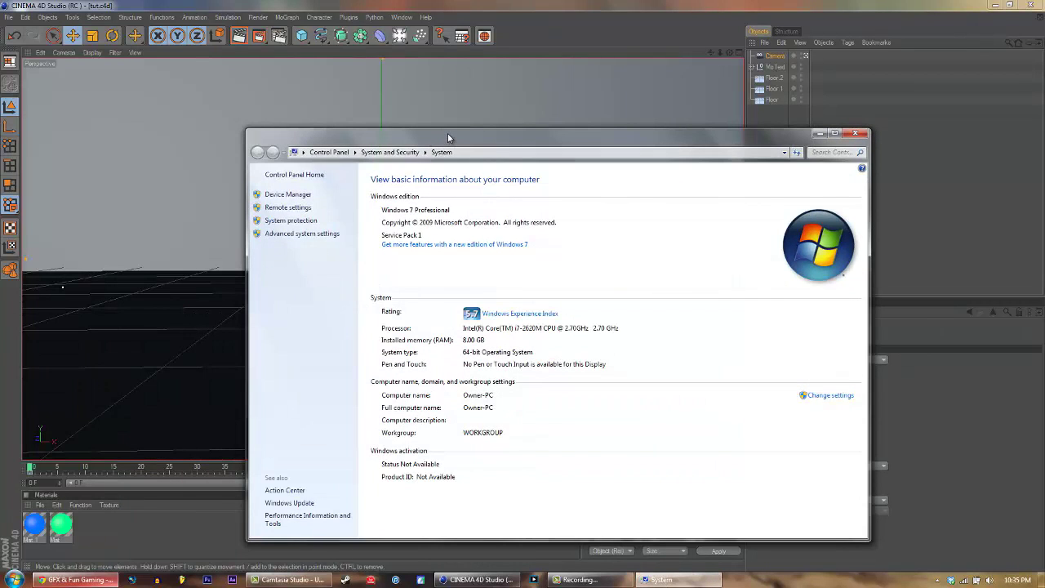
drag(447, 133, 284, 71)
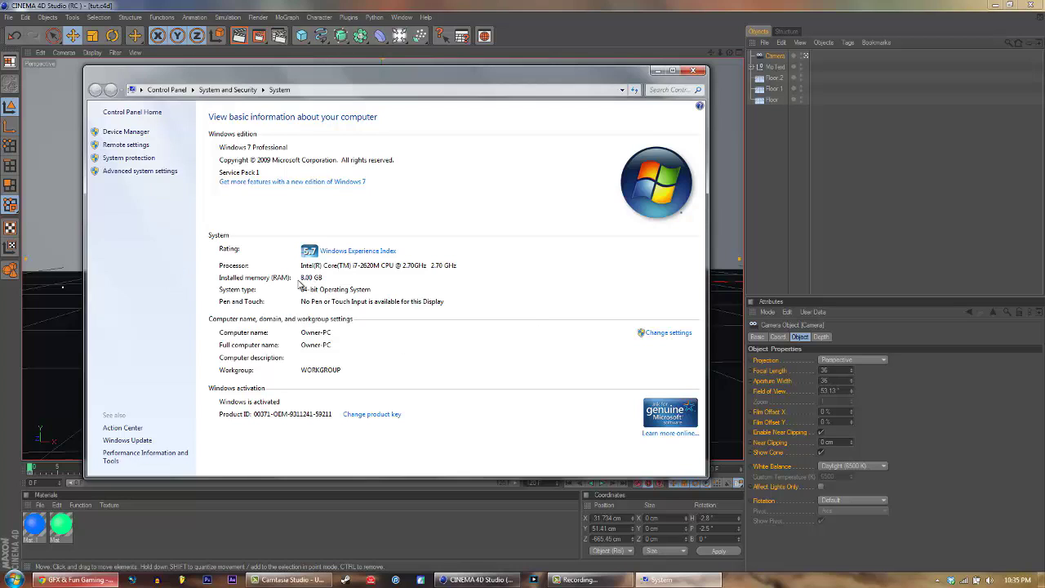
Review the render's output size, frame rate and frame range, and close the system properties window
click(279, 36)
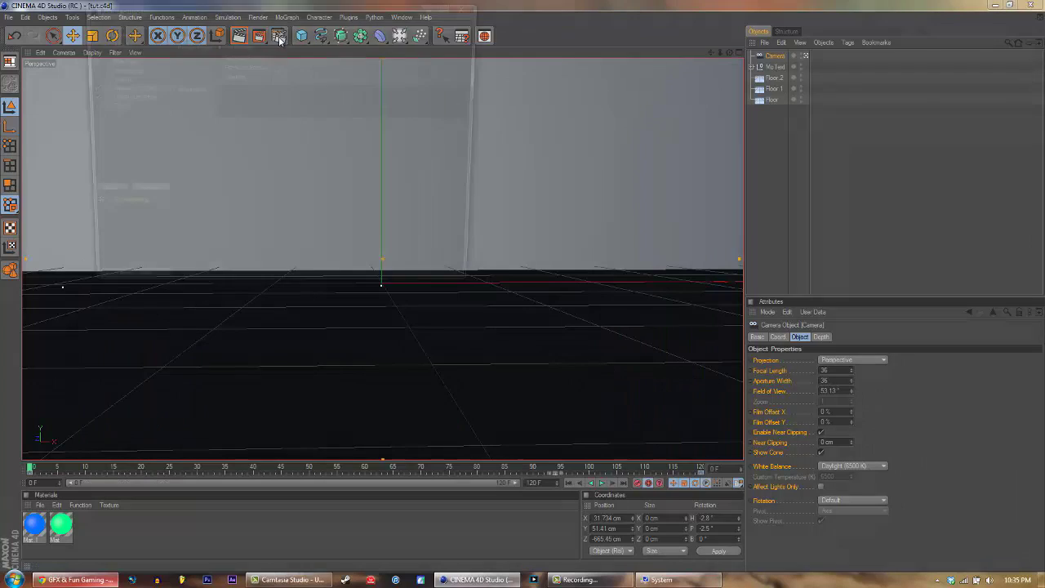
click(111, 42)
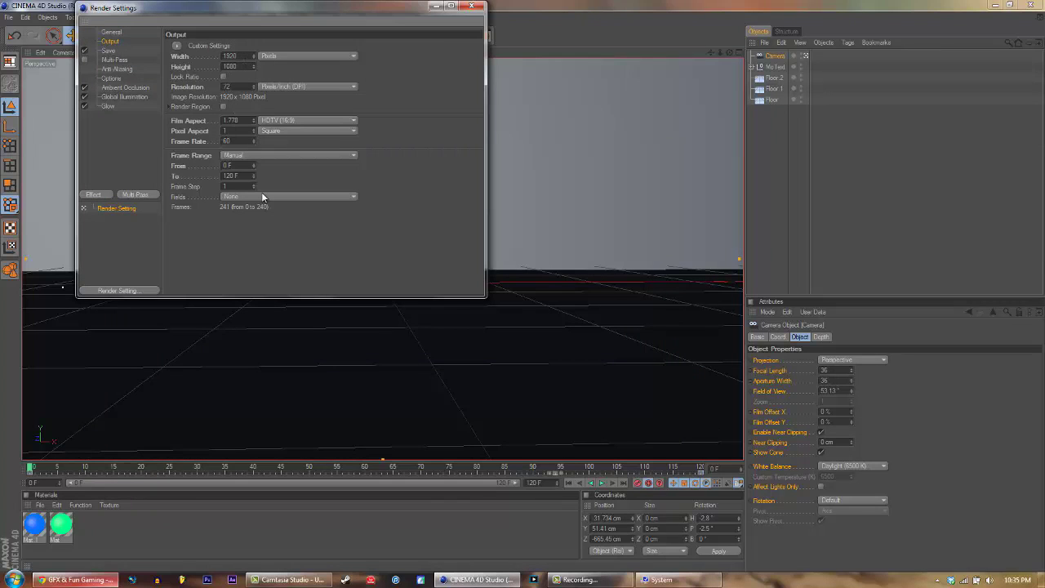
click(662, 580)
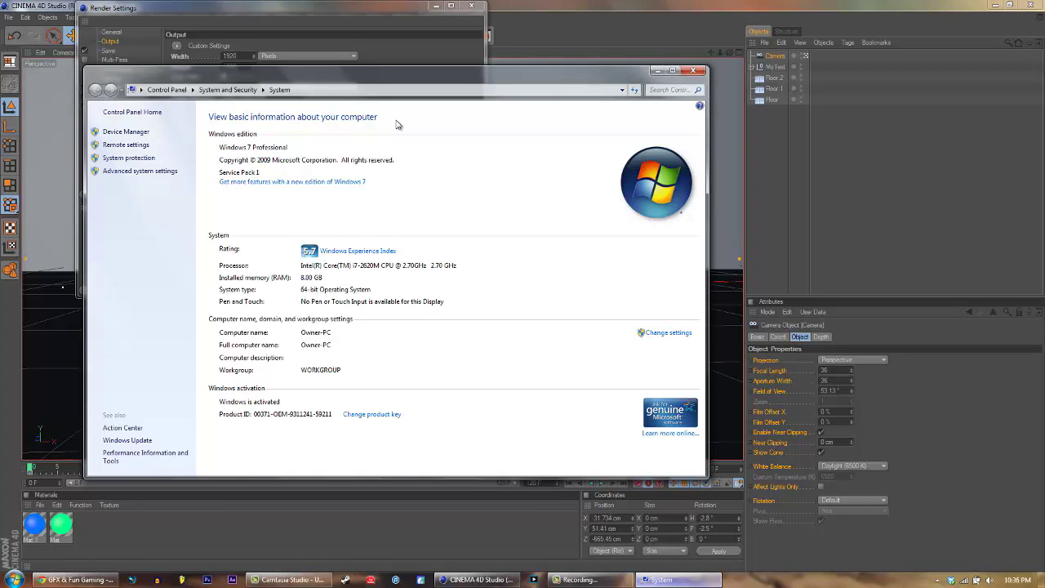
click(693, 73)
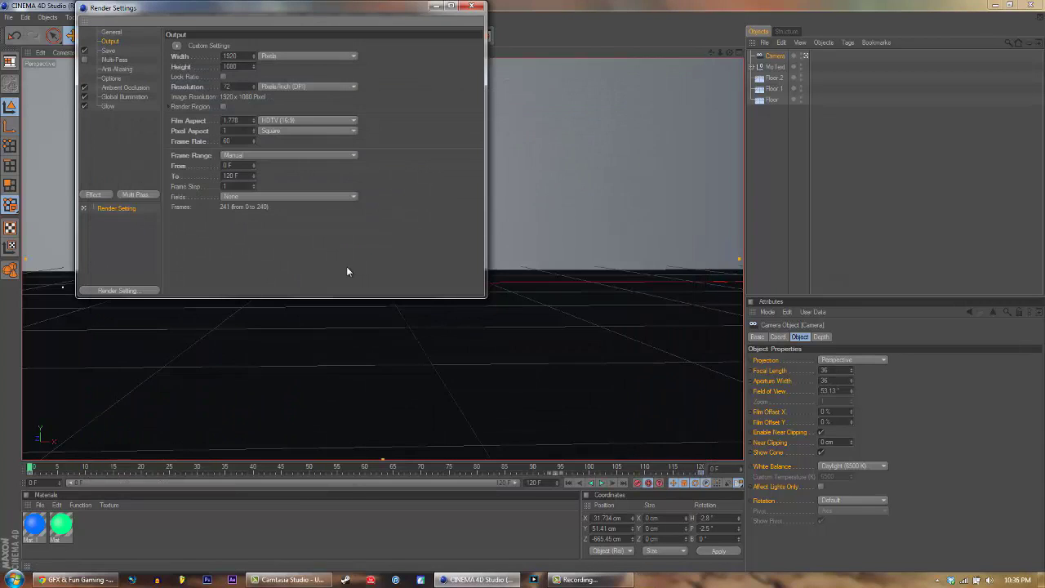
Close the render settings and start rendering the animation to the Picture Viewer
click(472, 7)
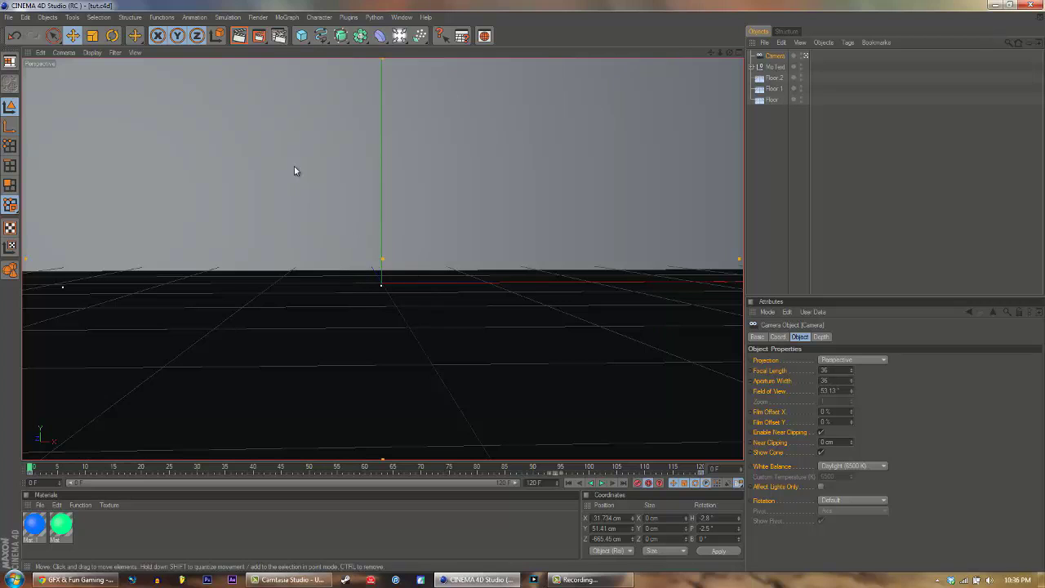
click(259, 36)
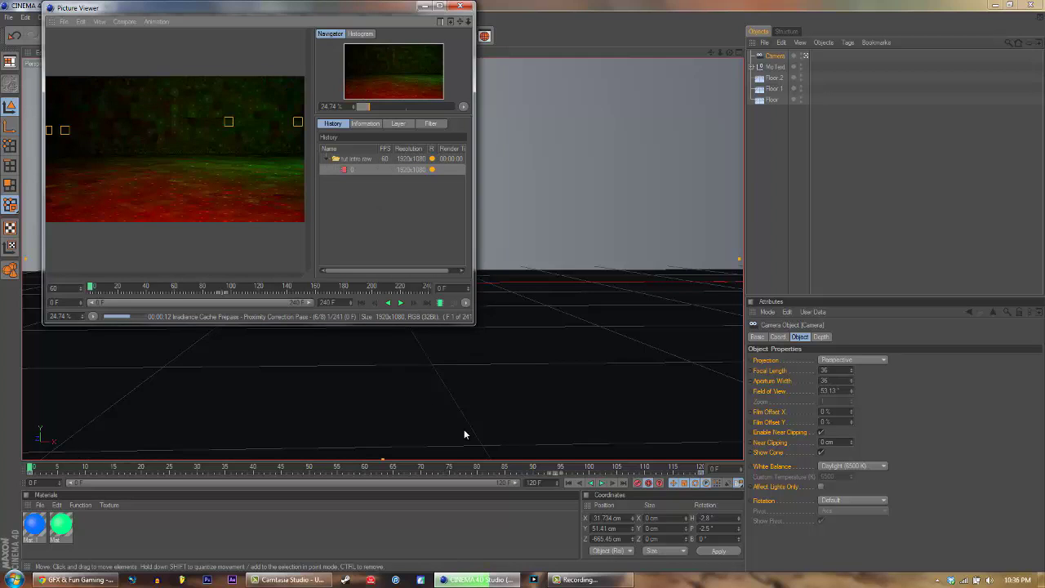
Open Windows Task Manager and examine the processor and memory usage during the render
right_click(696, 580)
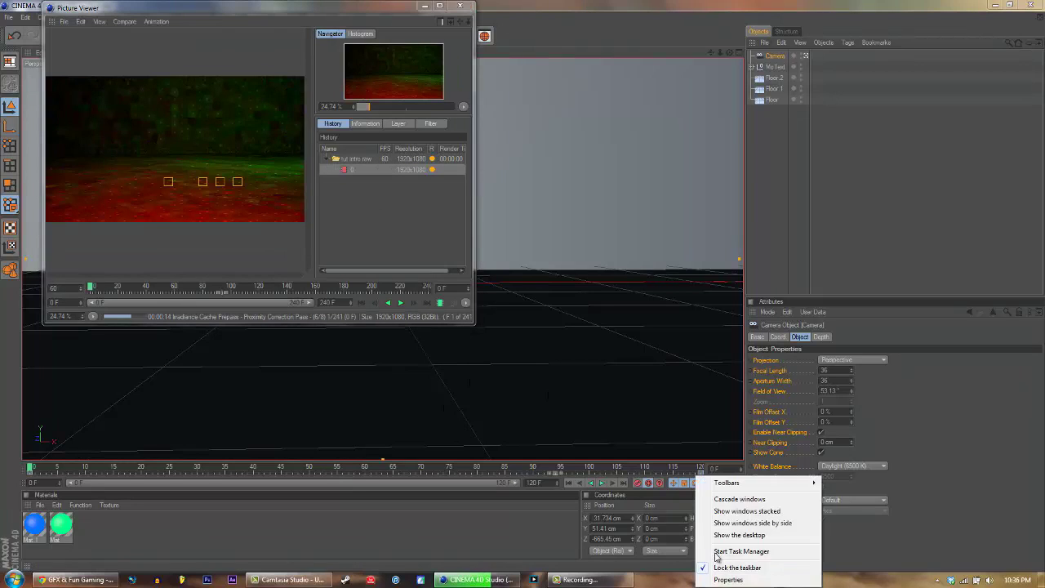
click(731, 551)
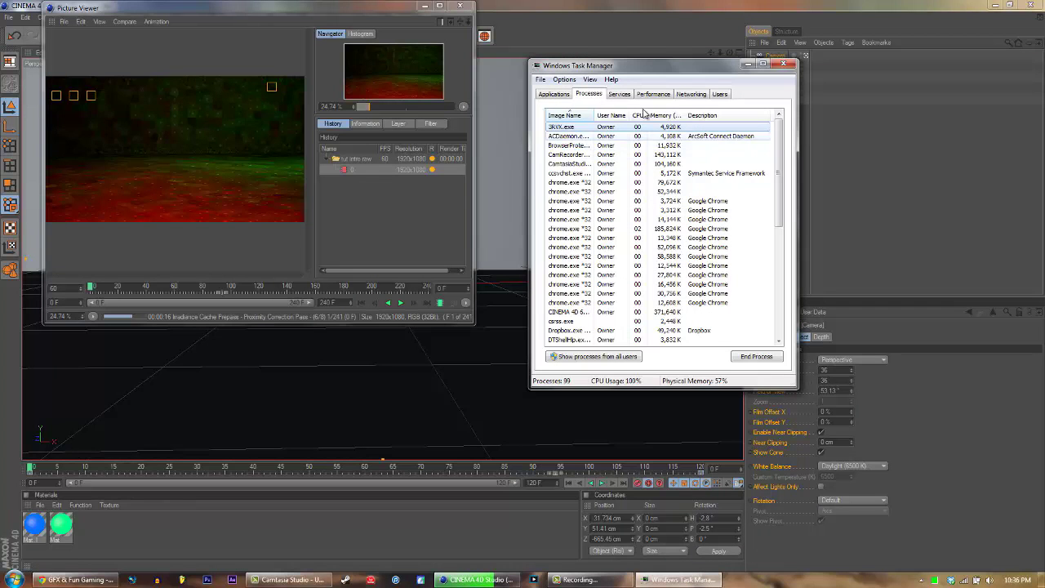
click(653, 94)
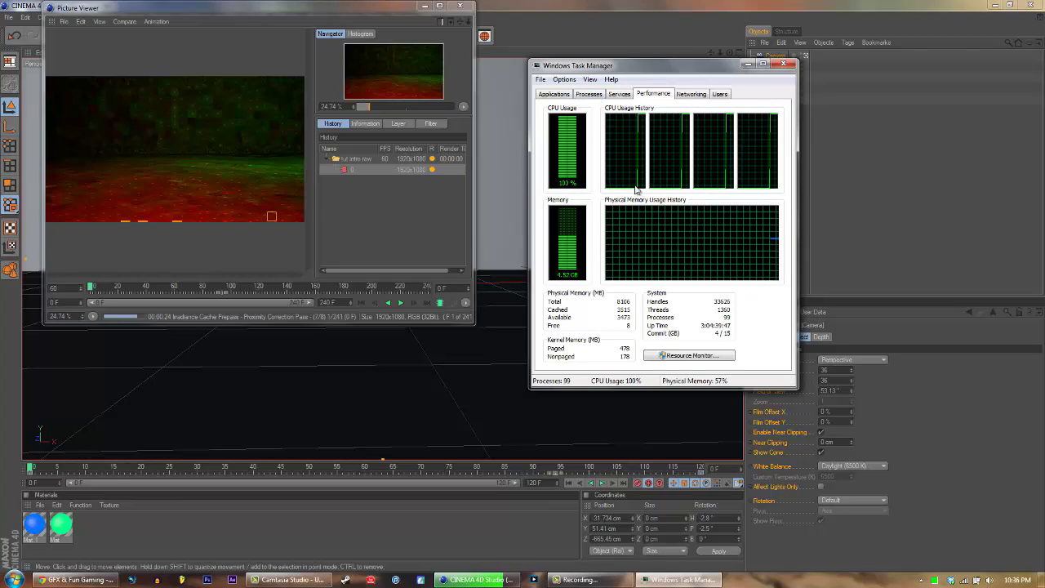
Look up Cinema 4D's processor load in the list of running processes, and close Task Manager
click(590, 95)
mouse_move(778, 166)
mouse_down()
mouse_move(785, 270)
mouse_move(784, 153)
mouse_up()
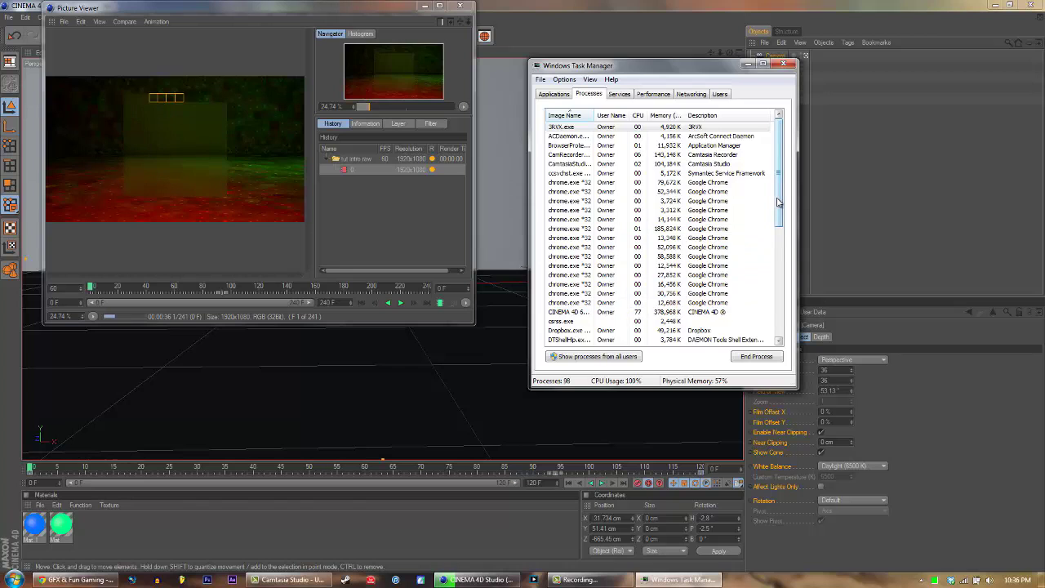
scroll(778, 201, down, 8)
scroll(778, 191, up, 8)
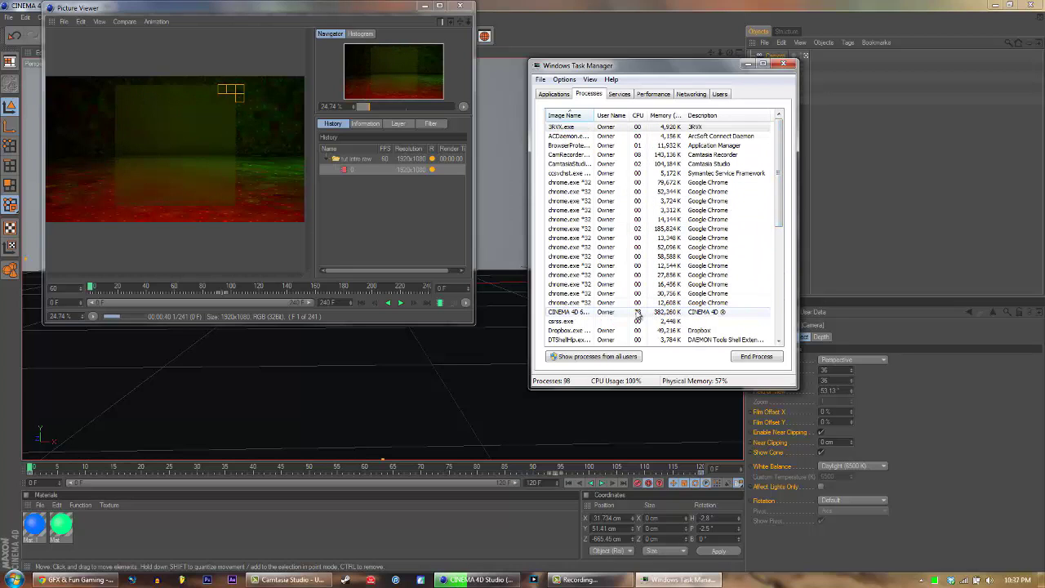
click(784, 64)
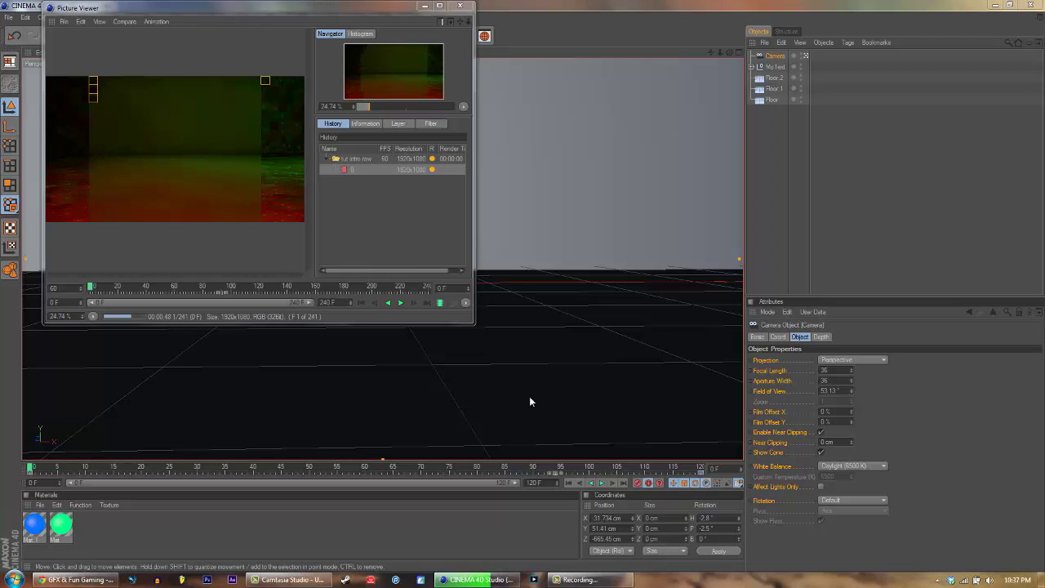
click(583, 579)
click(1020, 531)
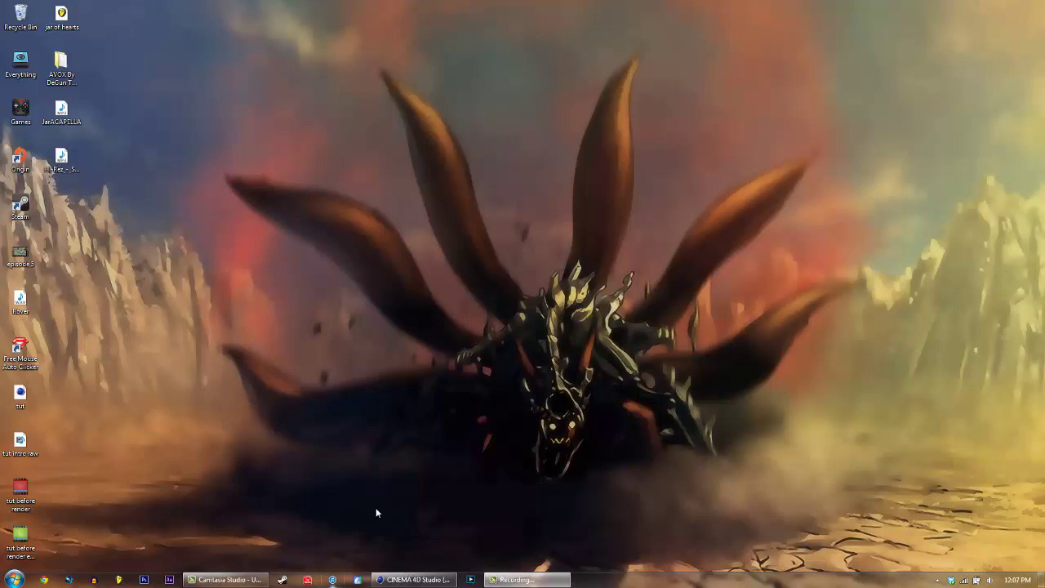
Switch to Cinema 4D and scrub through the text animation to frame 120
click(393, 578)
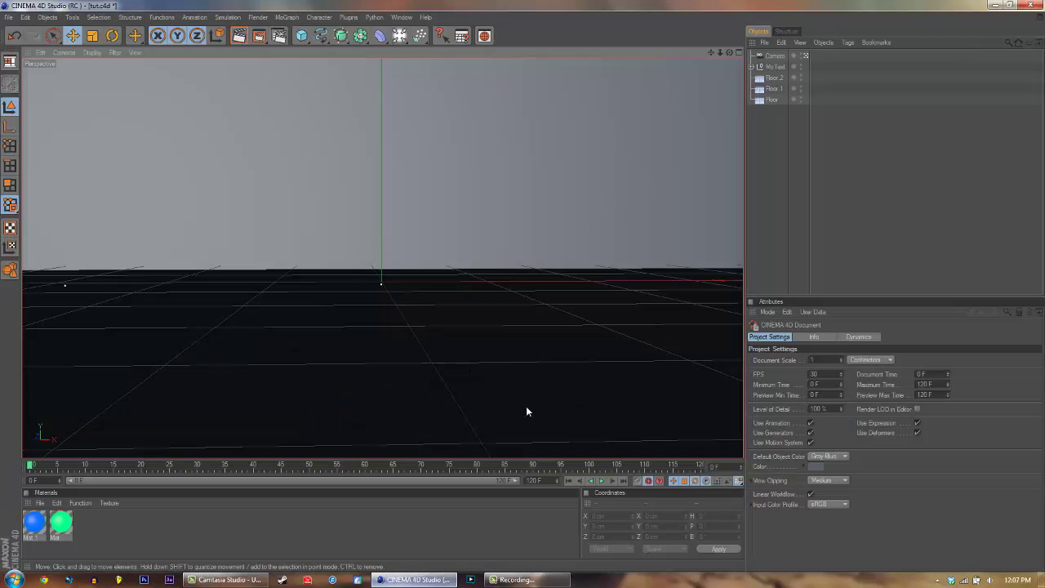
drag(33, 467, 717, 466)
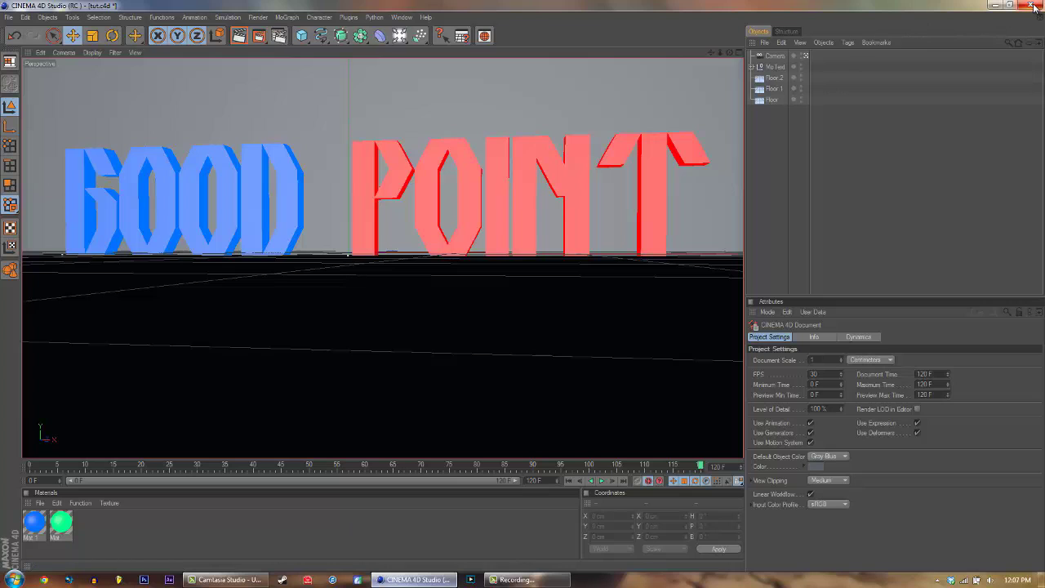
Save the tut.c4d project and close Cinema 4D
click(8, 17)
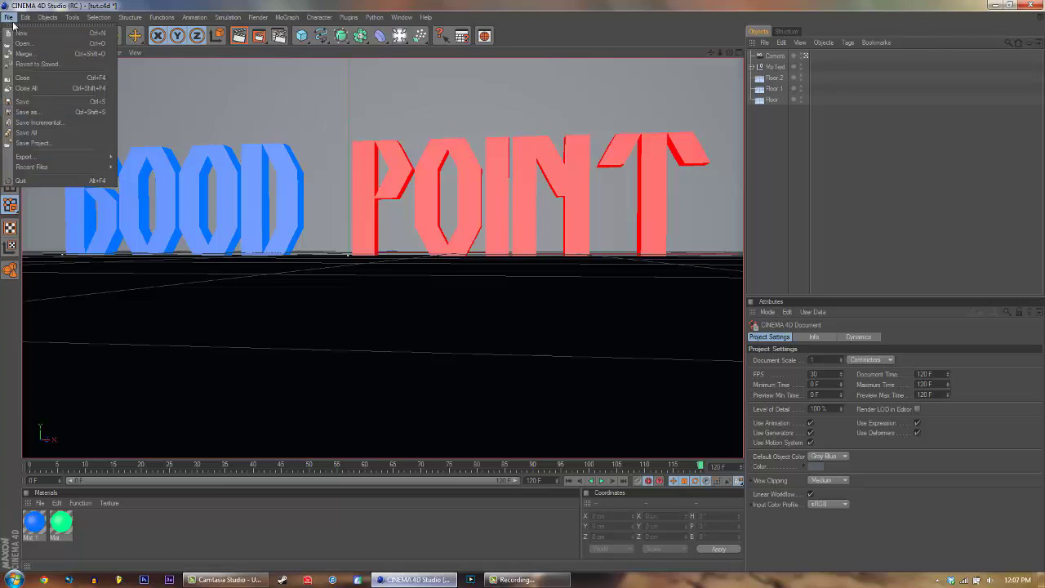
click(36, 103)
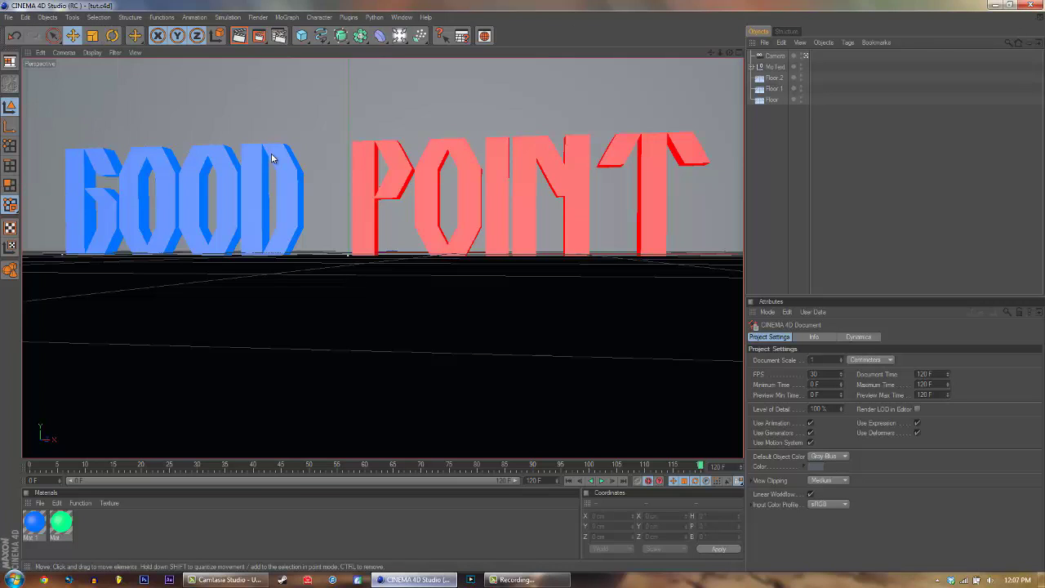
click(1033, 6)
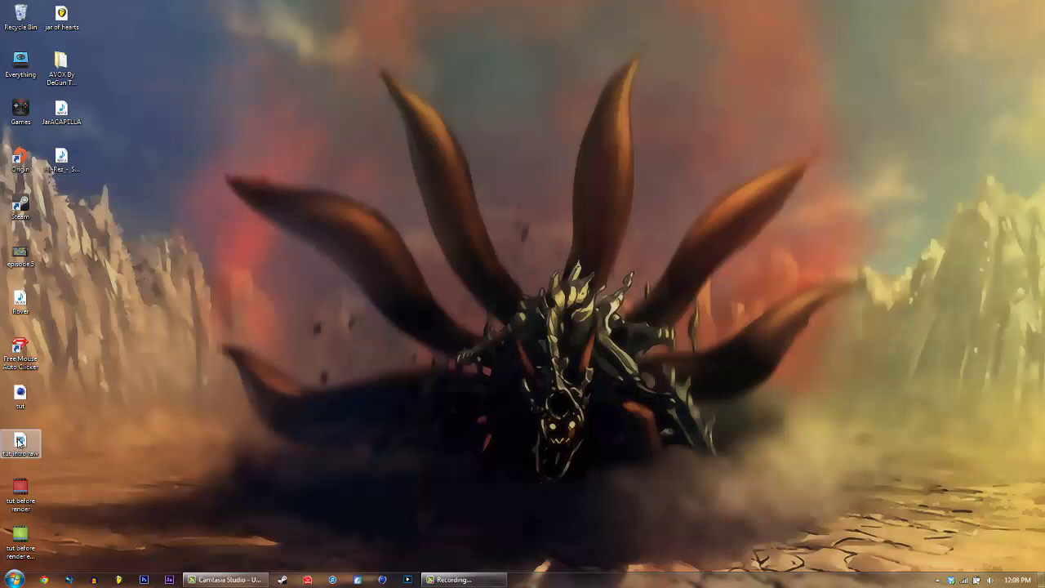
Check the file size and video length of the rendered "tut intro raw" movie in its properties, and close them
right_click(23, 443)
click(48, 433)
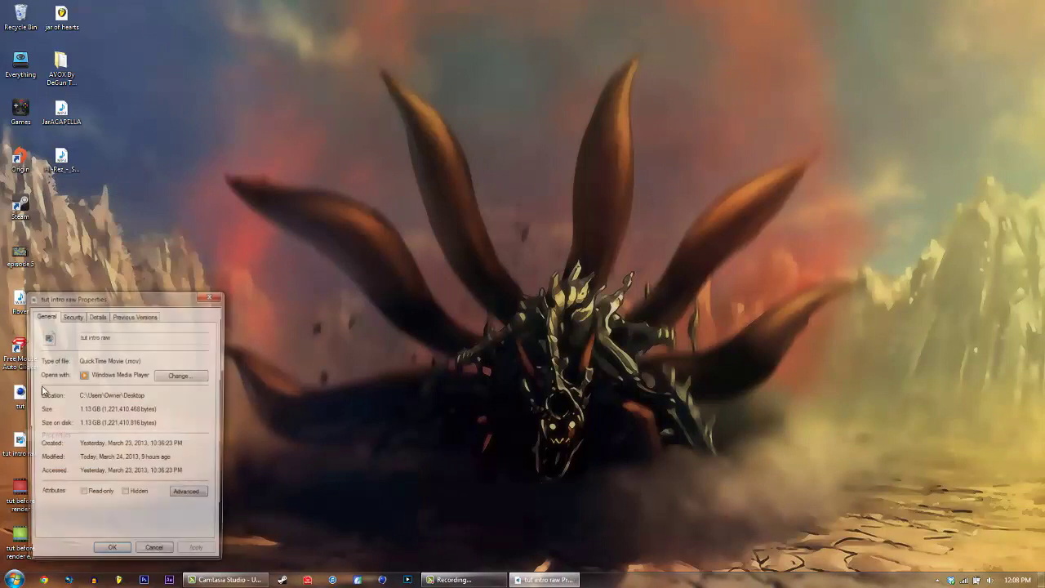
drag(136, 306, 529, 116)
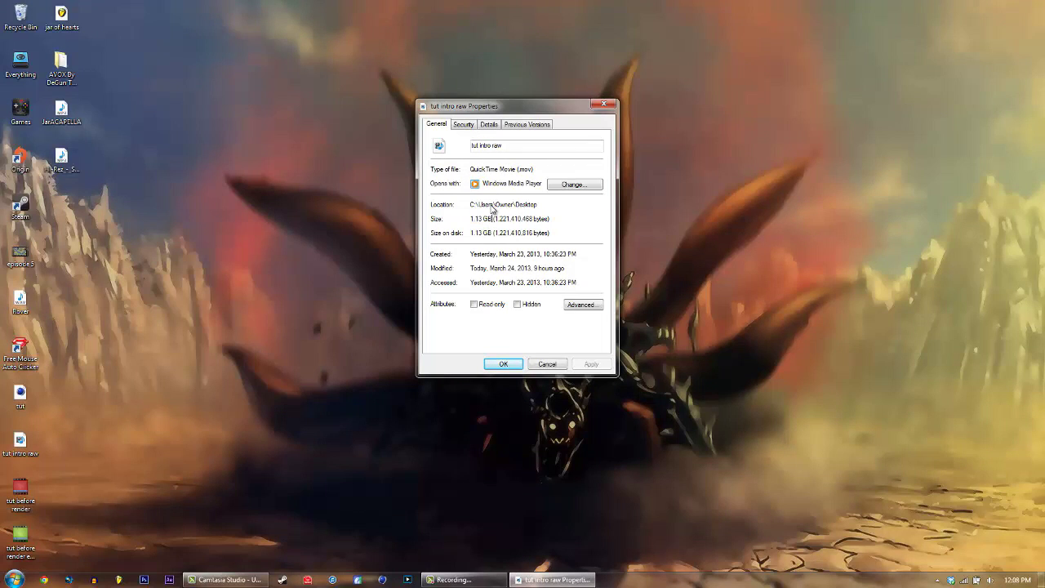
click(490, 125)
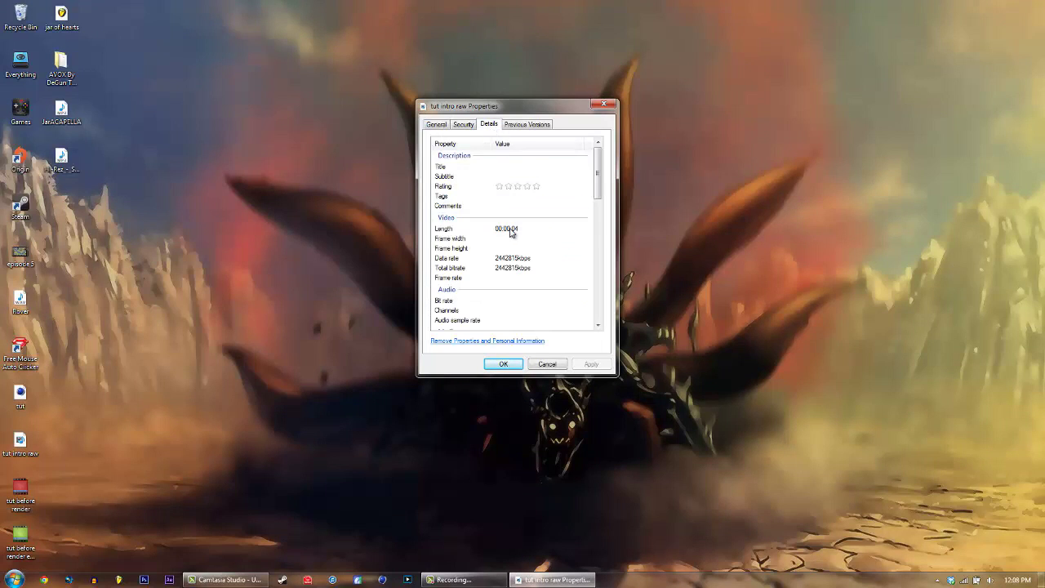
click(604, 103)
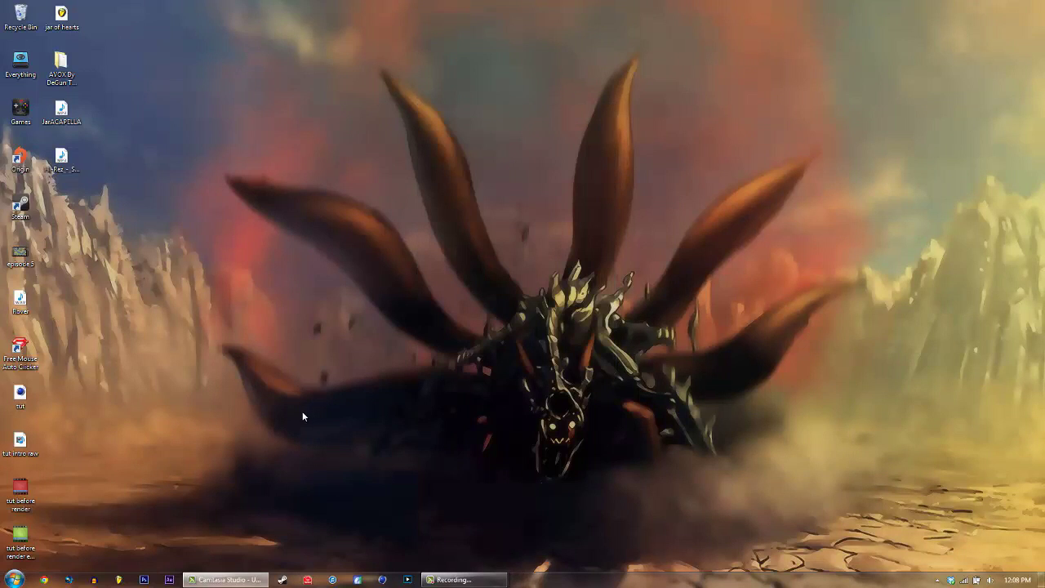
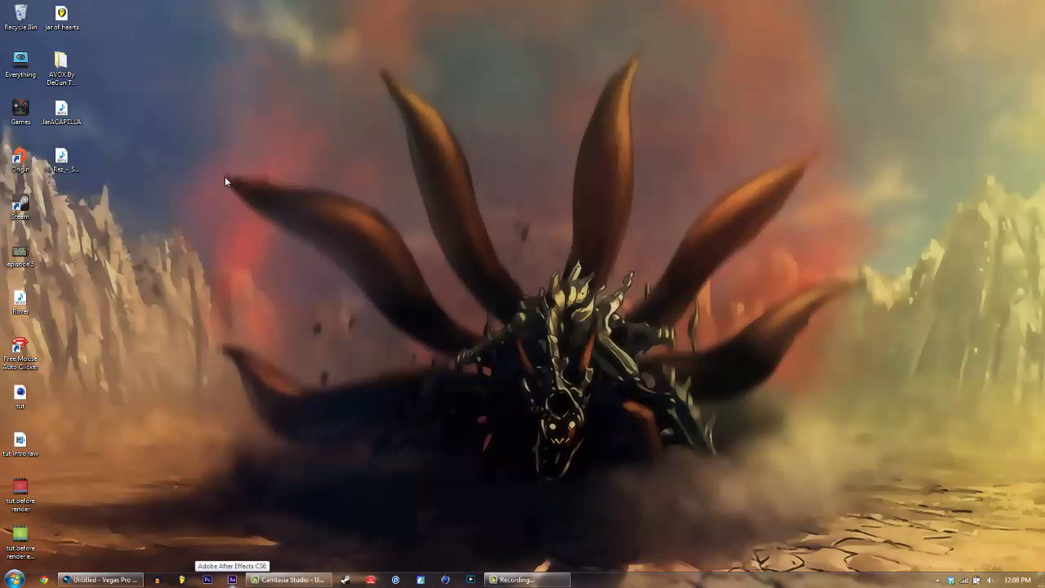
Search the installed programs for "windows" to locate Windows Live Movie Maker, and dismiss the results without opening it
drag(227, 177, 782, 208)
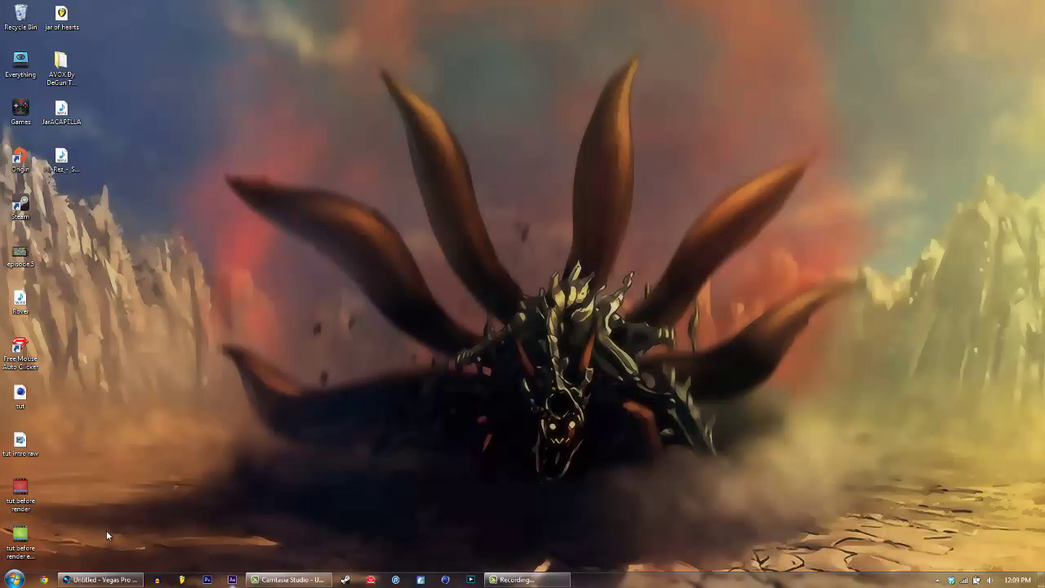
click(14, 579)
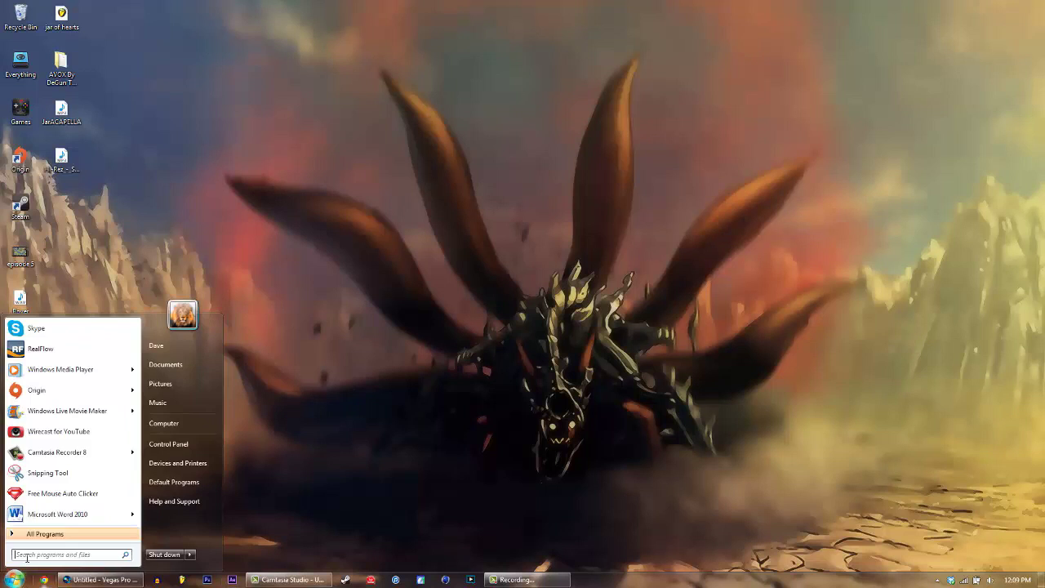
text(w)
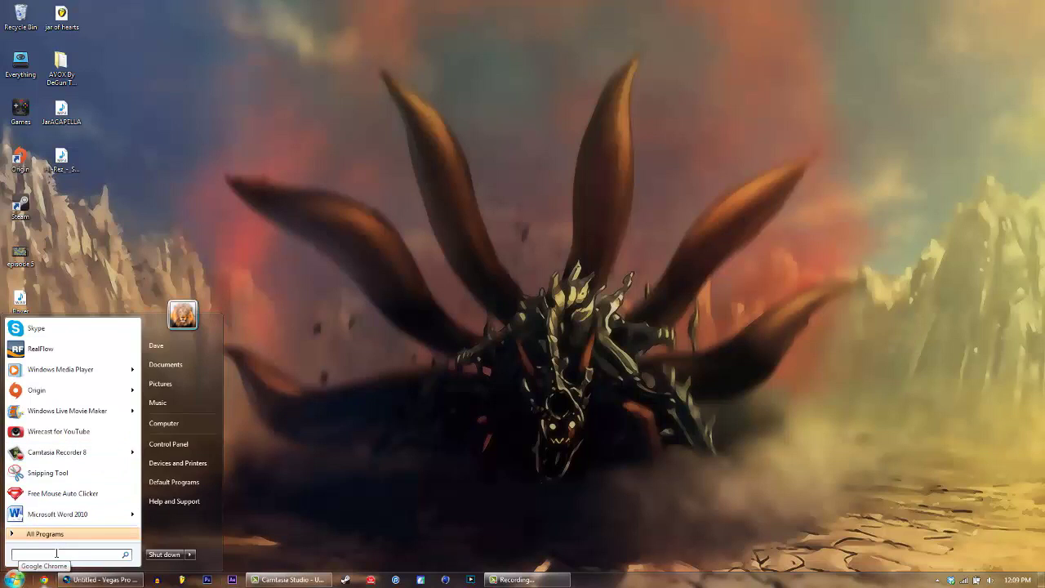
text(indows)
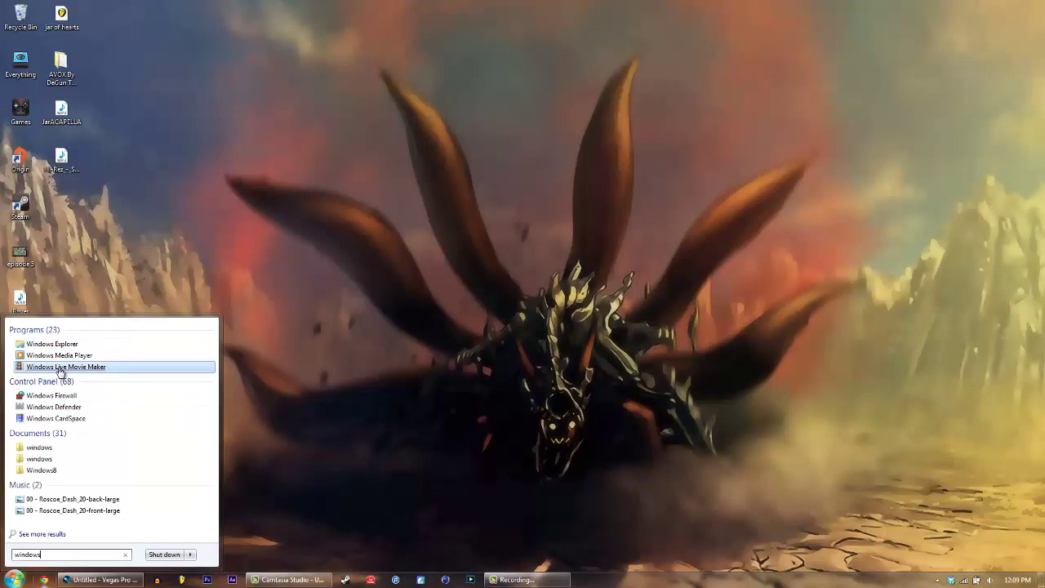
click(403, 376)
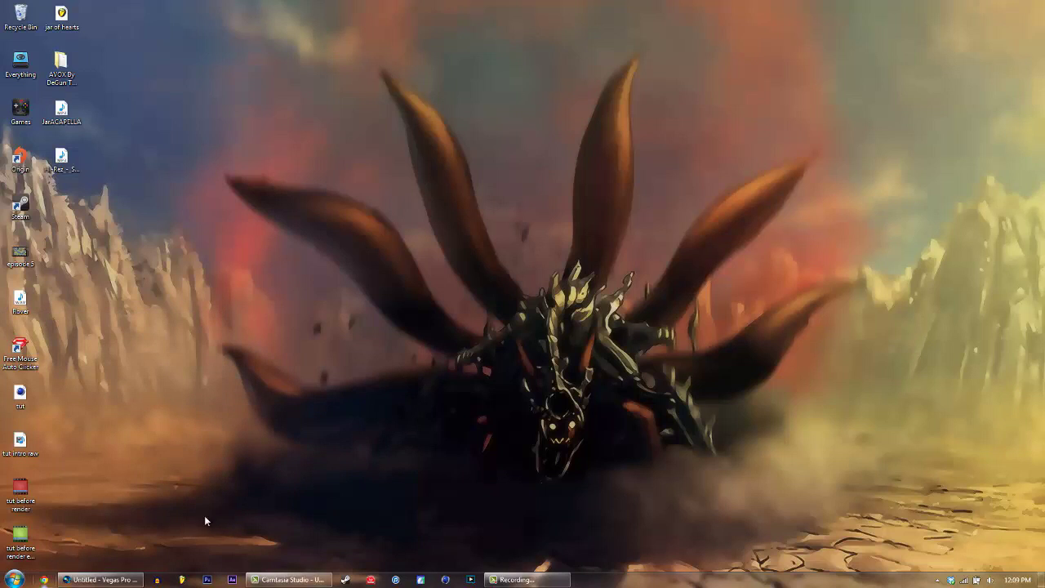
Switch to Vegas Pro and open the settings for a new project
click(100, 579)
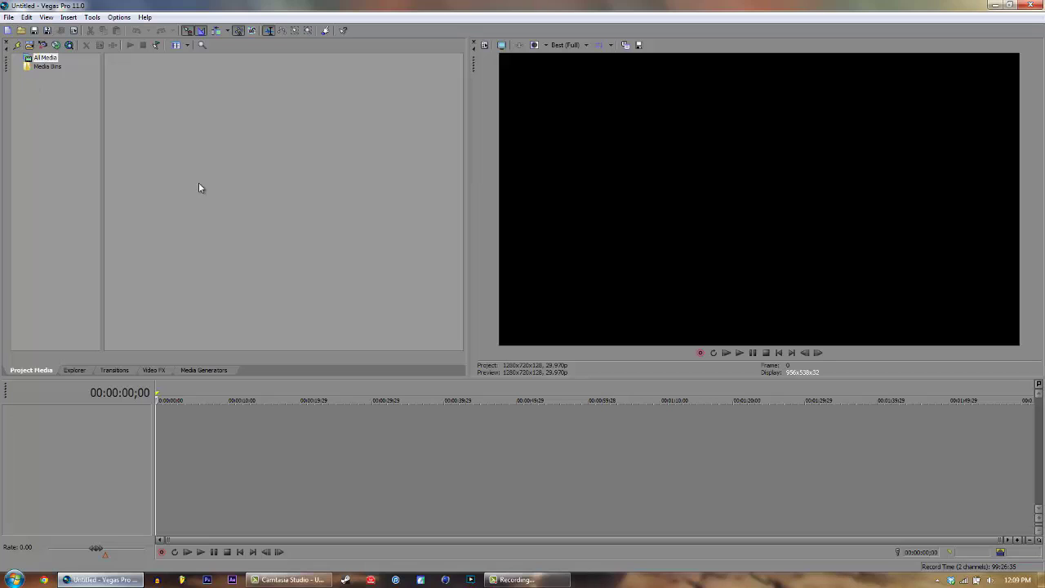
click(8, 17)
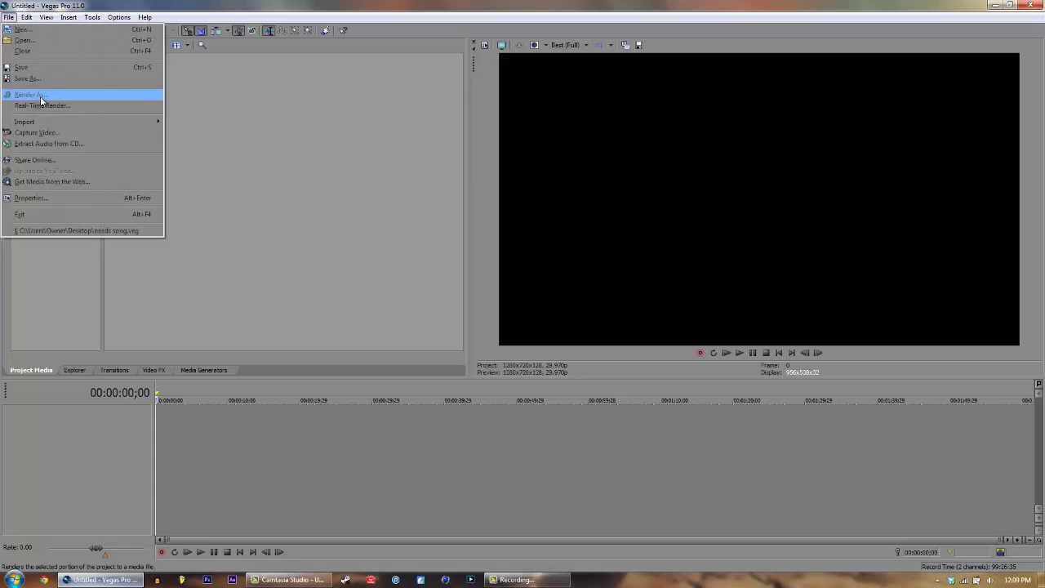
mouse_move(62, 124)
click(8, 18)
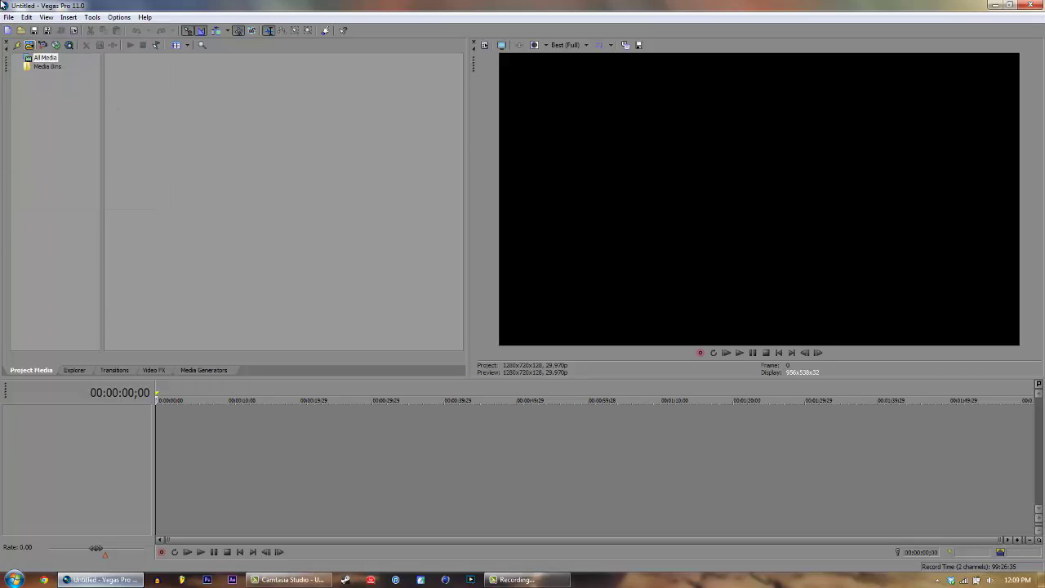
click(8, 17)
click(19, 30)
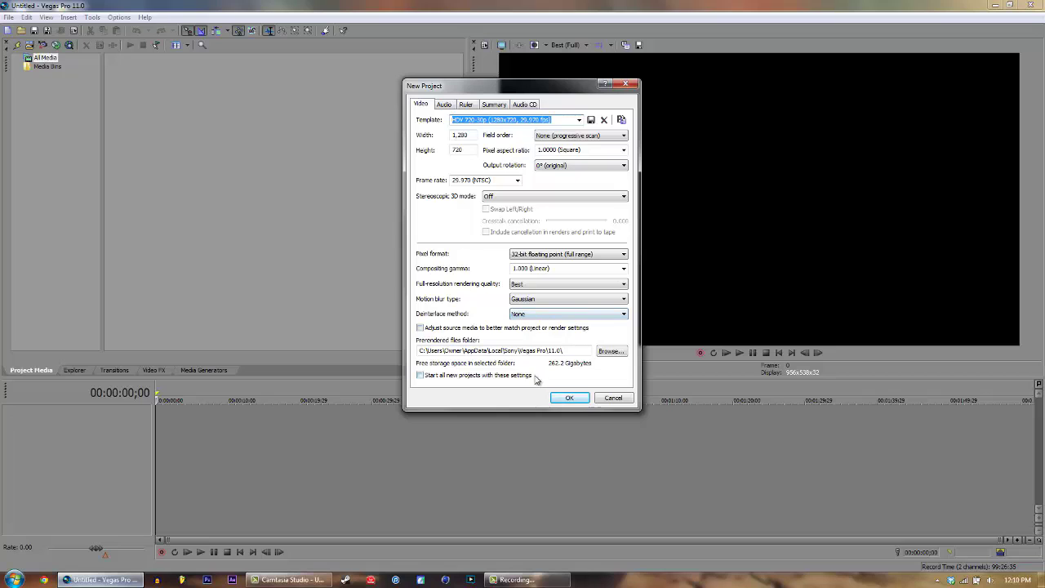
Review the audio, ruler, summary and audio CD settings, and create the project with the HDV 720-30p (1280x720, 29.970 fps) template
click(446, 106)
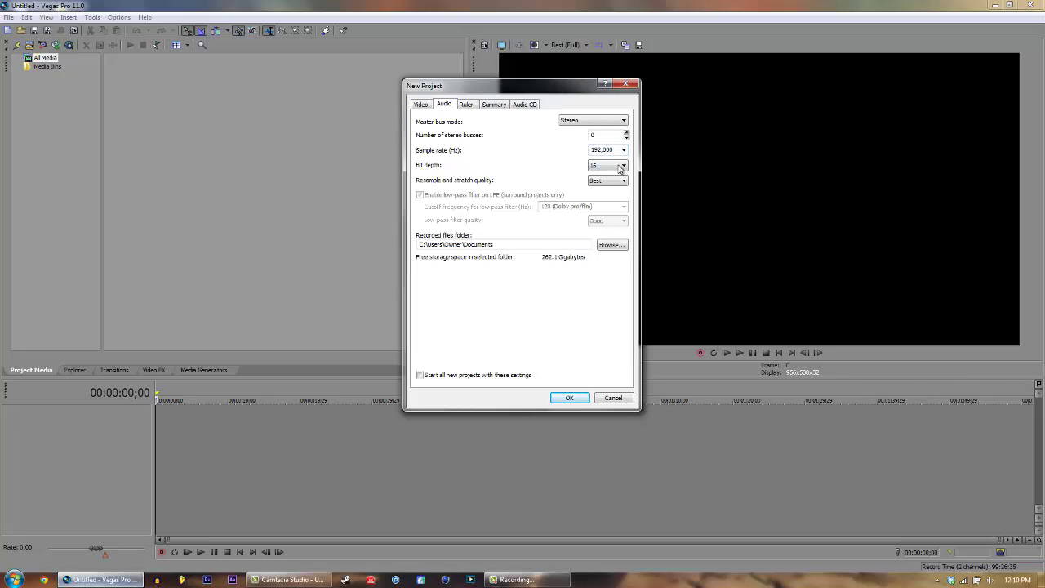
click(472, 105)
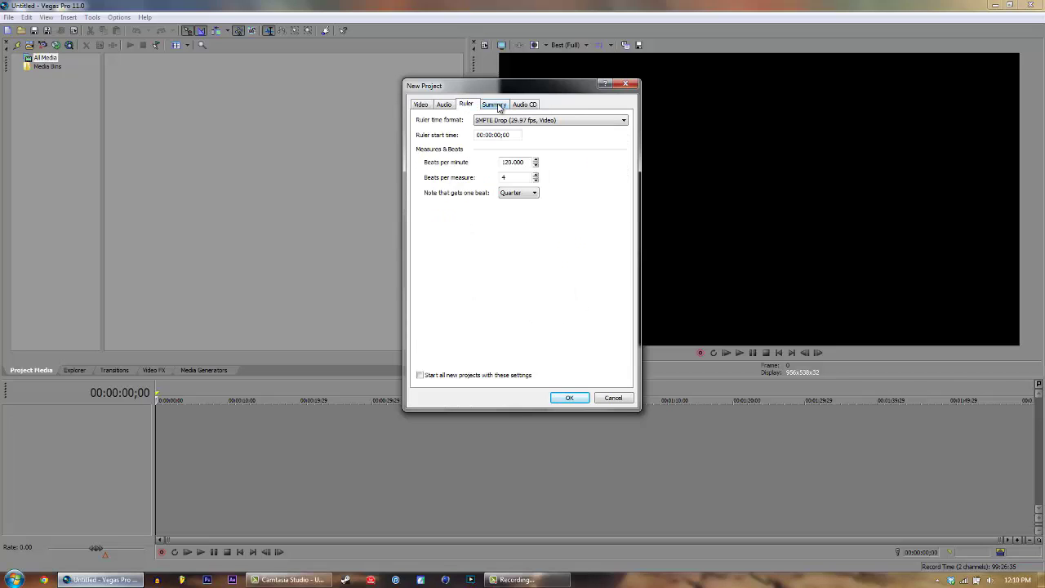
click(497, 105)
click(526, 105)
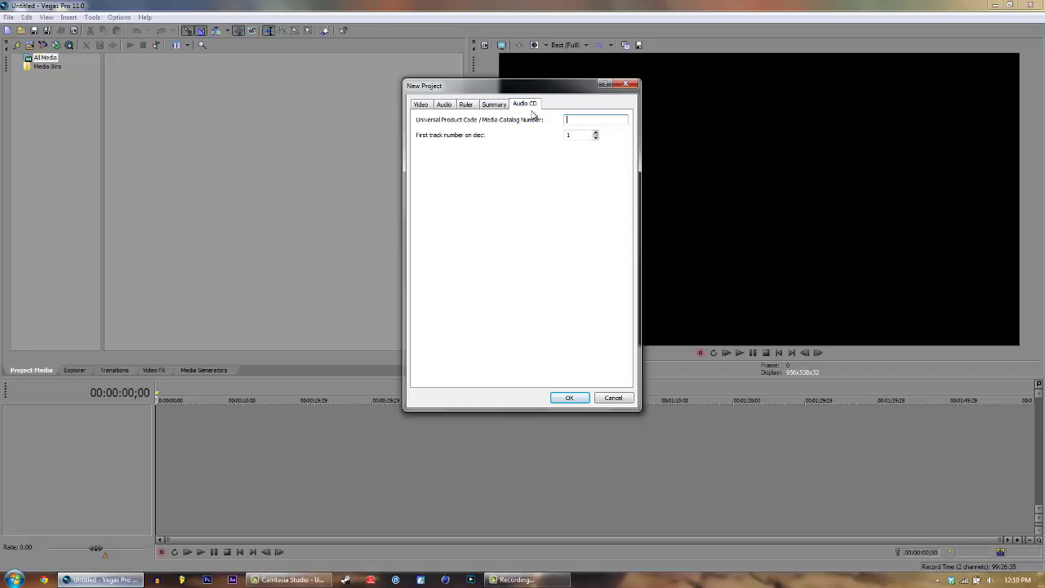
click(423, 105)
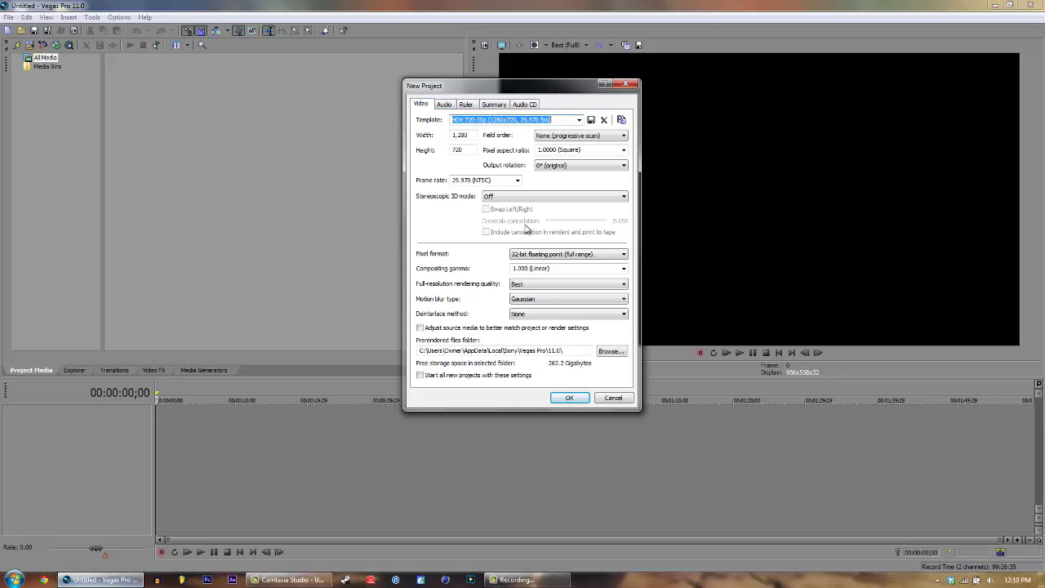
click(570, 398)
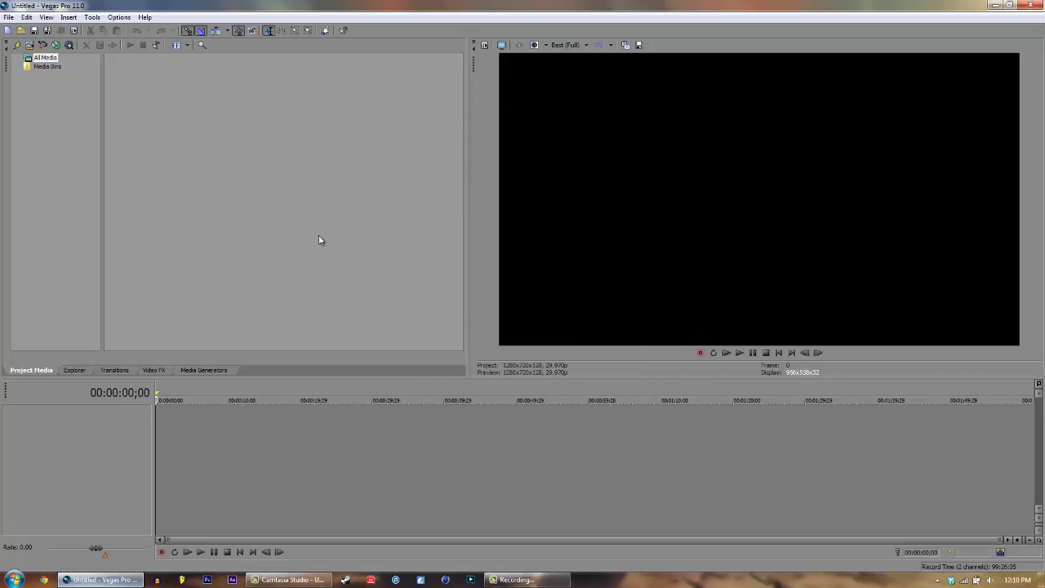
Import the "tut intro raw" movie from the Desktop into the project media
click(8, 17)
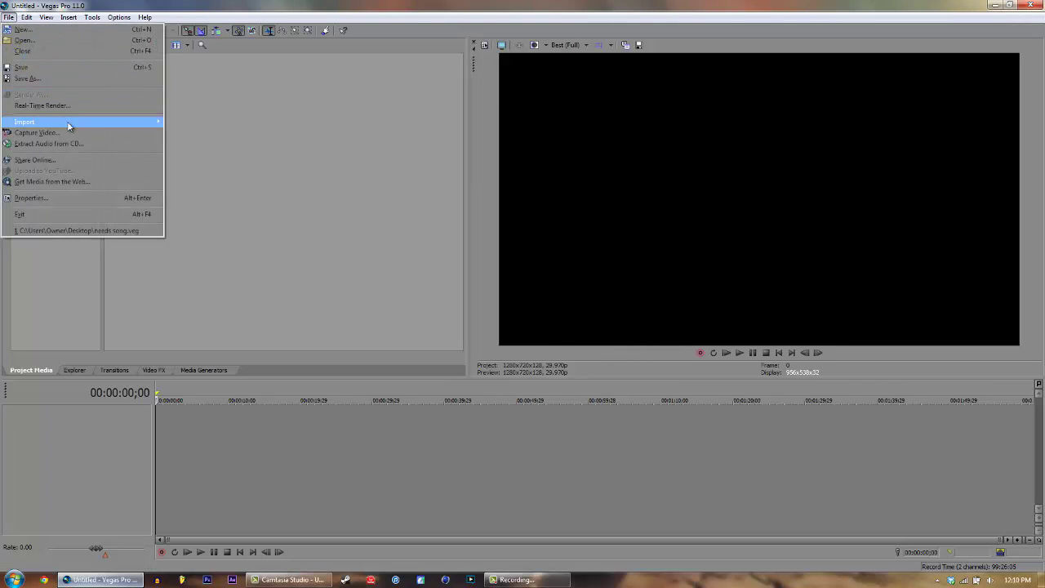
mouse_move(66, 121)
click(181, 121)
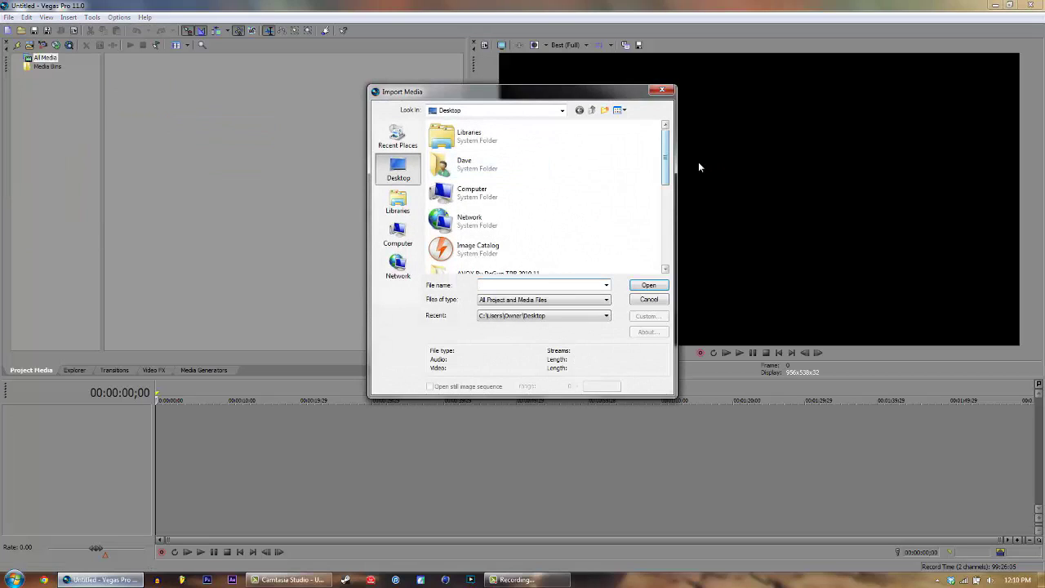
drag(666, 159, 667, 243)
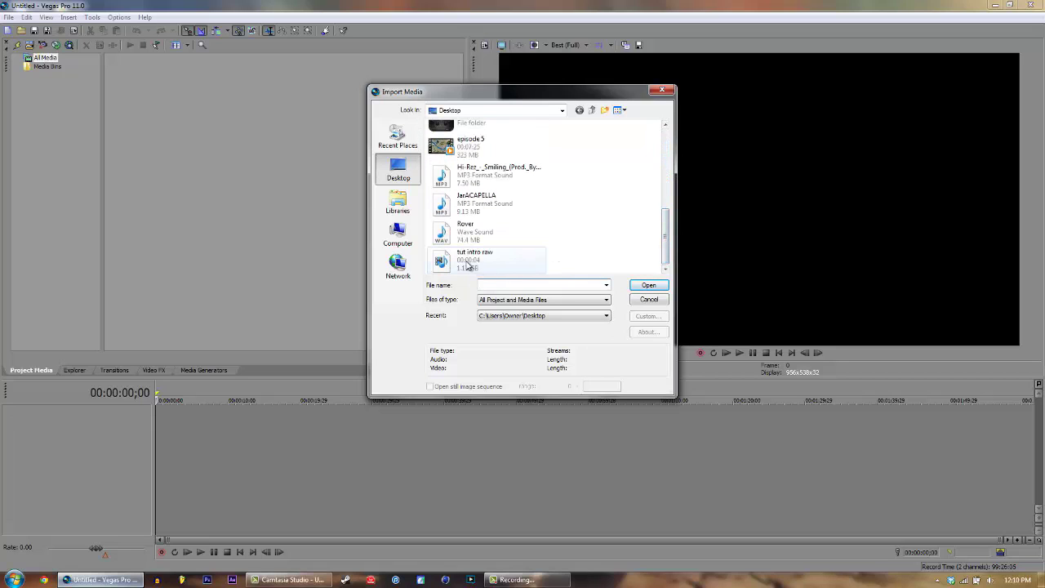
double_click(474, 259)
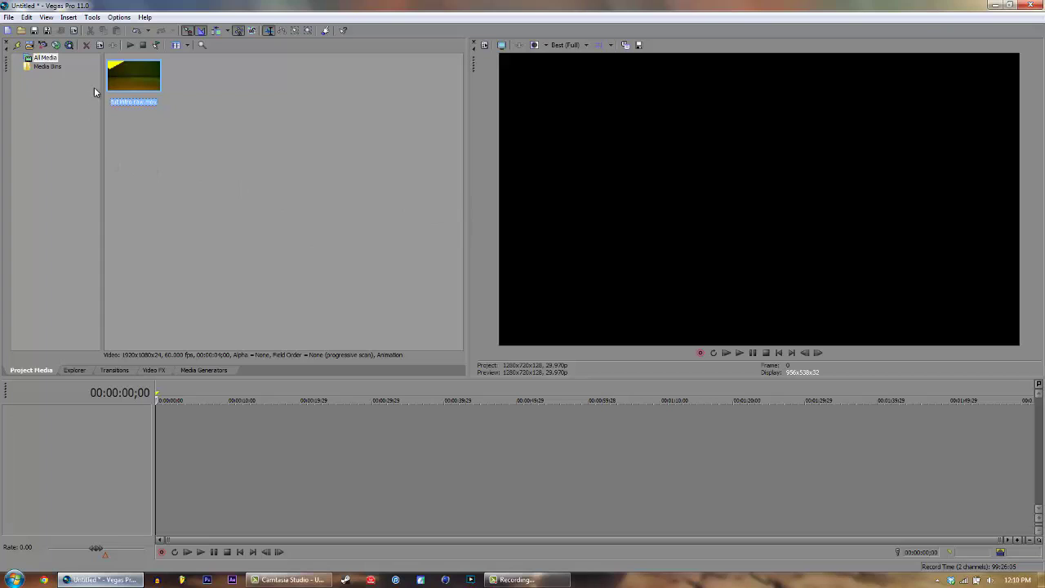
Place the tut intro raw clip at the start of the timeline and disable resampling for its video event
click(159, 425)
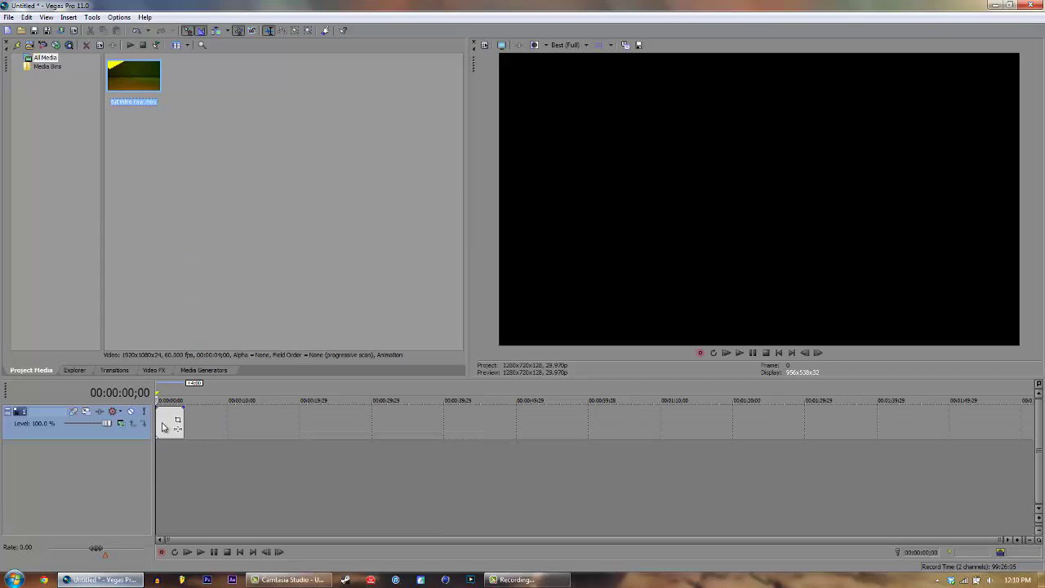
drag(159, 421, 161, 421)
right_click(170, 420)
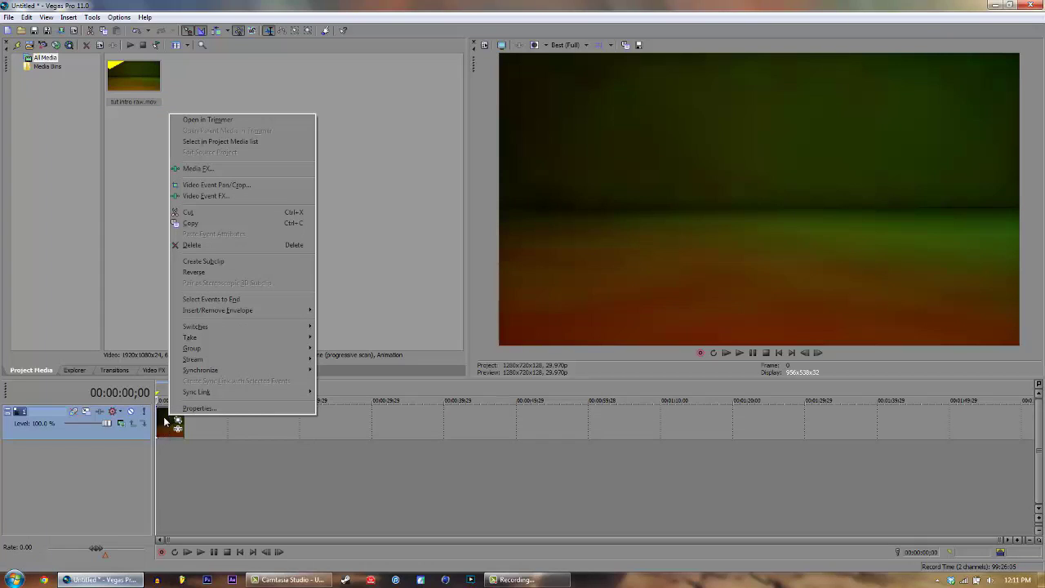
click(200, 408)
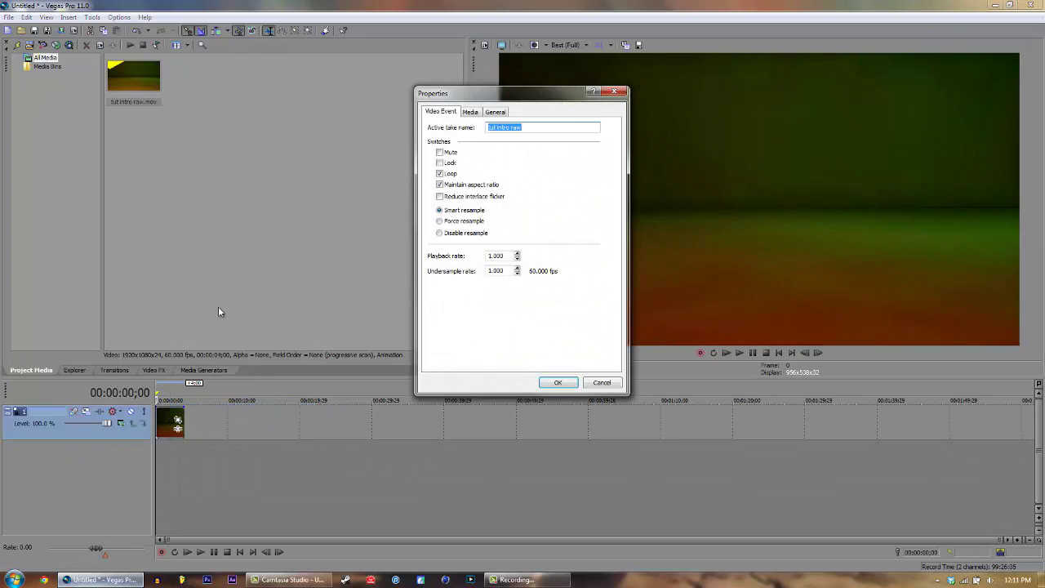
click(440, 232)
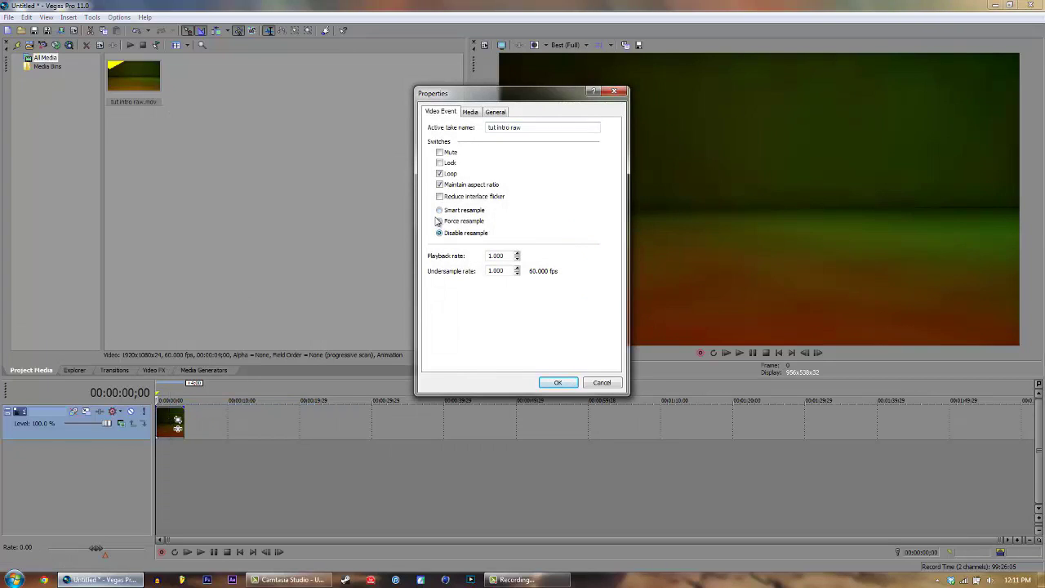
click(559, 382)
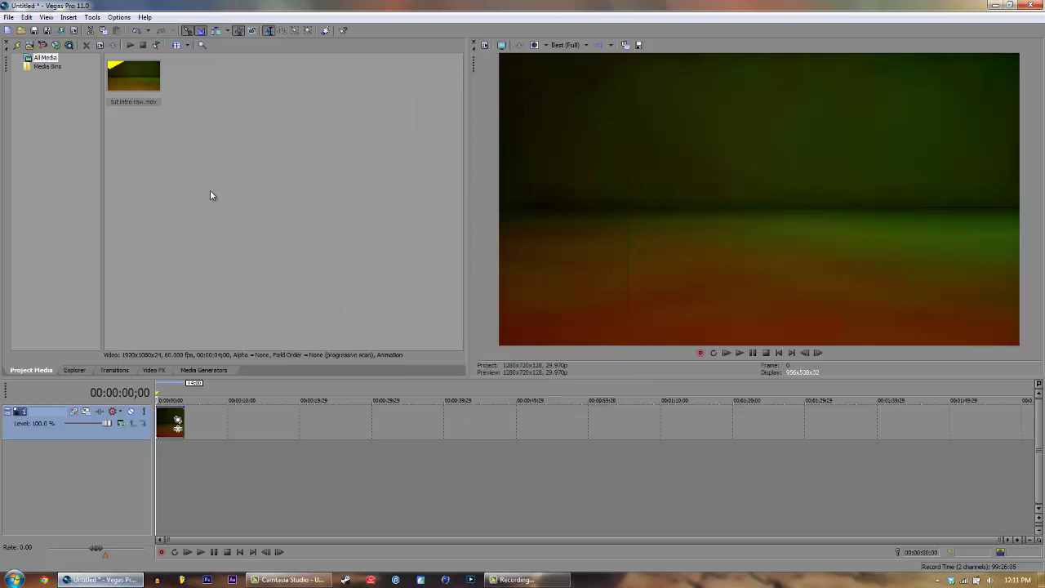
Start rendering the project, select the MainConcept AVC/AAC template "lupo pvr settings" and open its custom settings
click(9, 17)
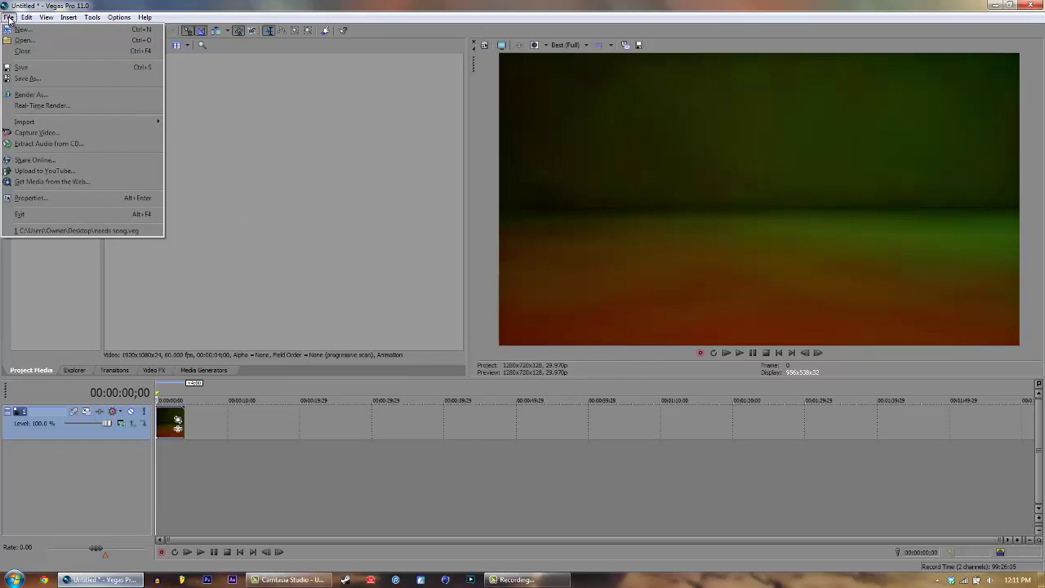
click(35, 97)
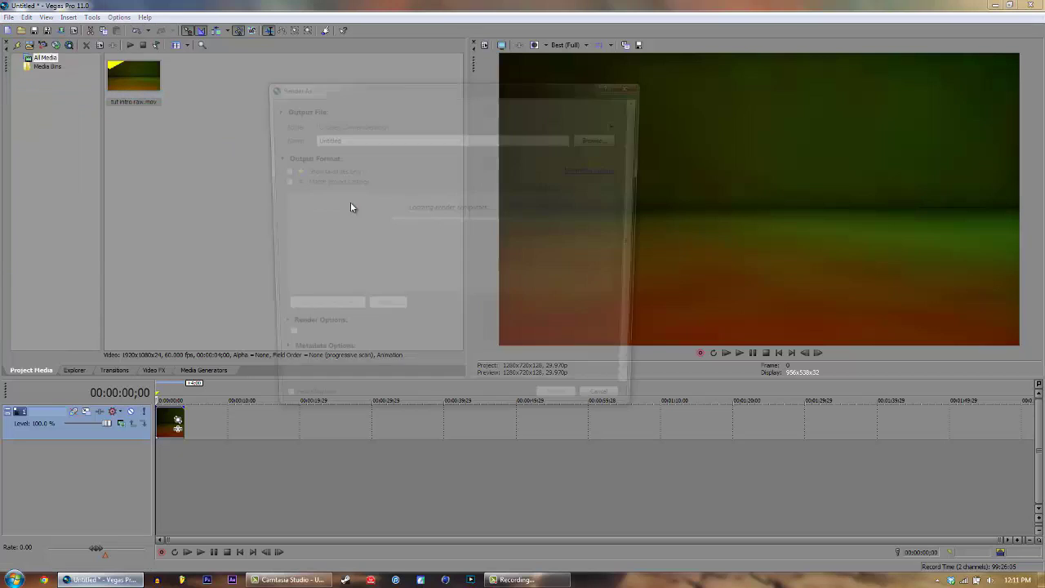
drag(620, 232, 620, 260)
click(347, 260)
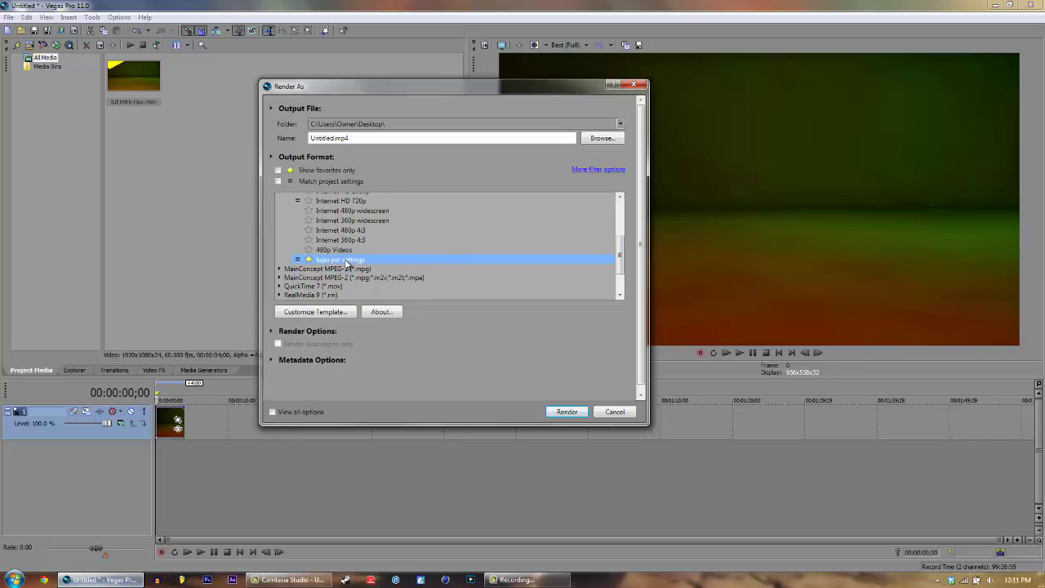
click(329, 314)
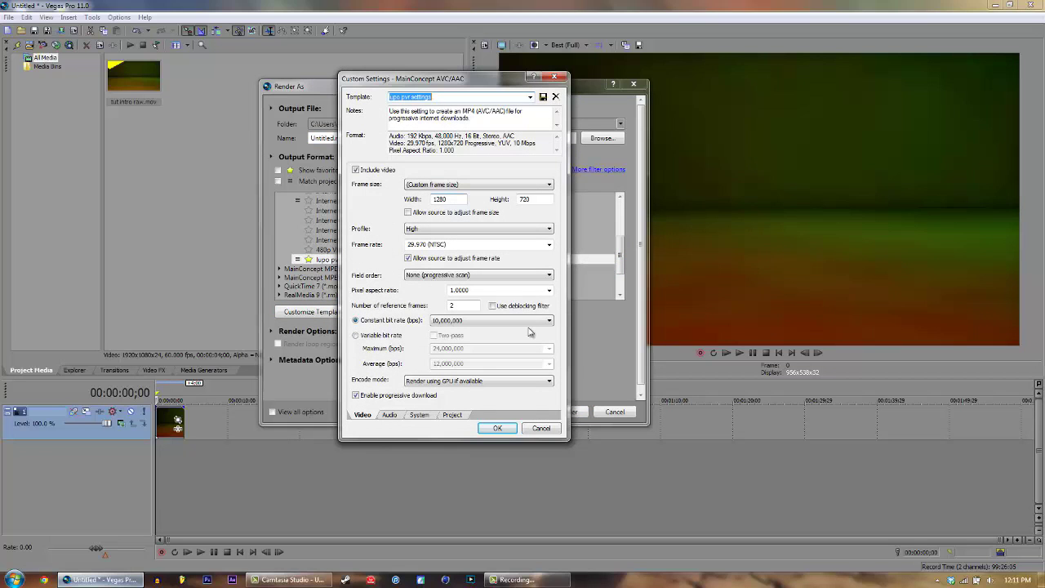
click(542, 429)
scroll(620, 253, up, 1)
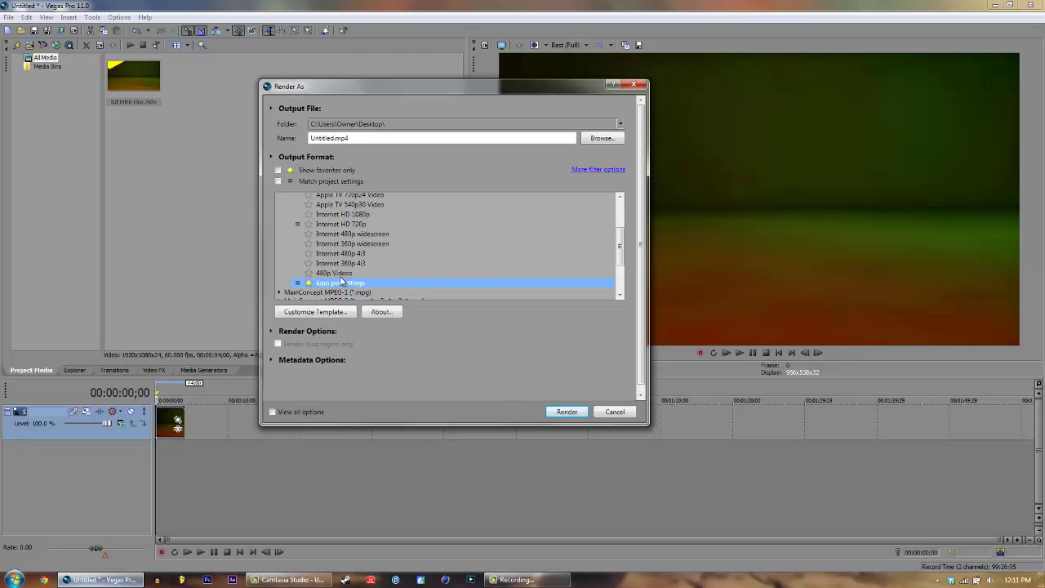
click(333, 224)
click(334, 282)
click(313, 315)
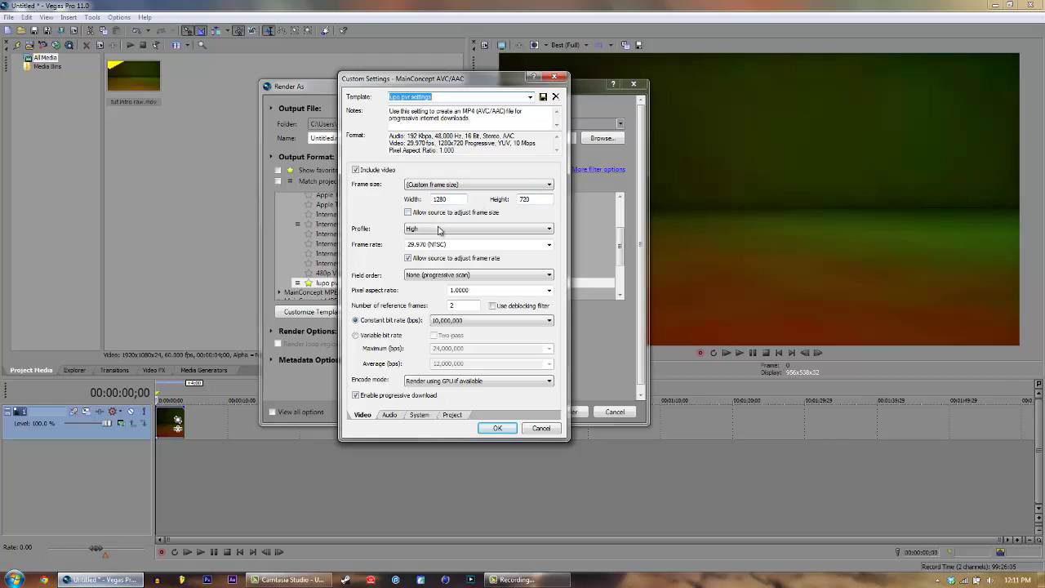
Try the Automatic (recommended) encode mode with progressive download off, and return to Render using GPU if available with progressive download enabled
click(516, 231)
click(441, 382)
click(441, 389)
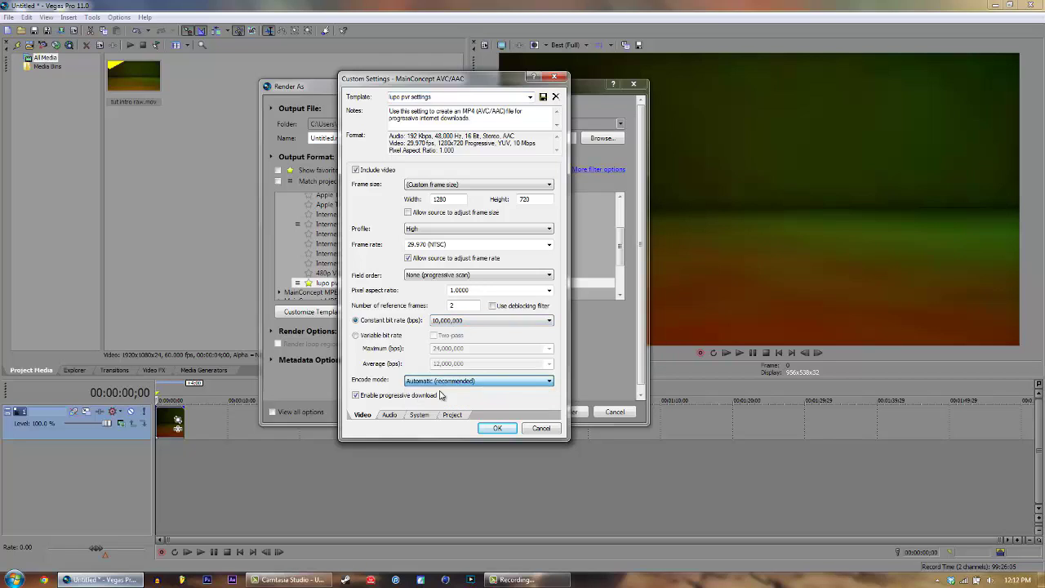
click(356, 395)
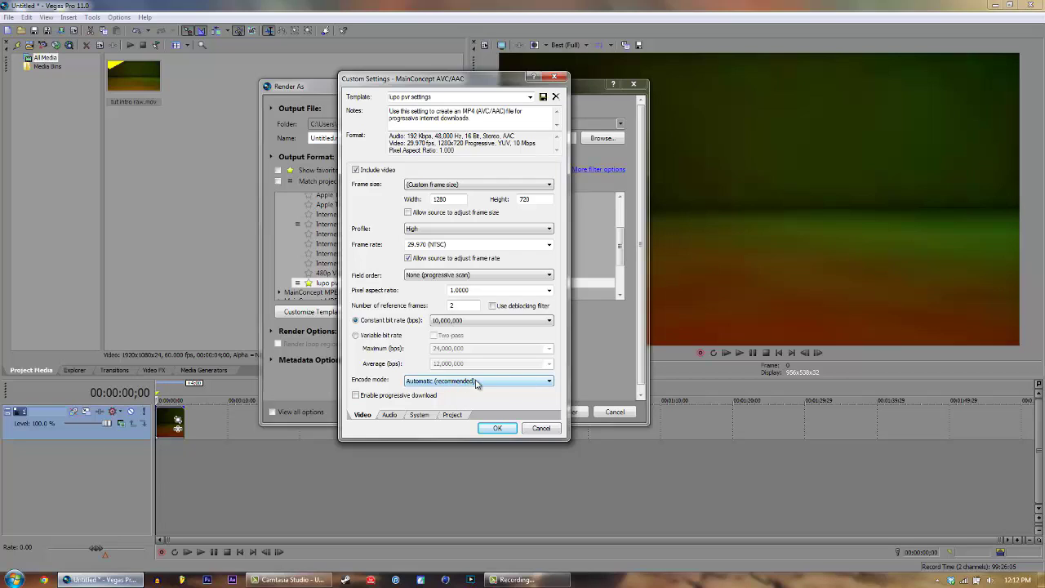
click(471, 384)
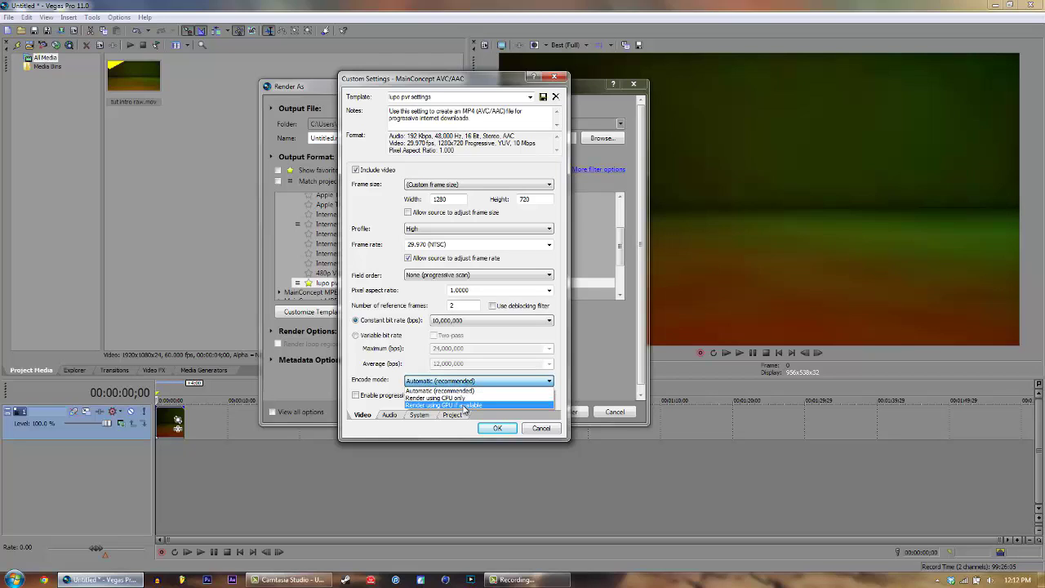
click(465, 406)
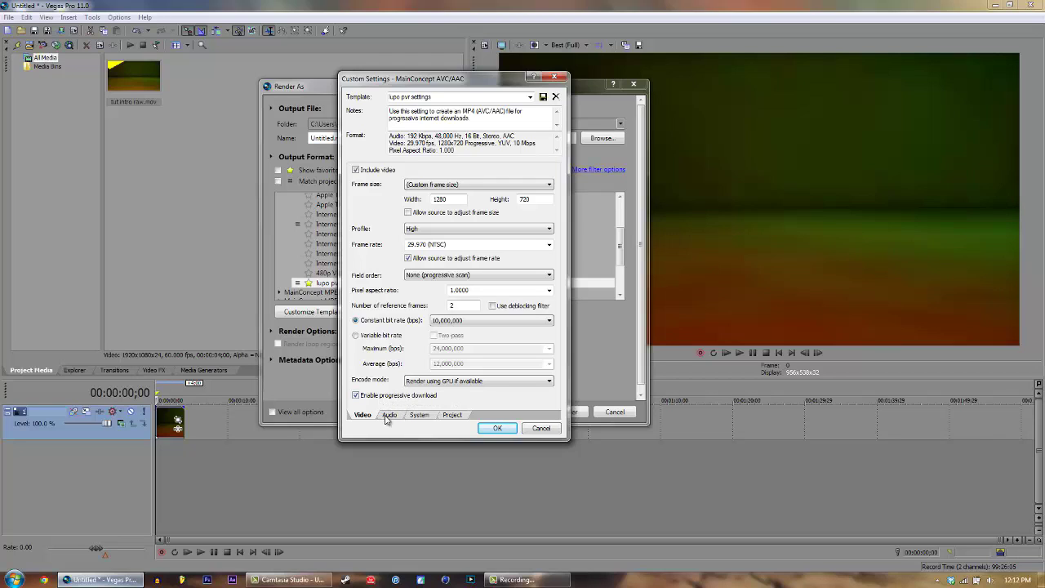
Review the render template's audio, system and project settings, and return to its video settings
click(390, 416)
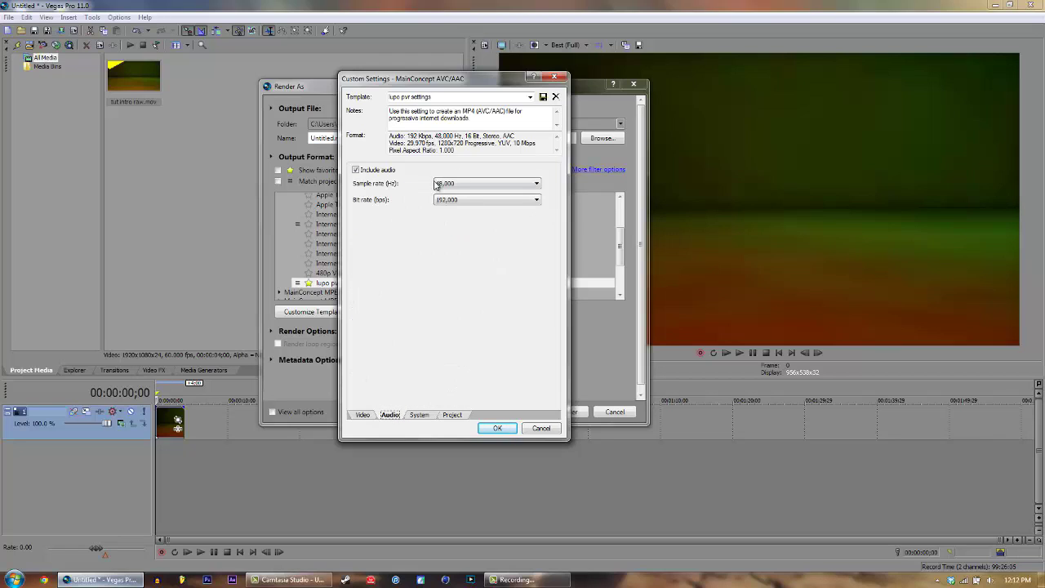
click(356, 171)
click(357, 170)
click(419, 414)
click(453, 415)
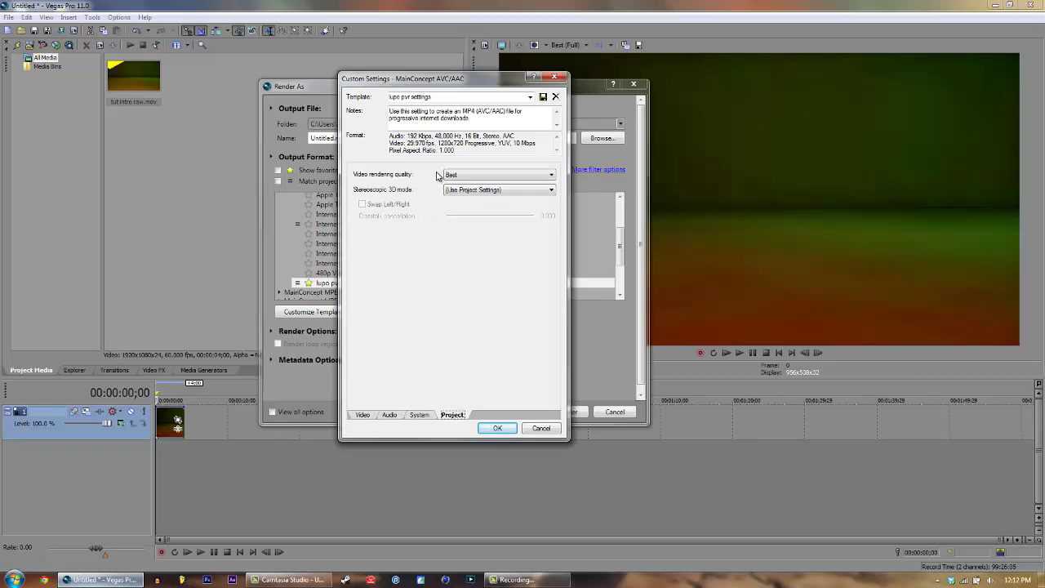
click(362, 416)
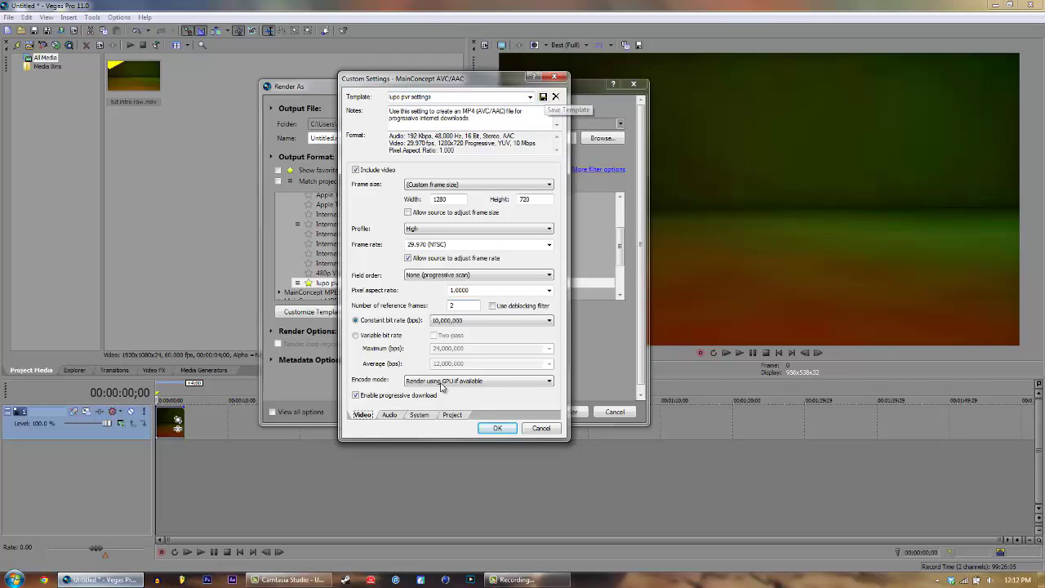
Exclude audio from the render template and render the project to the Desktop as "vegas render"
click(389, 415)
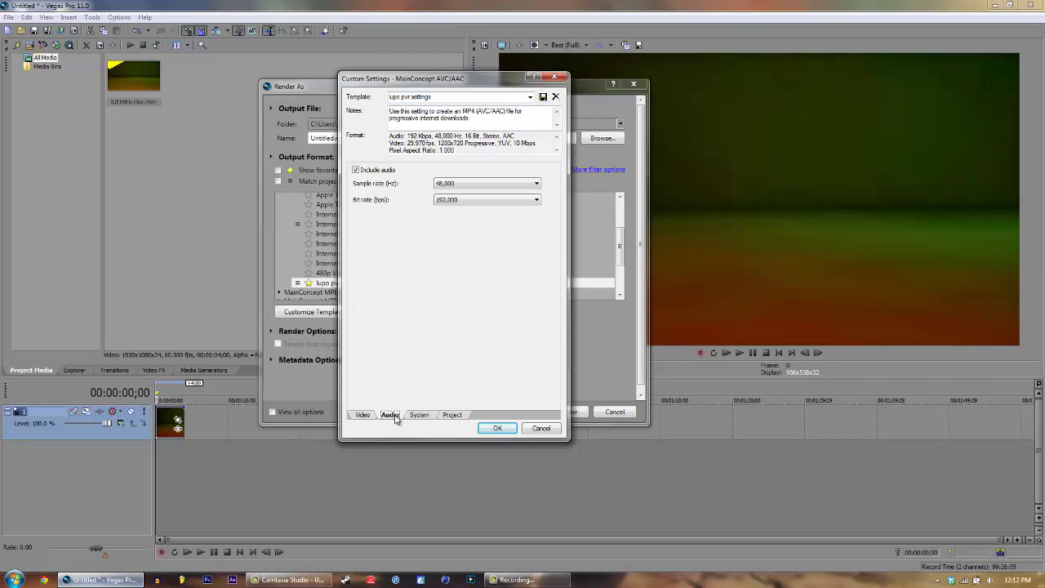
click(357, 171)
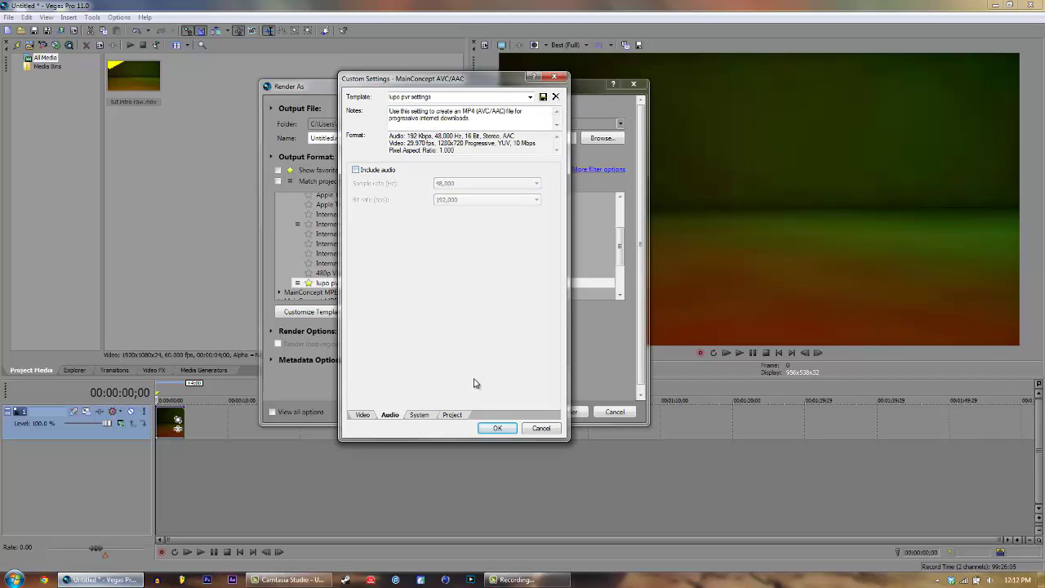
click(497, 429)
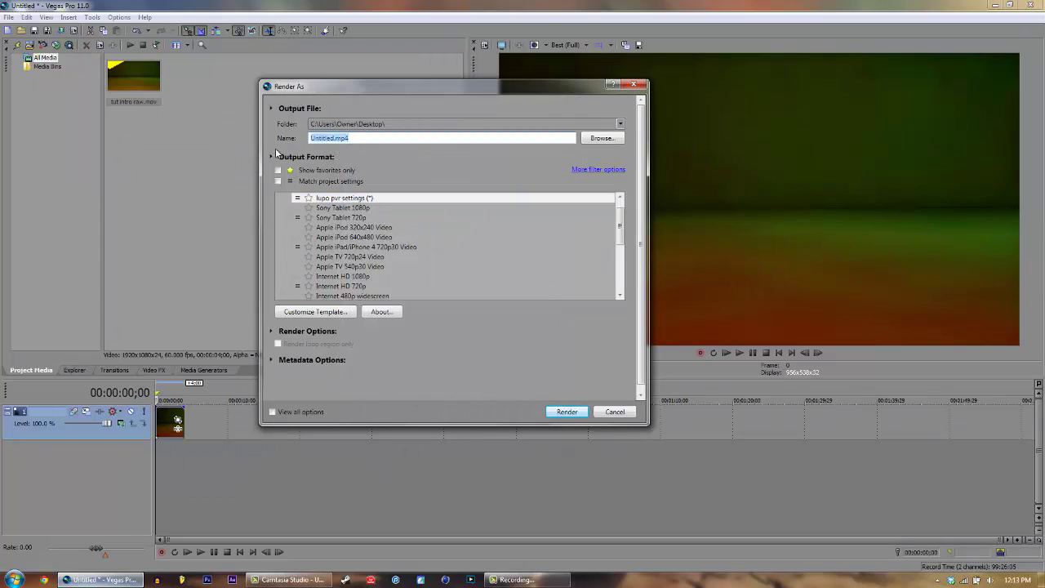
text(vegas render)
click(557, 414)
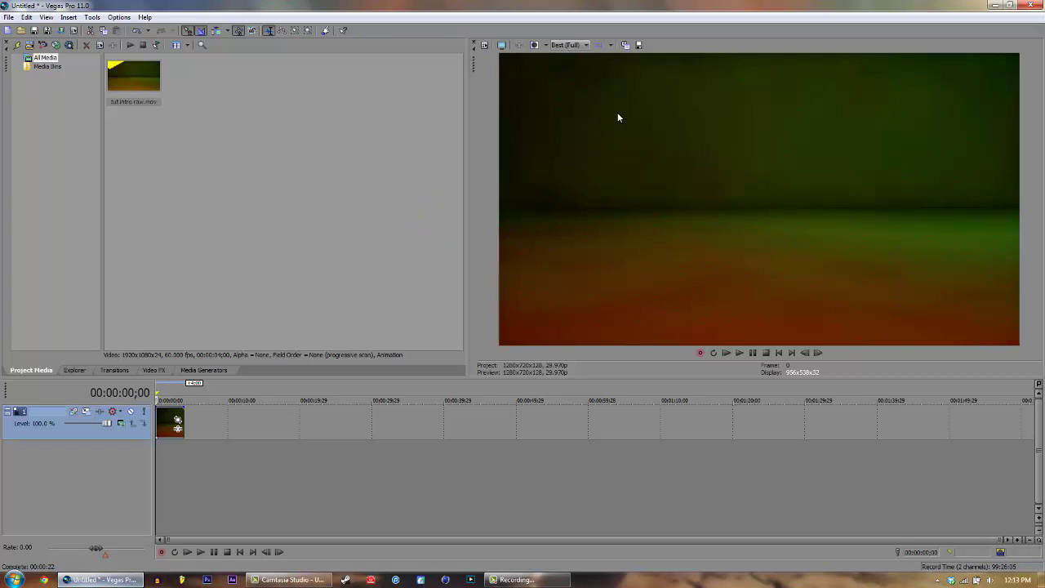
Play the intro in the preview, and check the file properties of the vegas render video on the desktop
click(753, 352)
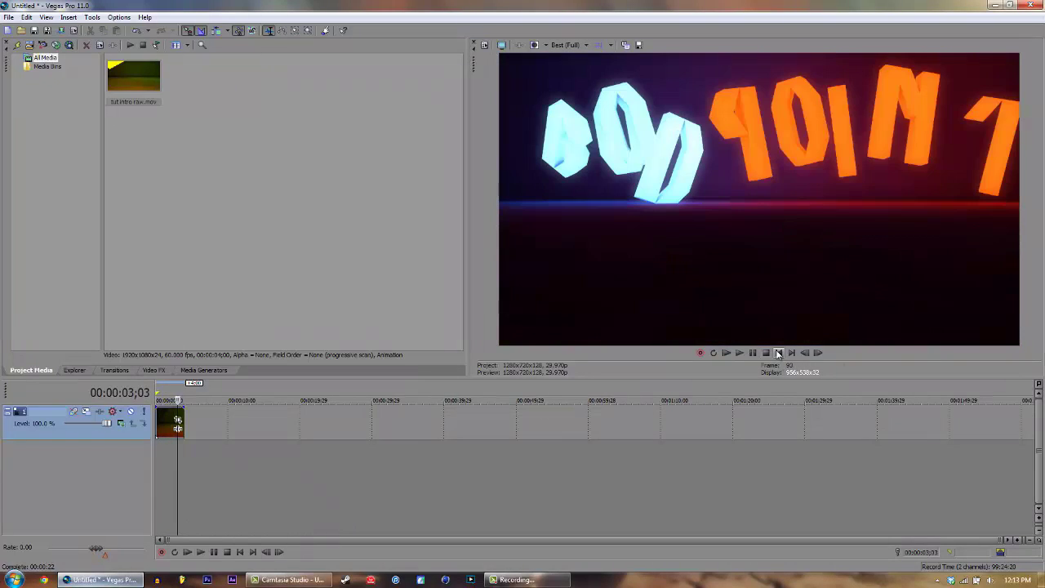
click(766, 353)
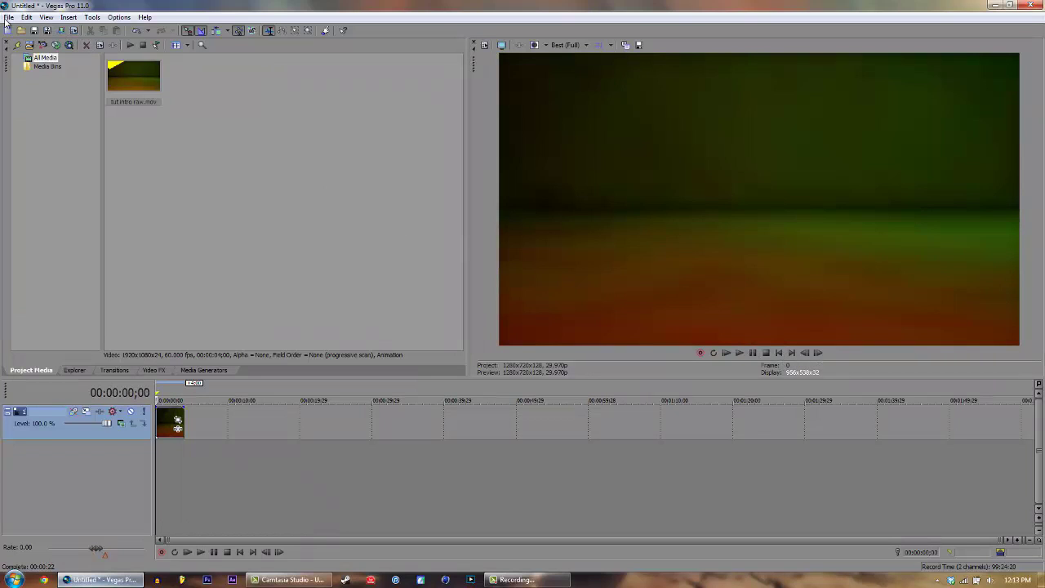
click(994, 5)
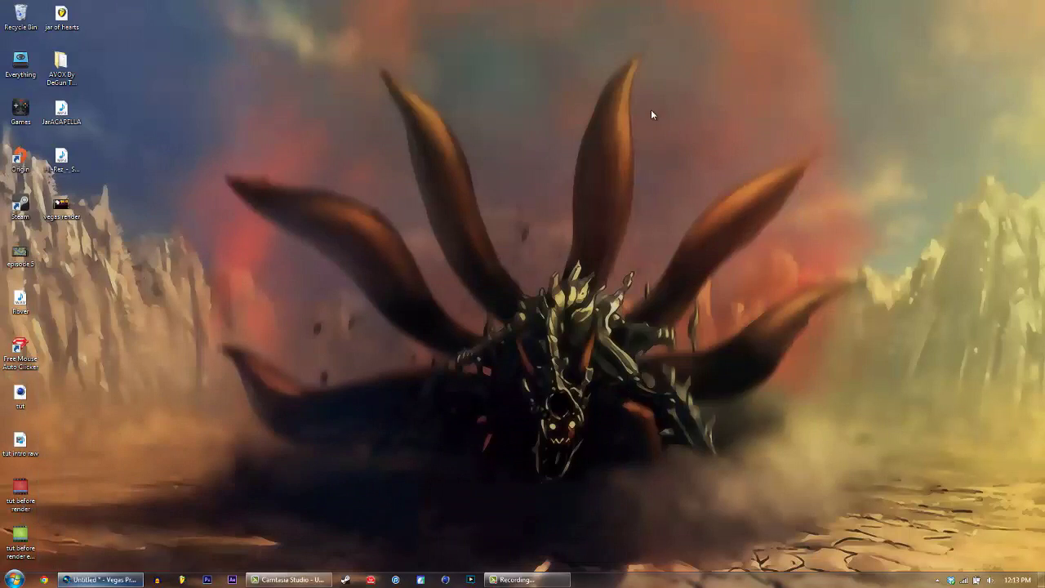
right_click(66, 206)
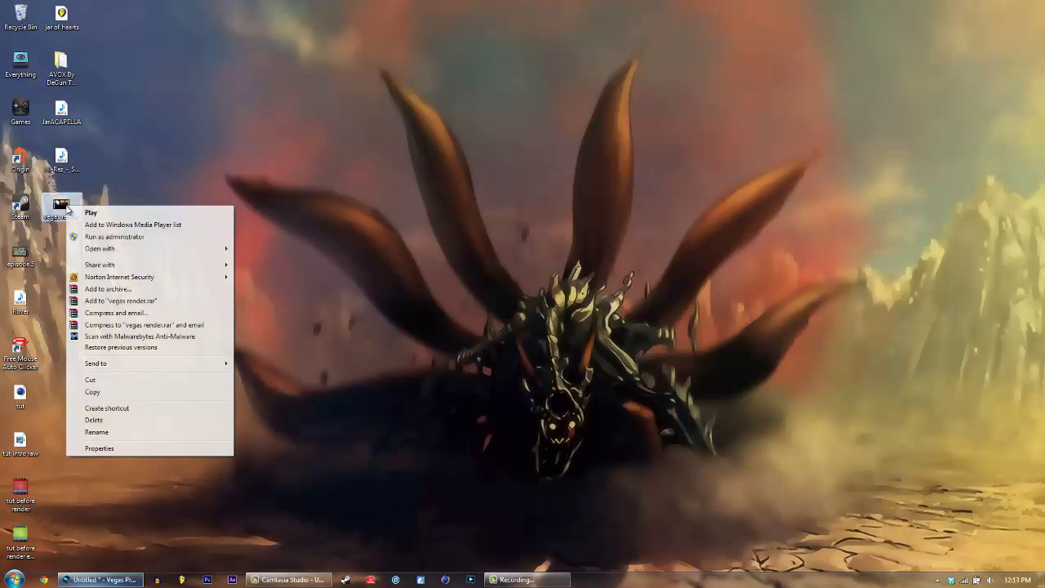
click(100, 448)
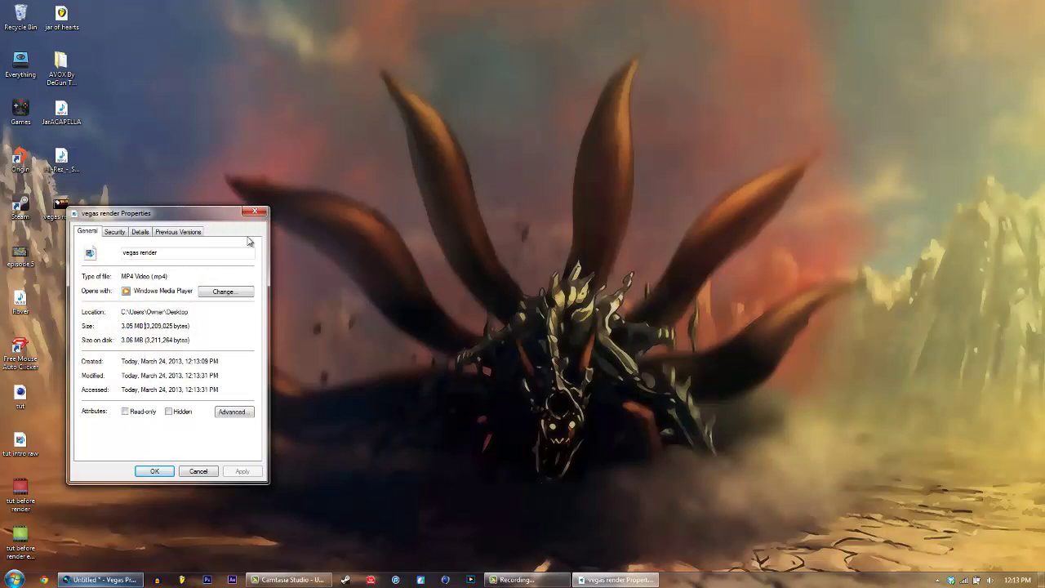
click(255, 213)
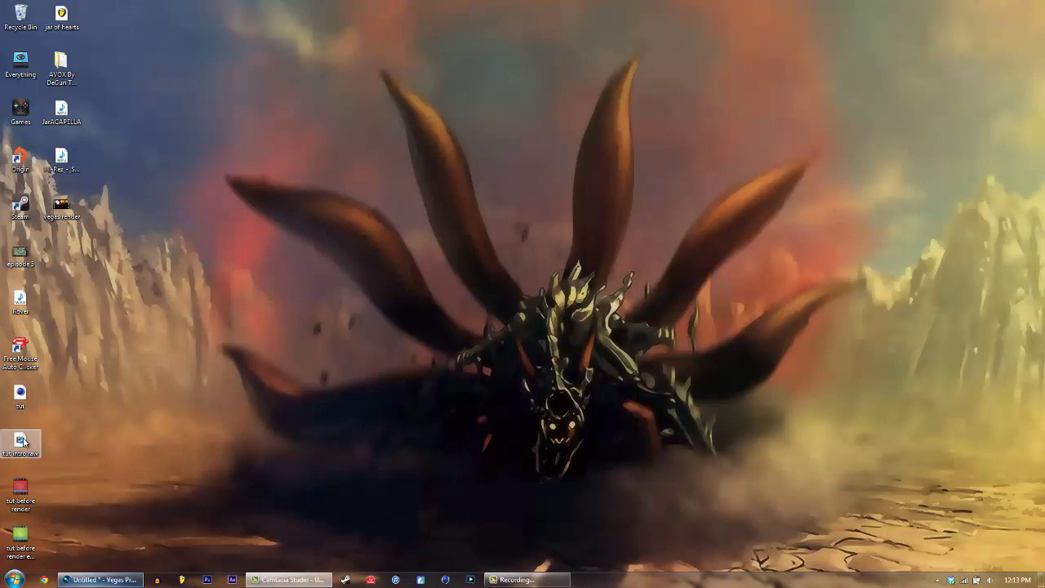
Play the vegas render video from the desktop in Windows Media Player and close the player
click(102, 579)
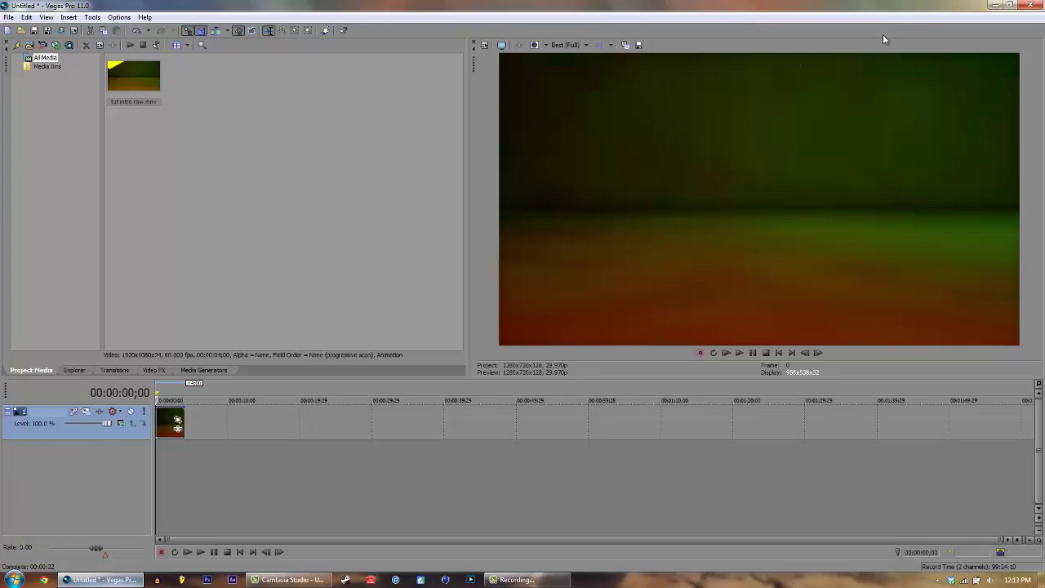
click(994, 4)
double_click(65, 206)
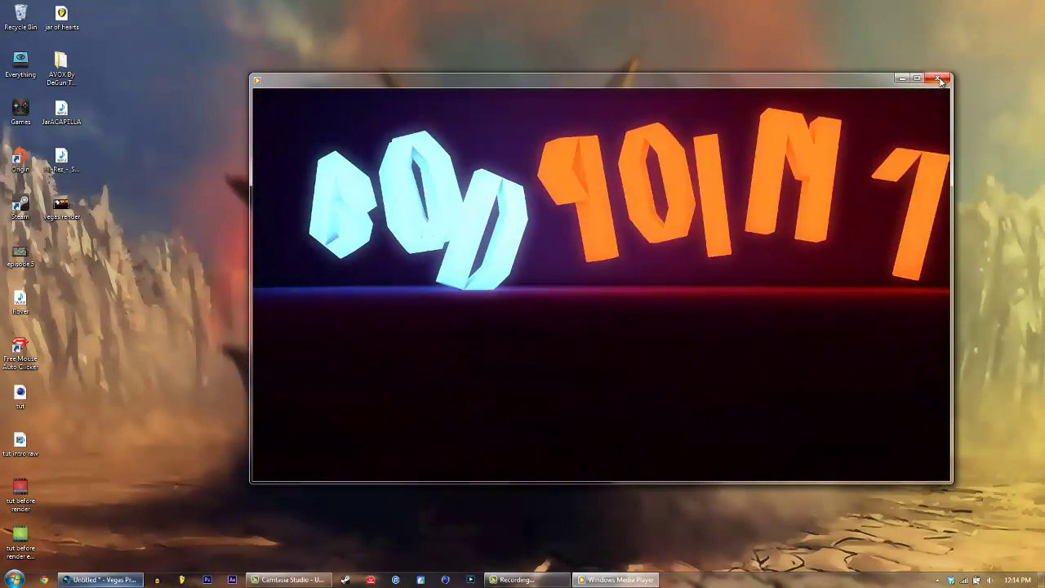
click(939, 78)
Return to Vegas Pro and create a new project with the HDV 720-30p (1280x720, 29.970 fps) template
click(94, 578)
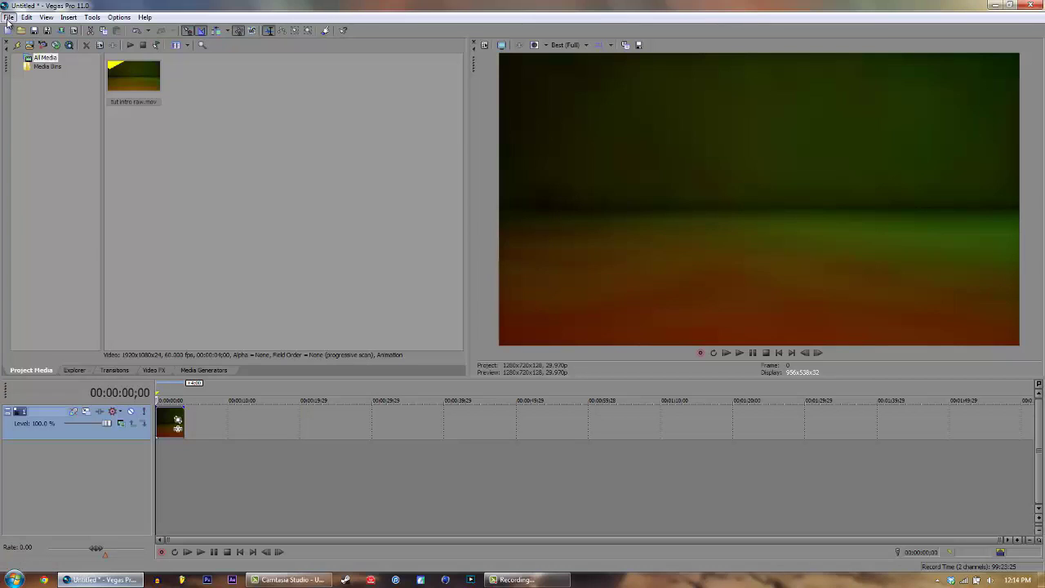
click(8, 17)
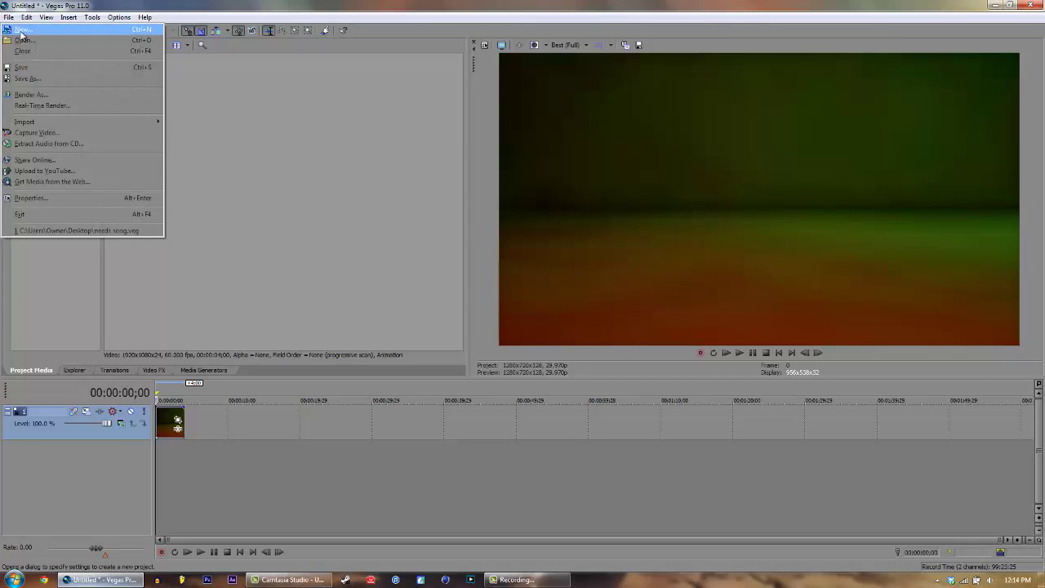
click(22, 29)
click(535, 235)
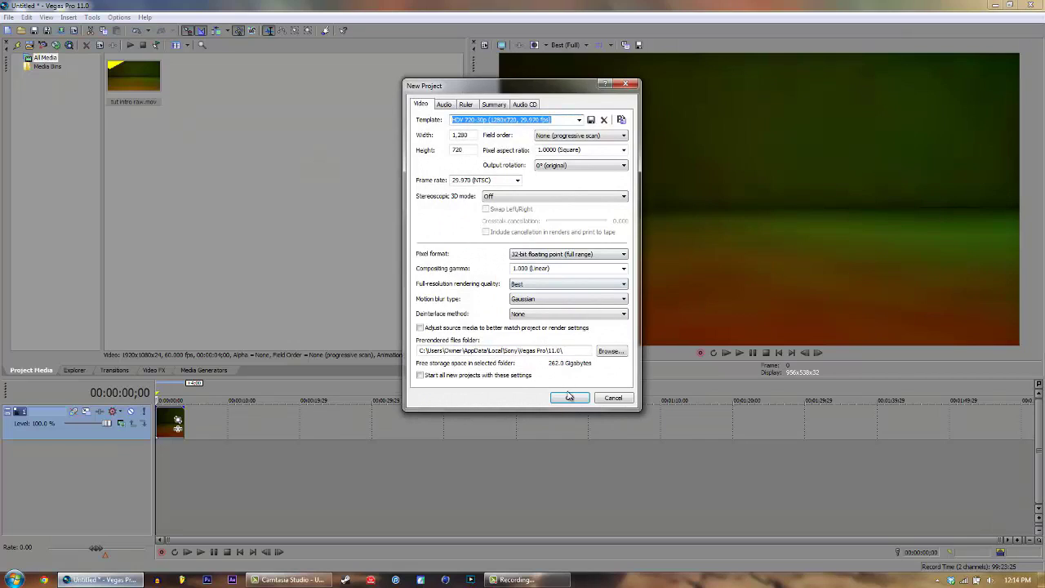
click(570, 397)
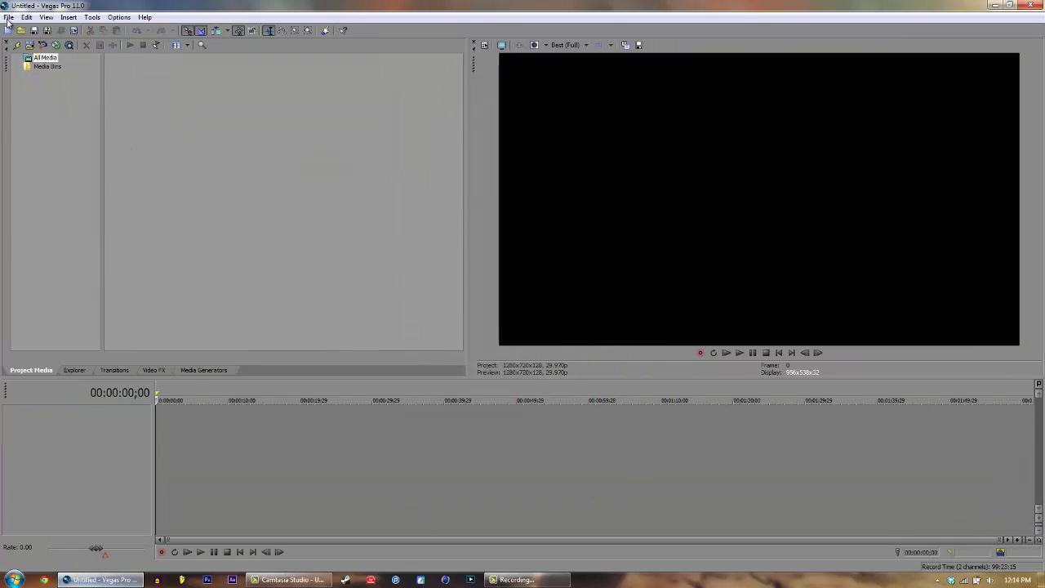
Import the vegas render video from the Desktop and place it at the start of the timeline
click(9, 17)
mouse_move(115, 122)
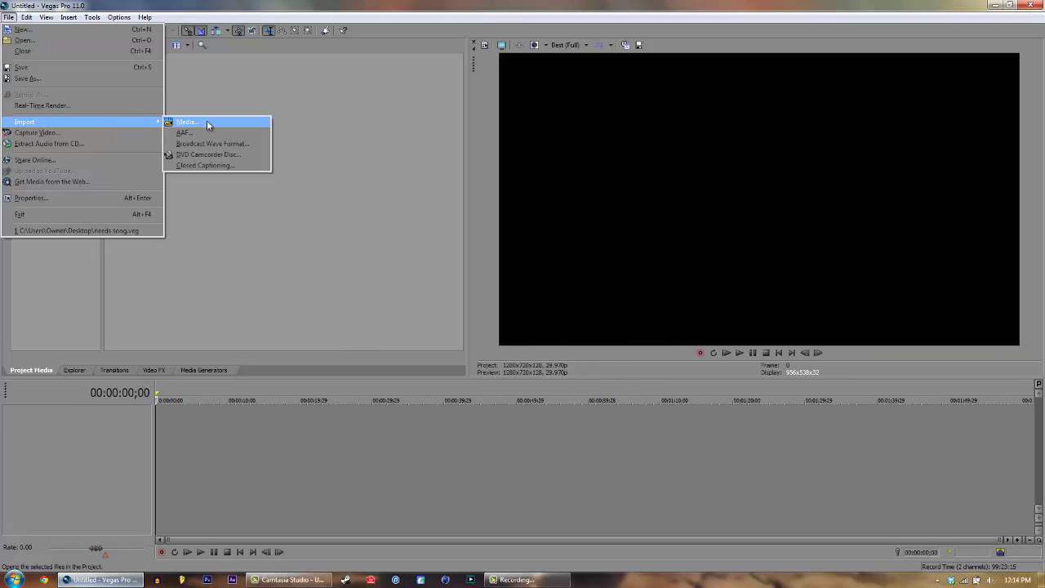
click(207, 121)
drag(668, 150, 666, 251)
double_click(490, 260)
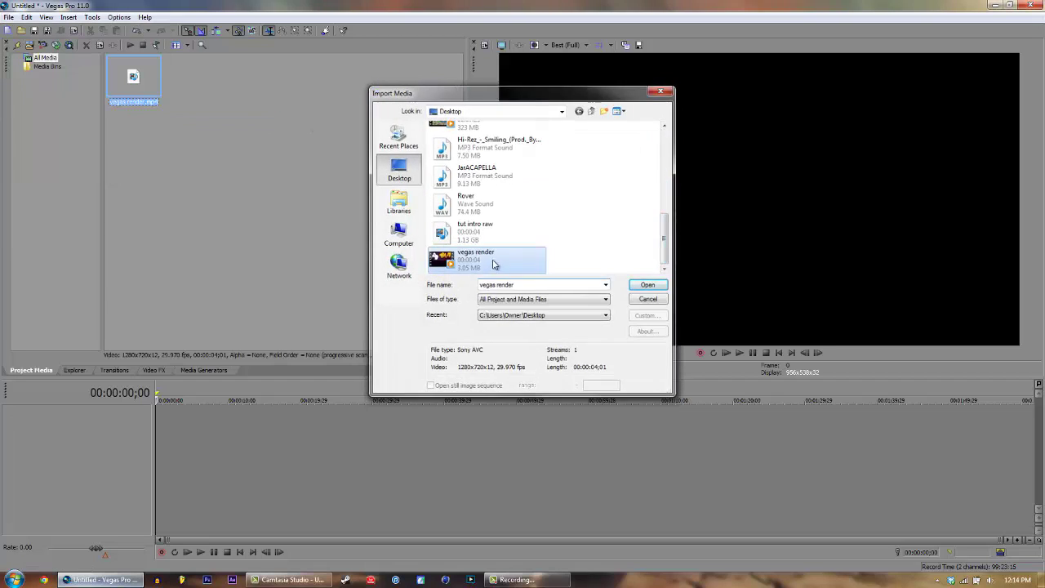
drag(137, 74, 181, 421)
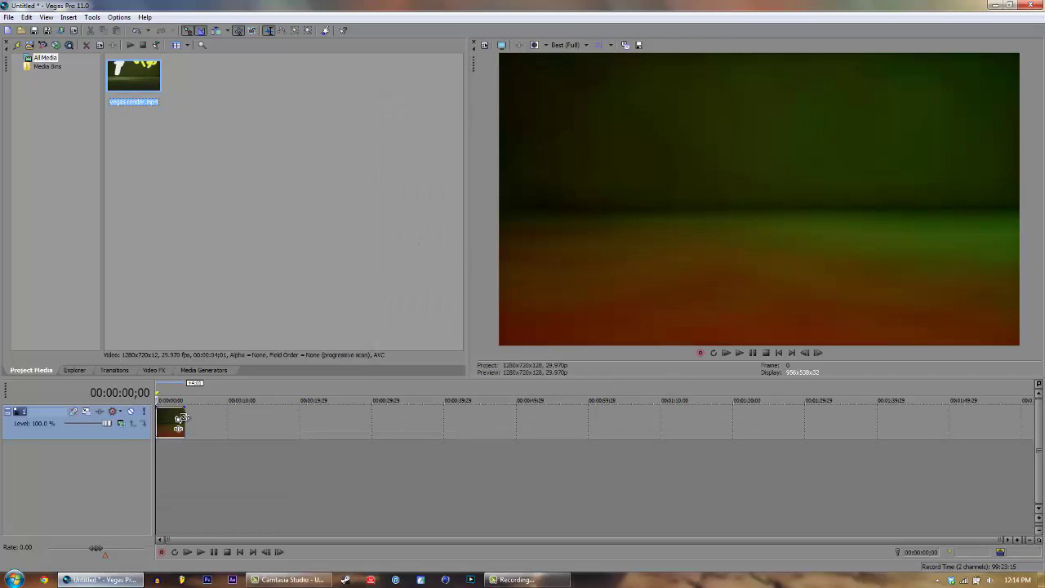
click(191, 421)
click(204, 418)
click(207, 418)
drag(181, 418, 206, 419)
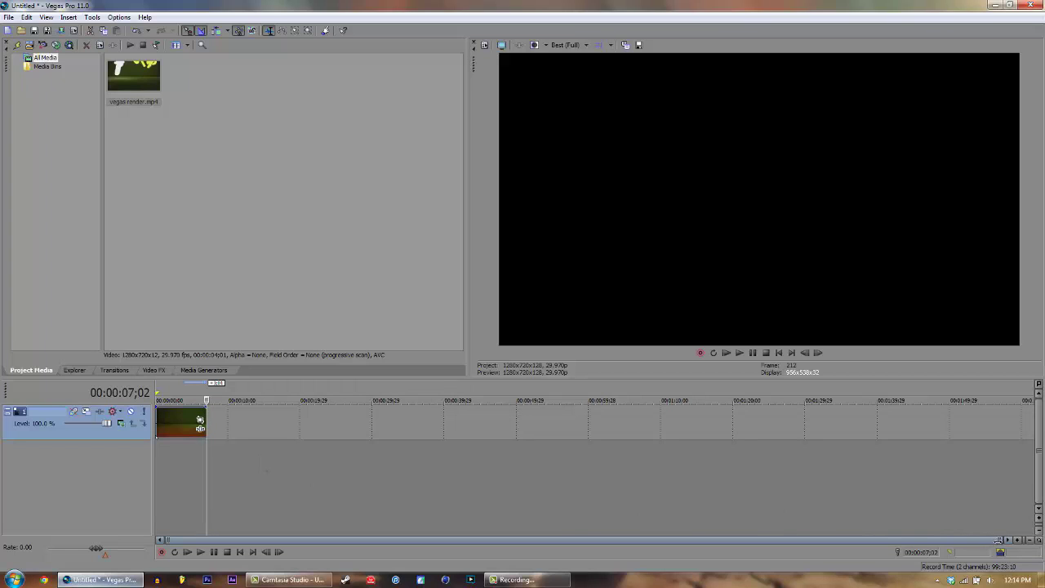
drag(1003, 539, 249, 539)
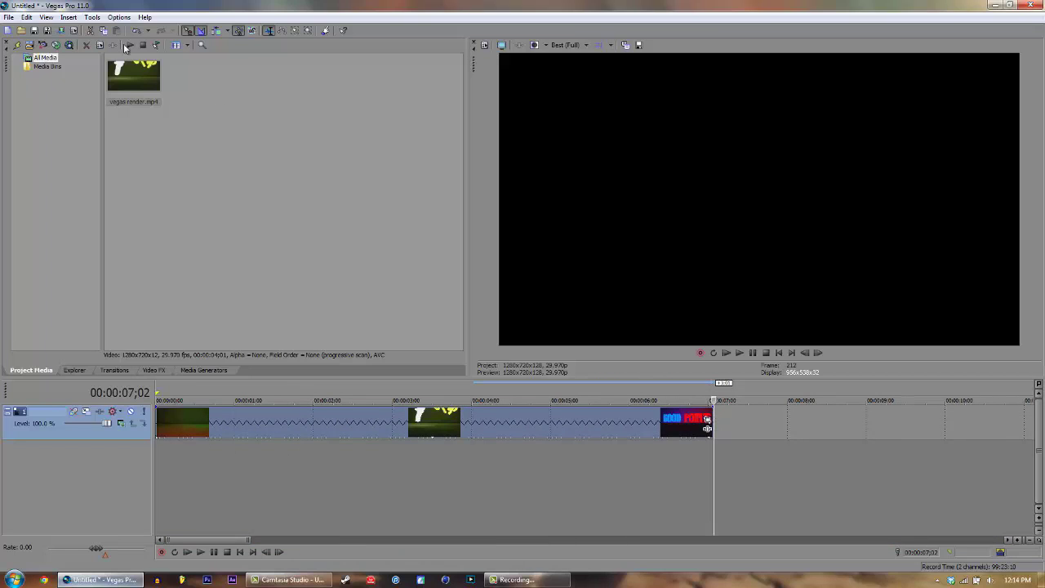
click(334, 416)
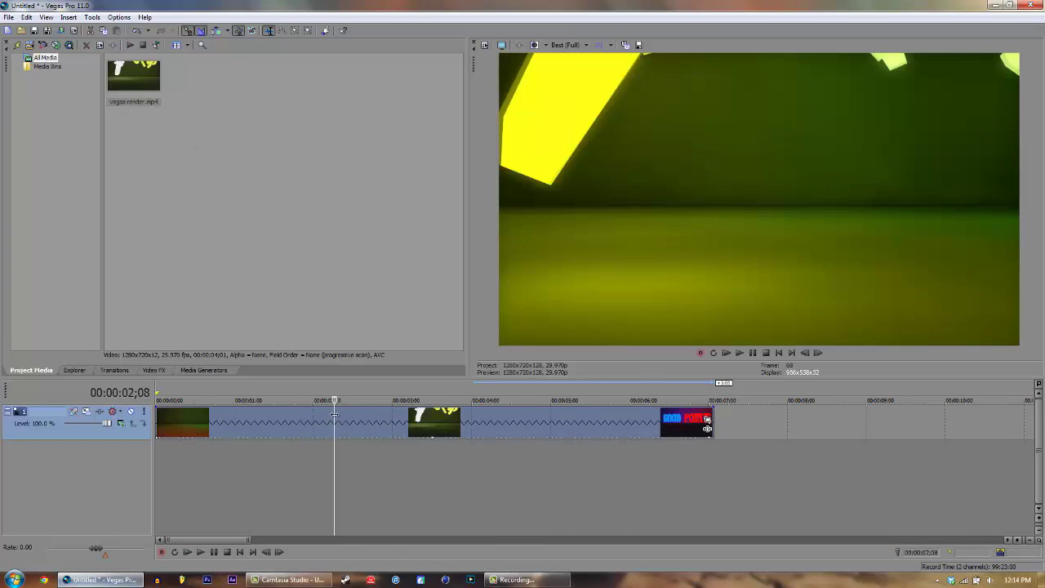
key(Delete)
mouse_move(120, 70)
mouse_down()
mouse_move(179, 415)
mouse_move(165, 437)
mouse_move(182, 426)
mouse_up()
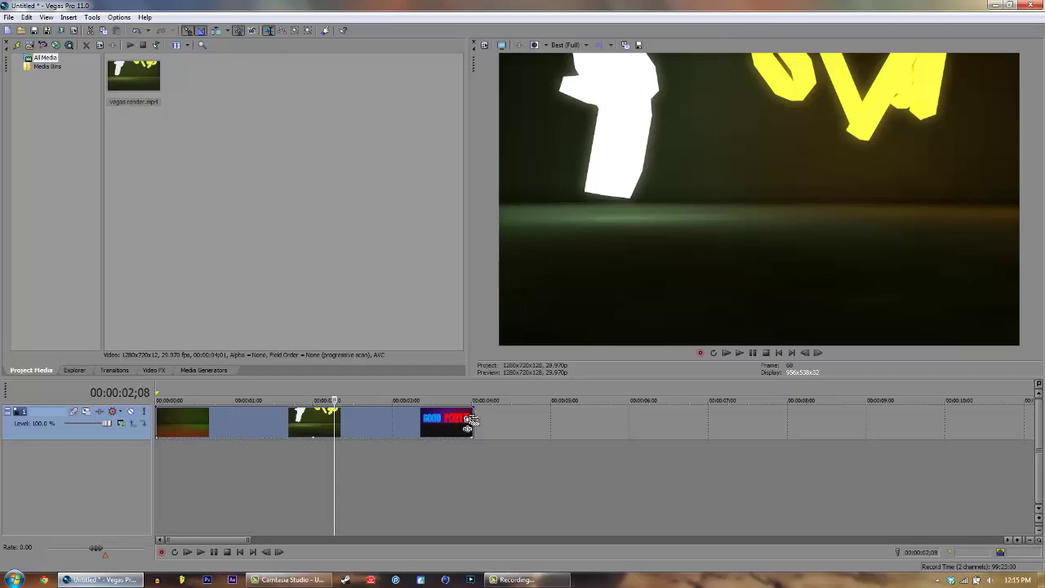
Time-stretch the clip to end at 00:00:07;14, and in its properties disable resampling and turn off Maintain aspect ratio
ctrl+drag(472, 419, 743, 423)
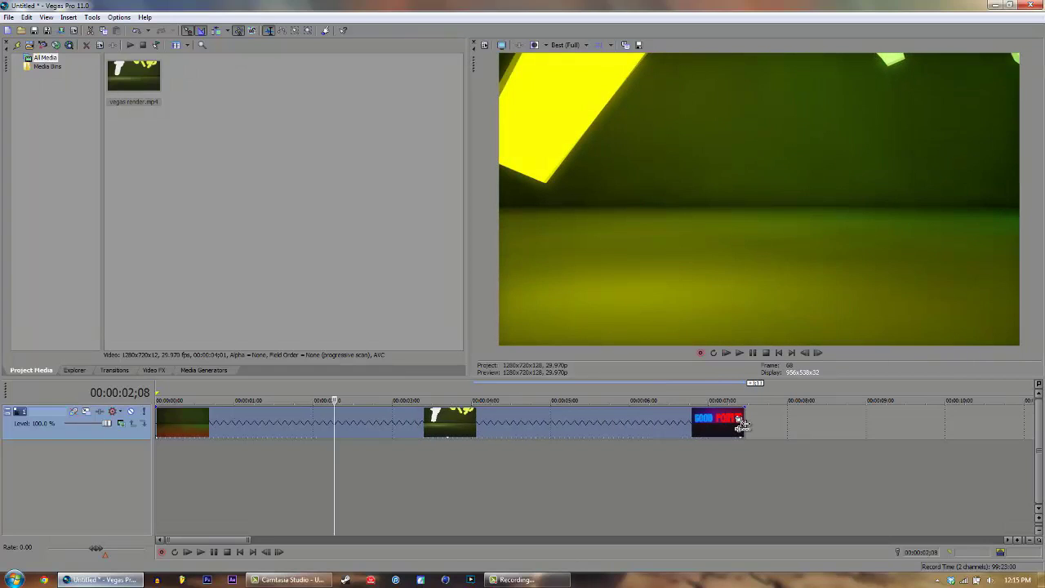
right_click(547, 421)
click(546, 396)
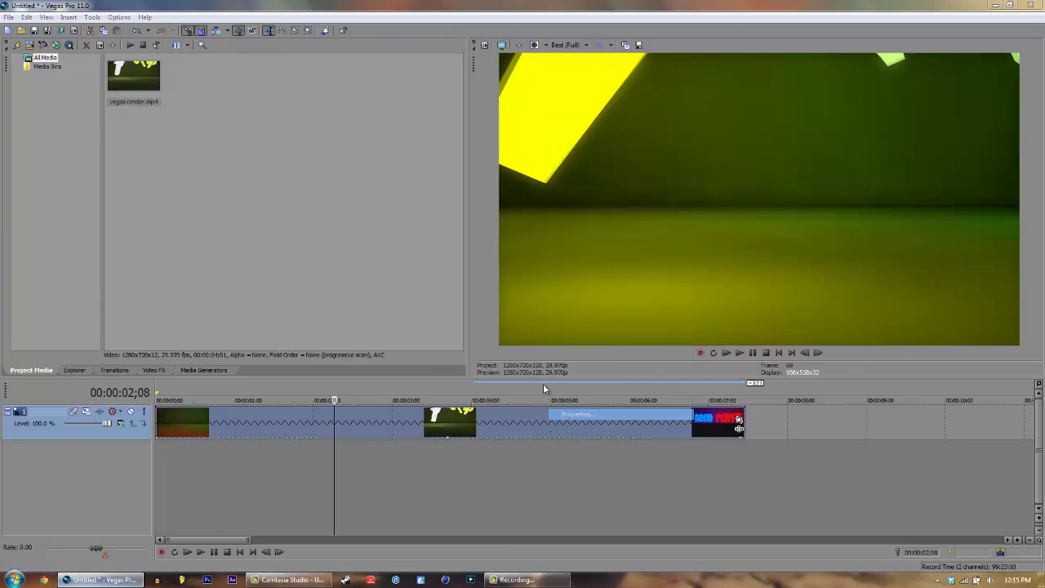
click(459, 233)
click(458, 186)
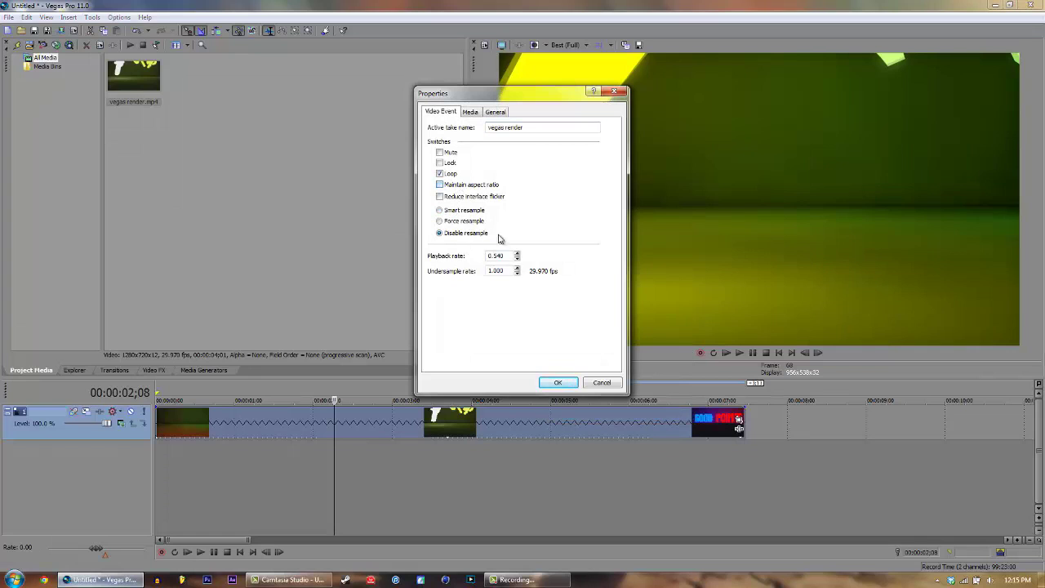
click(558, 383)
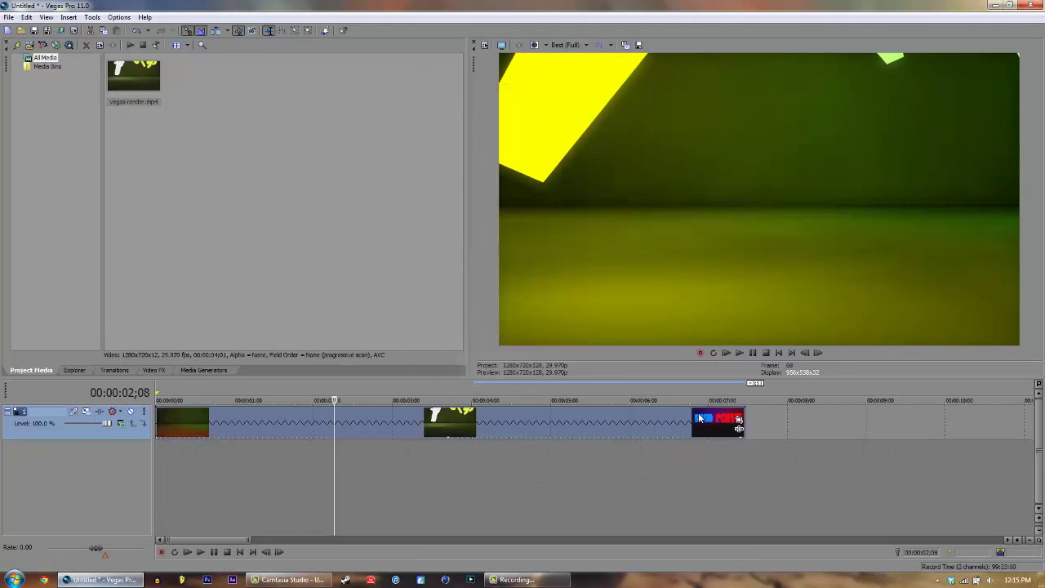
Play the stretched clip from the beginning to past its end, and pause playback
click(740, 416)
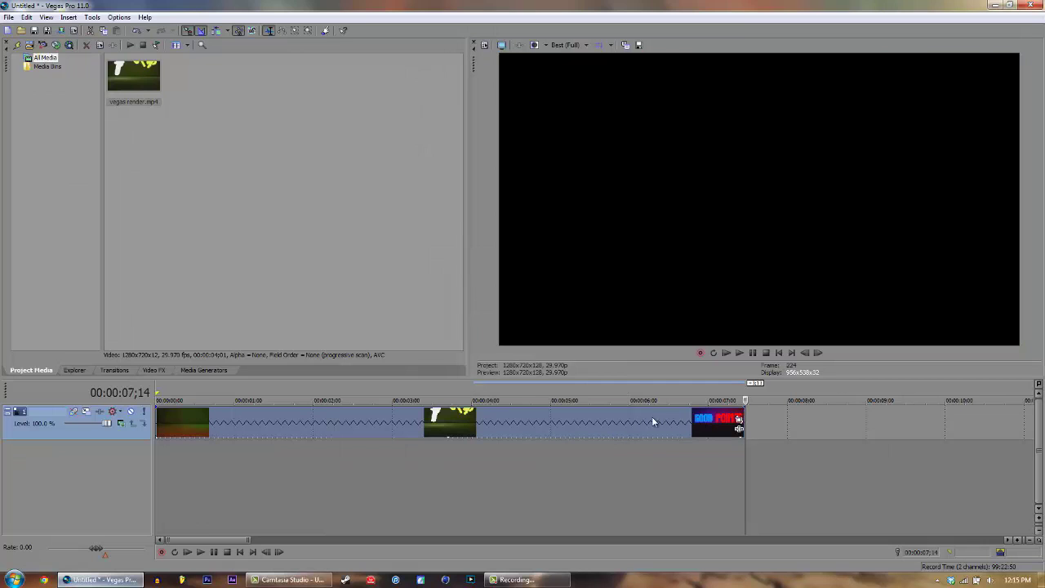
click(779, 353)
key(space)
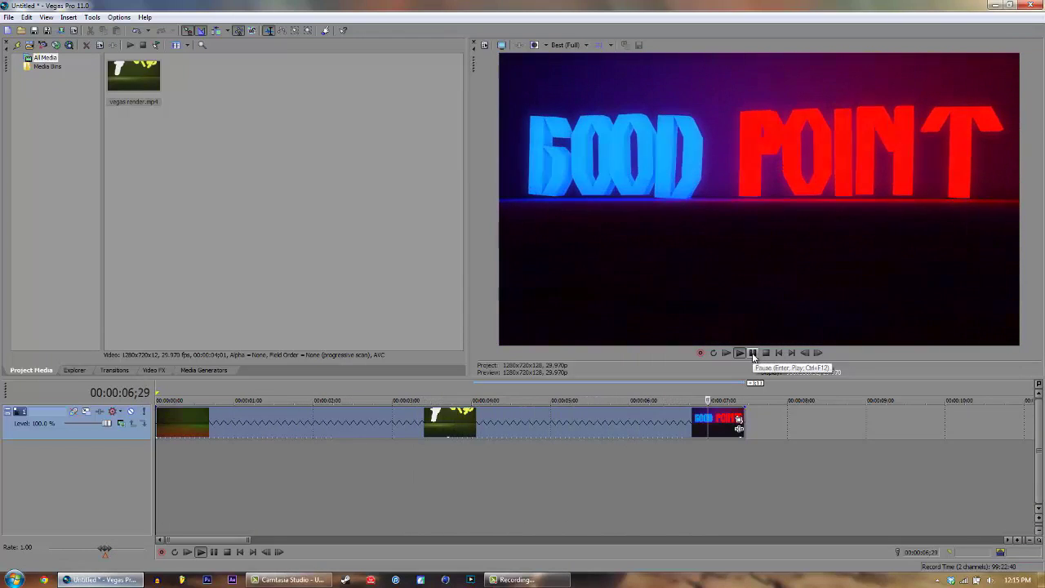
click(753, 353)
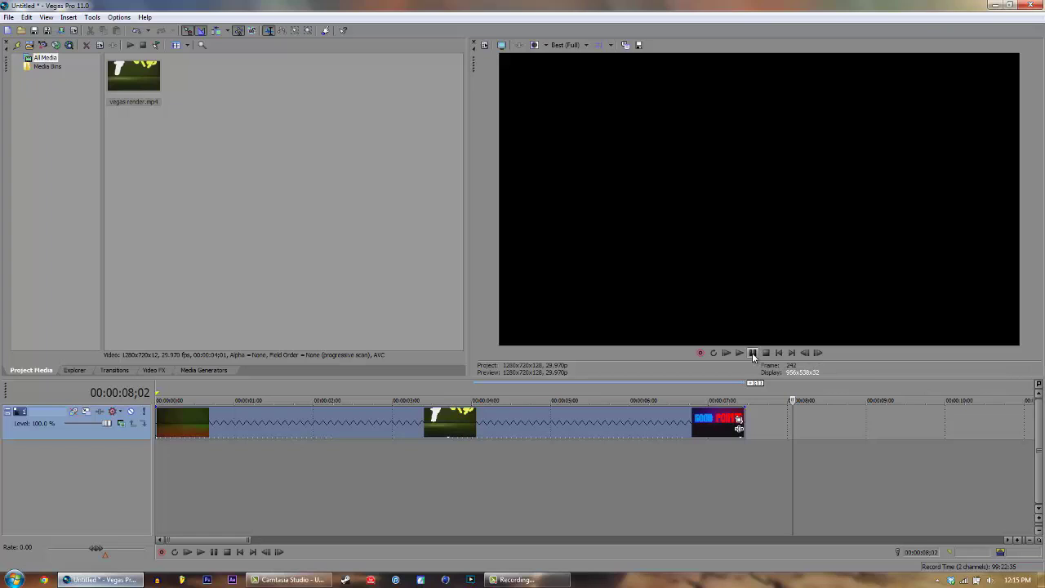
Replay the final stretch of the clip several times to check how the GOOD POINT text ends
click(712, 431)
click(755, 353)
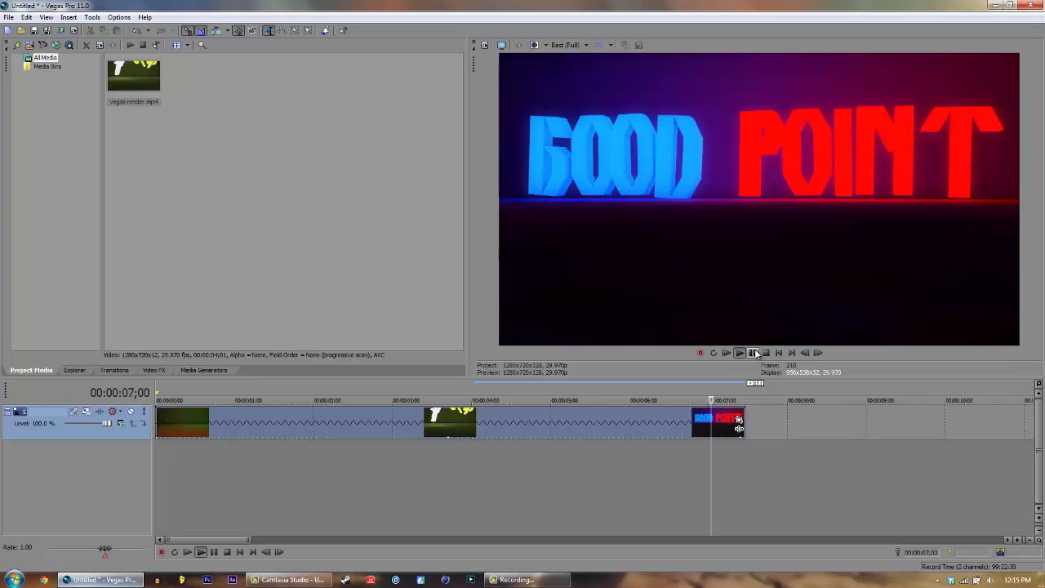
click(753, 353)
click(740, 380)
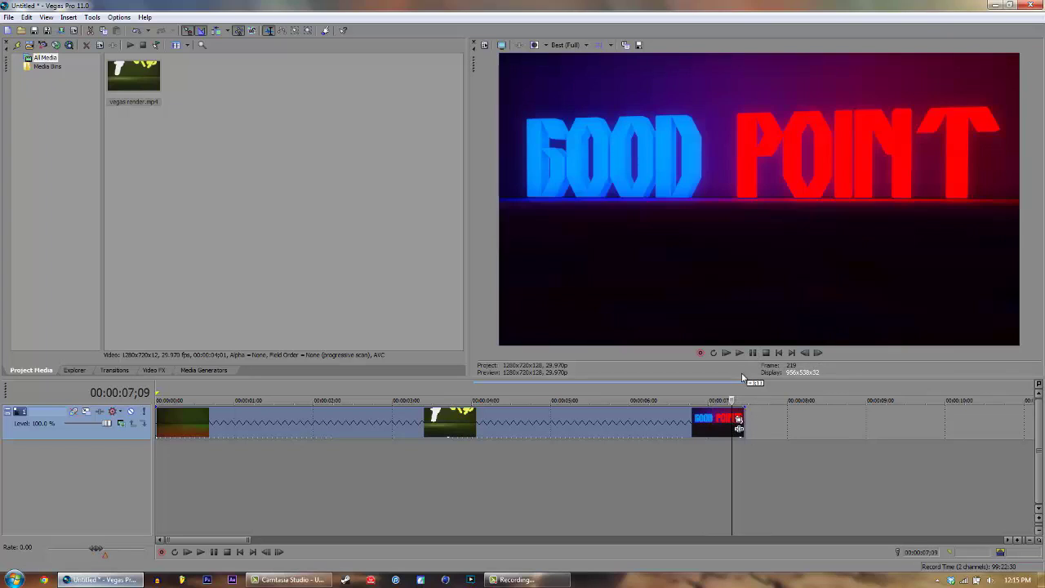
click(739, 353)
click(752, 353)
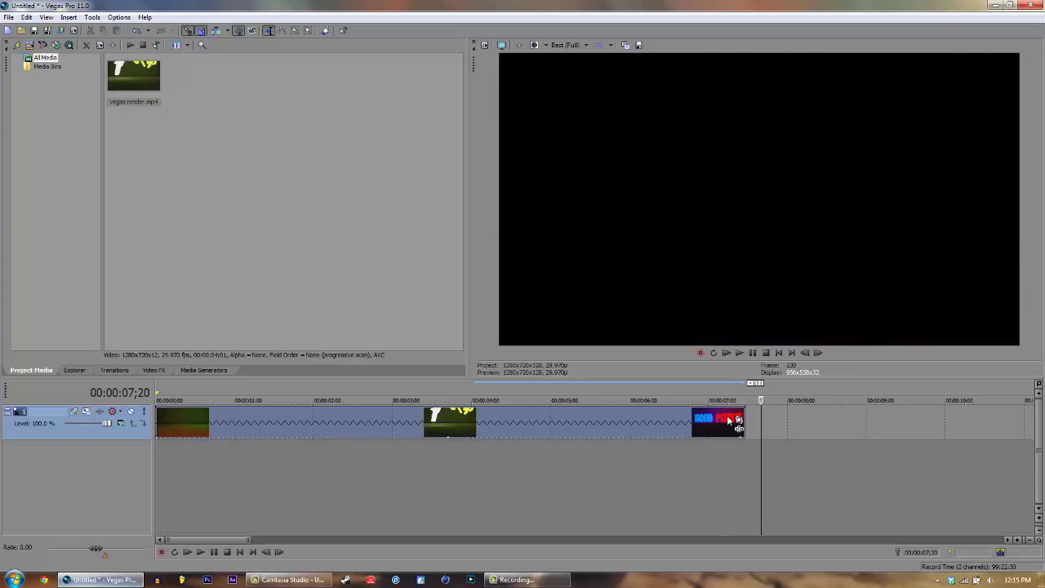
click(642, 420)
click(753, 353)
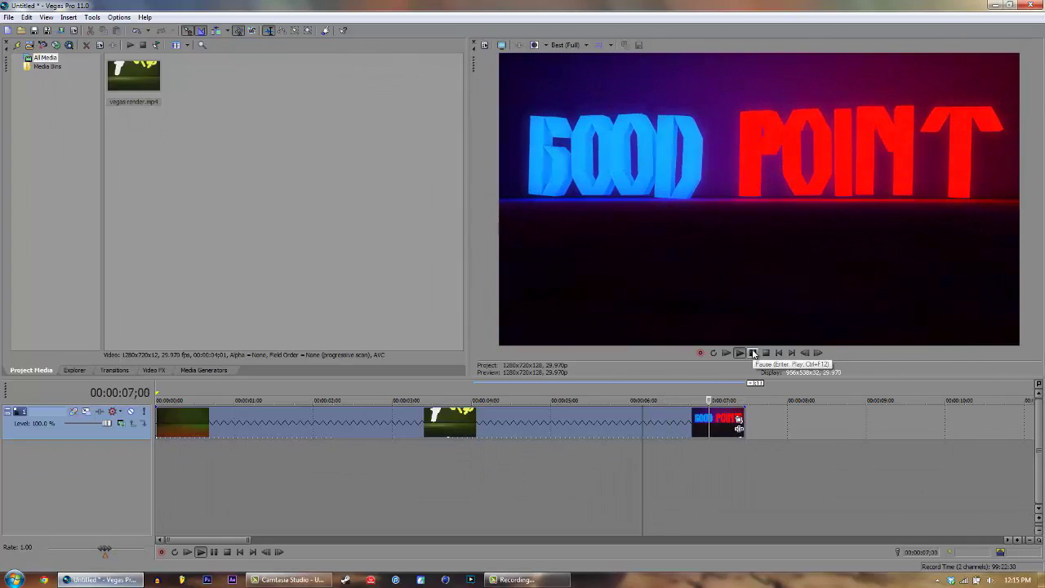
click(753, 353)
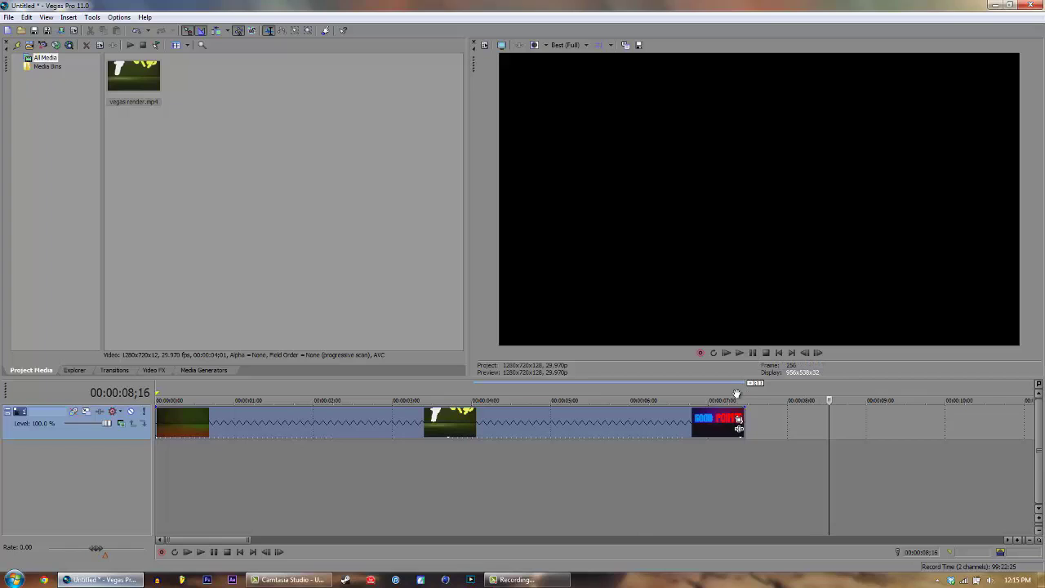
Split the clip one frame before its end, at 00:00:07;13
click(743, 417)
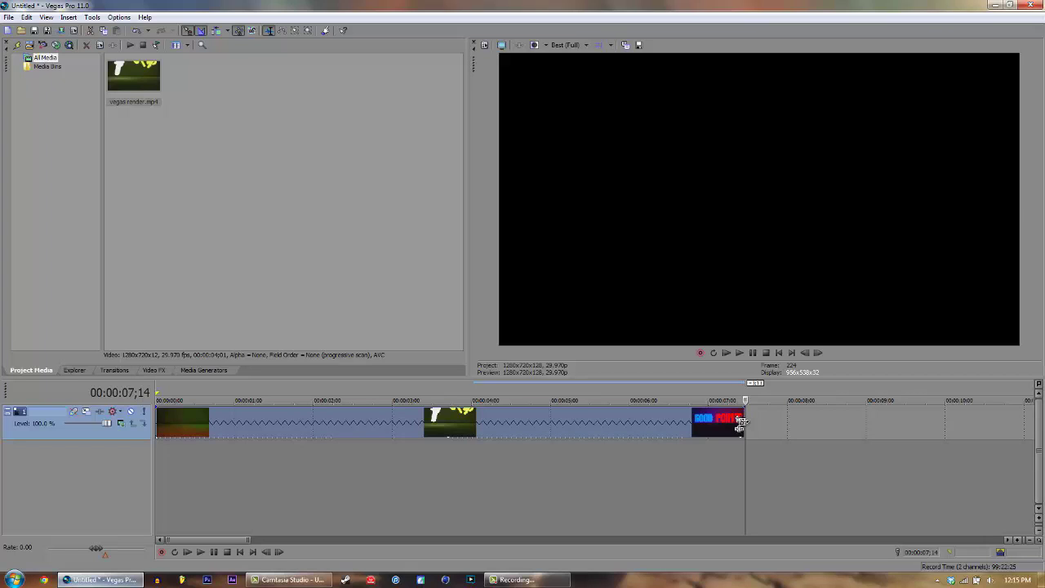
click(741, 421)
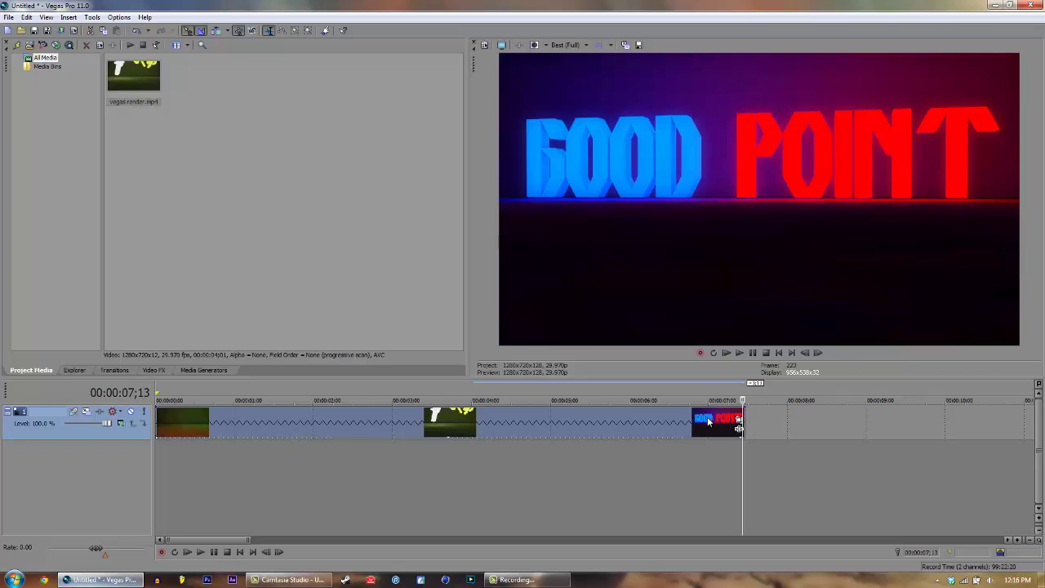
click(709, 422)
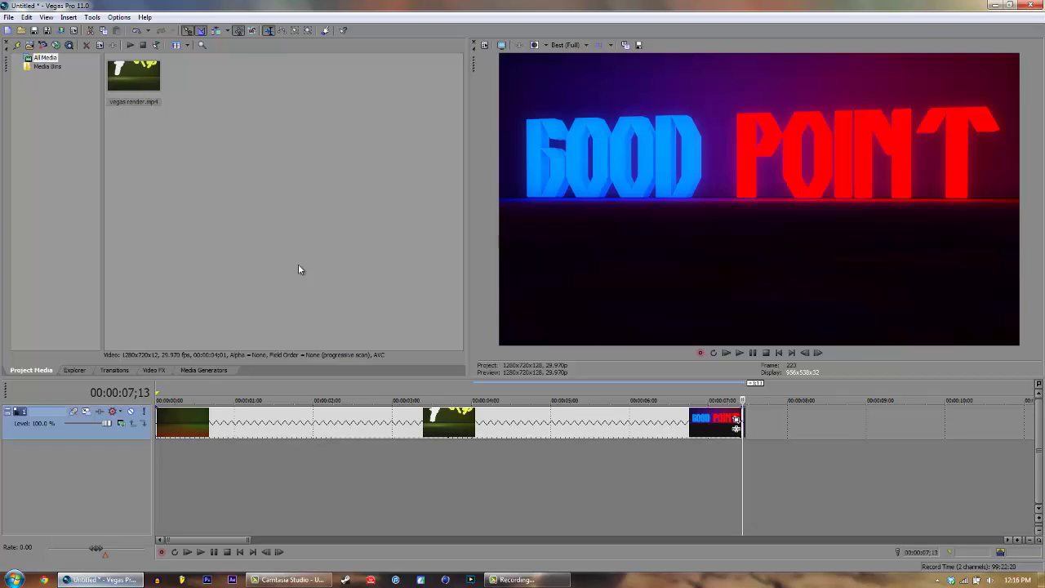
click(26, 18)
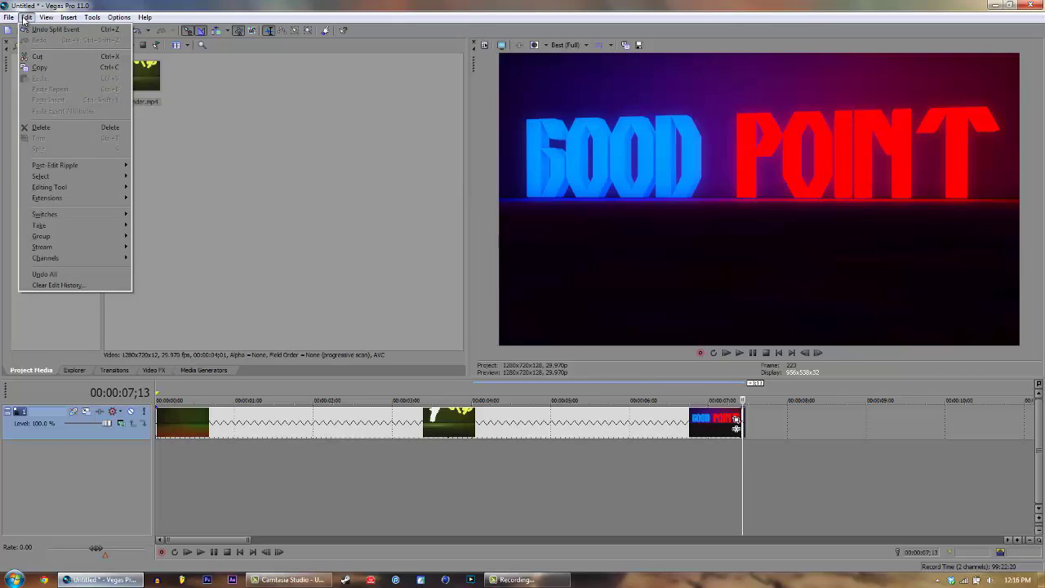
click(25, 19)
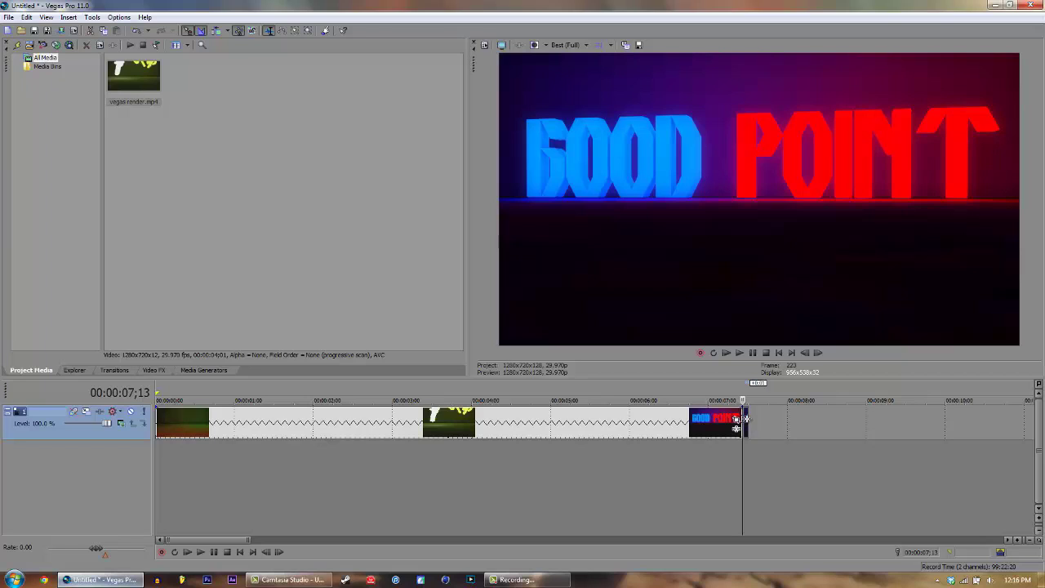
Lengthen the split-off last frame and repeat it in copies behind the clip until 00:00:09;15
key(alt+Right)
key(alt+Right)
click(745, 421)
click(747, 421)
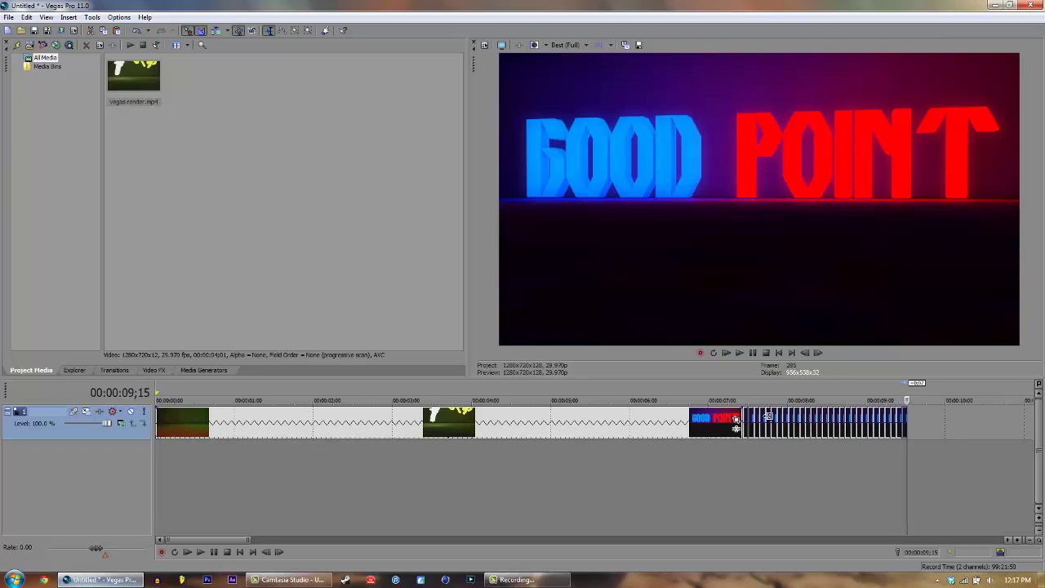
Play the timeline from the start to review the extended ending, and return to the beginning
click(765, 352)
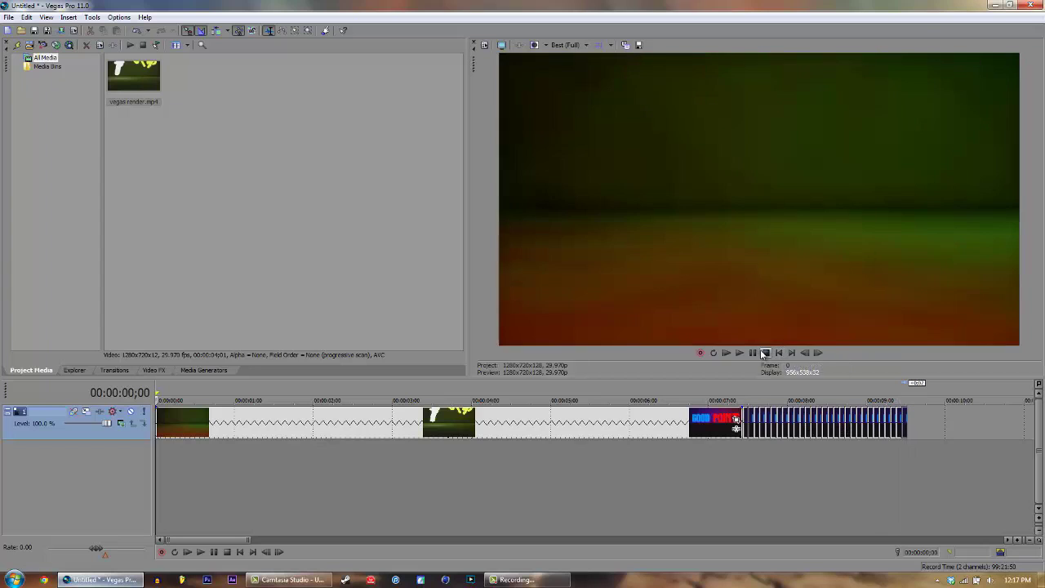
click(753, 353)
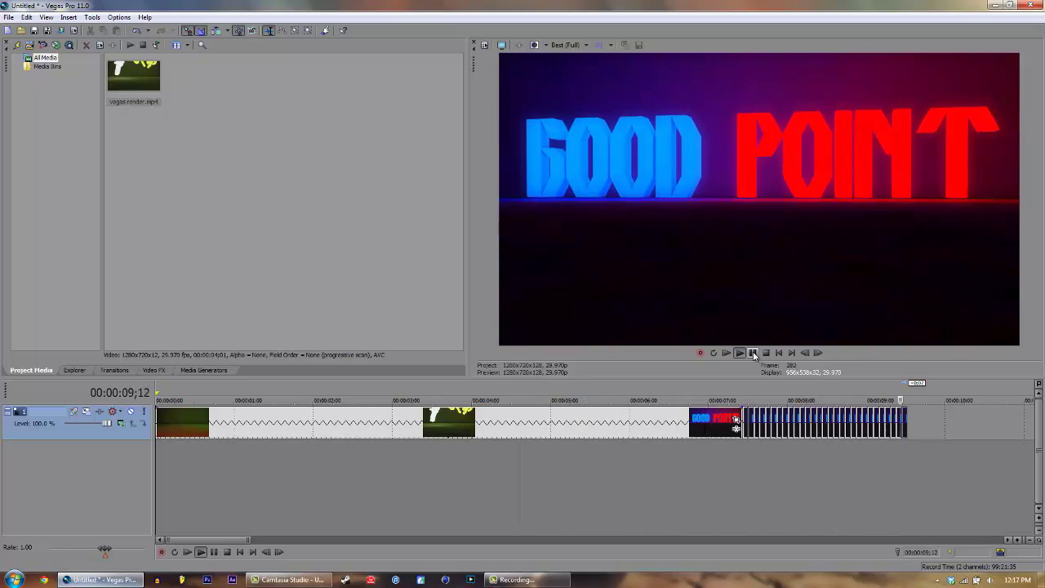
click(777, 352)
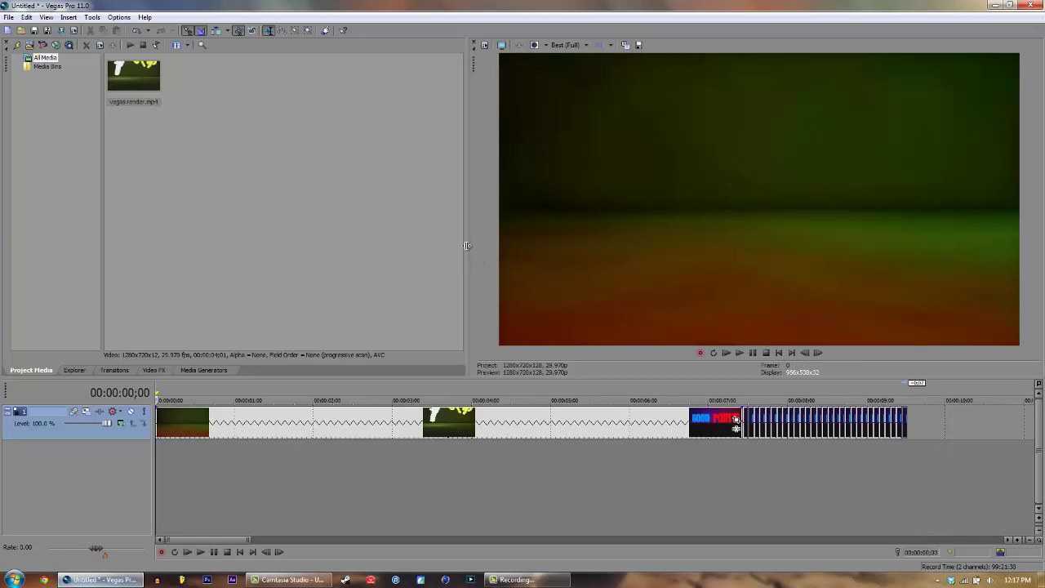
Open the project's render settings and examine the audio and video options of the "lupo pvr settings" template
click(7, 18)
click(49, 95)
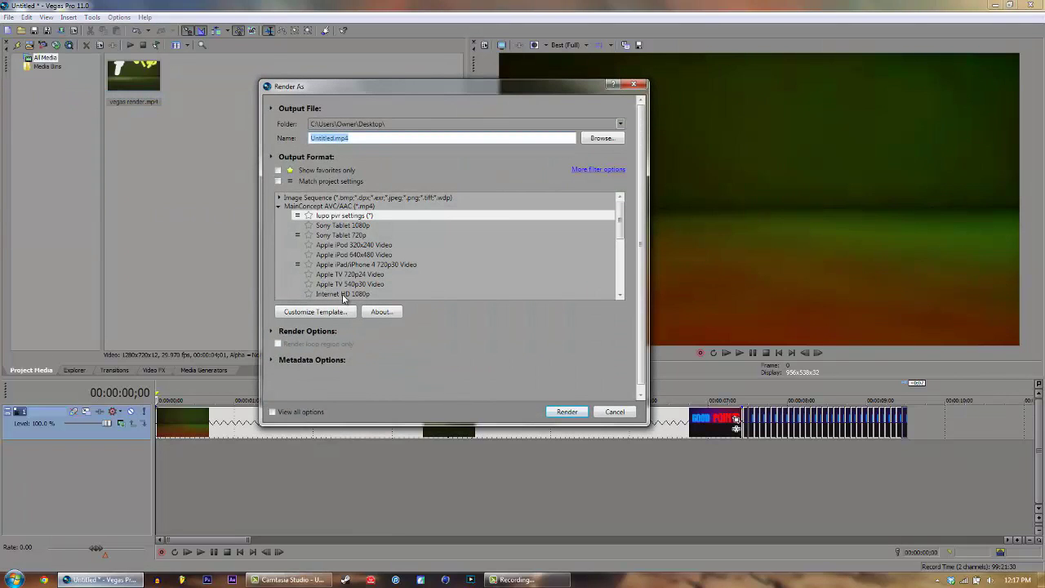
click(335, 312)
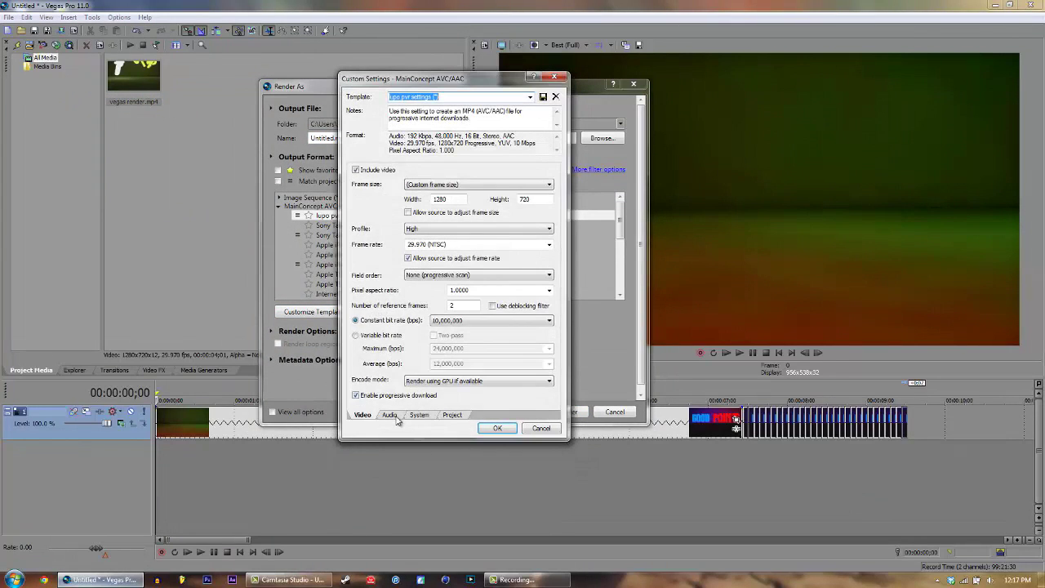
click(390, 415)
click(363, 415)
click(519, 580)
click(993, 532)
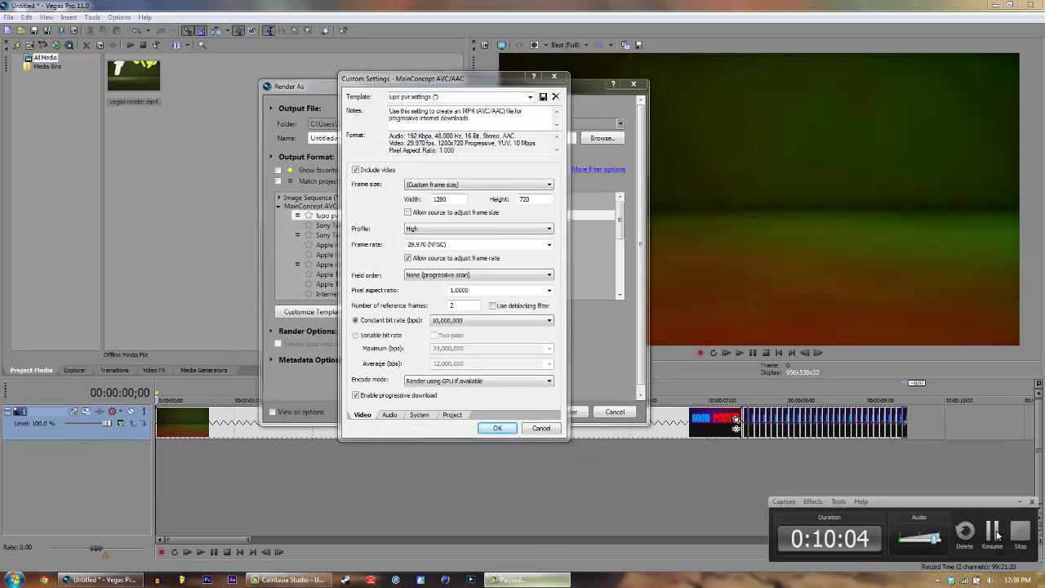
click(996, 535)
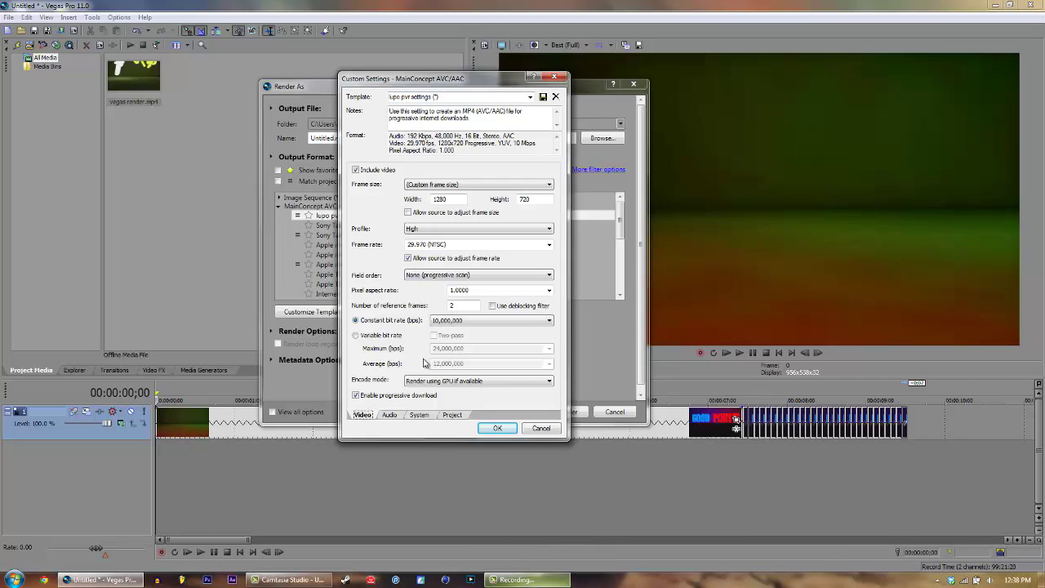
Examine the audio, project and video options of the "lupo pvr settings" template and accept the settings
click(390, 415)
click(452, 415)
click(362, 415)
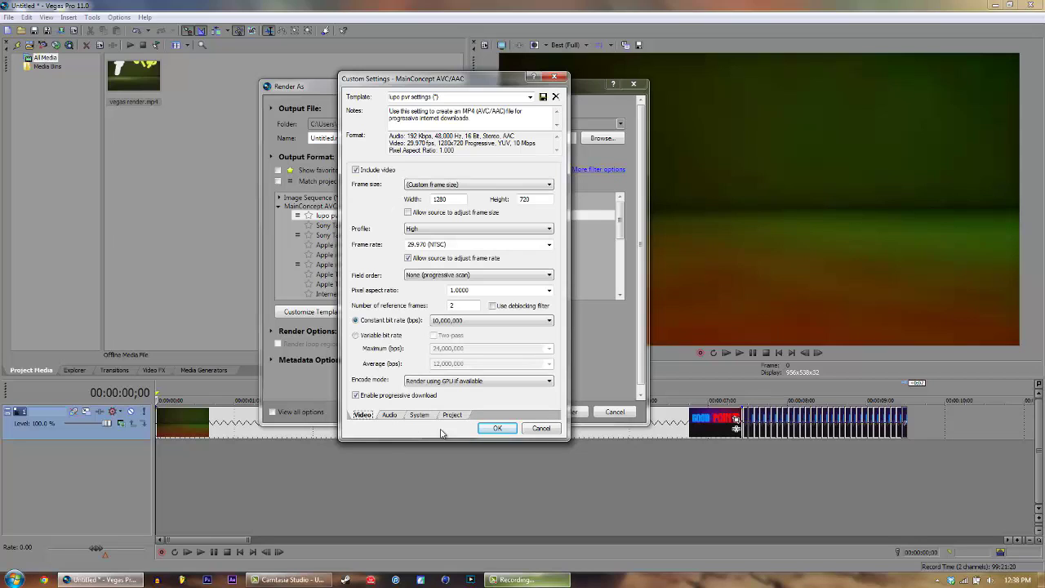
click(500, 428)
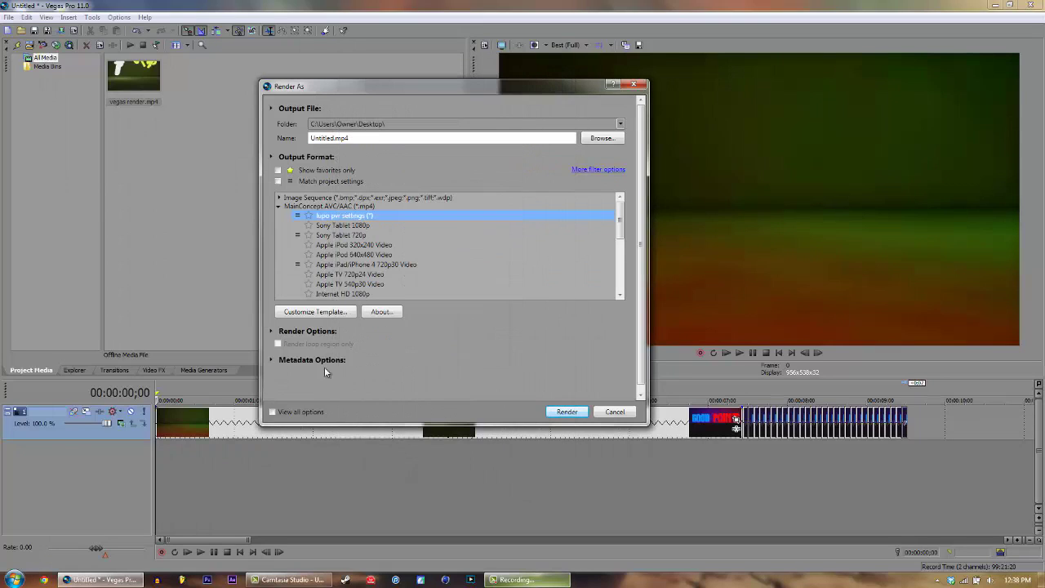
Name the output file "intro edit 1" and render the project to the desktop as MP4
click(380, 139)
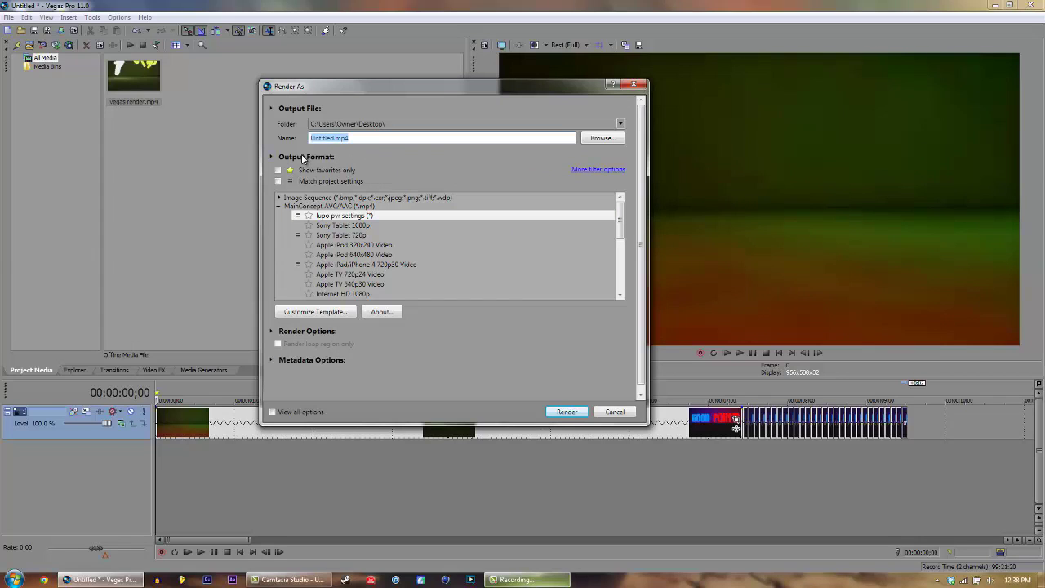
key(BackSpace)
key(Return)
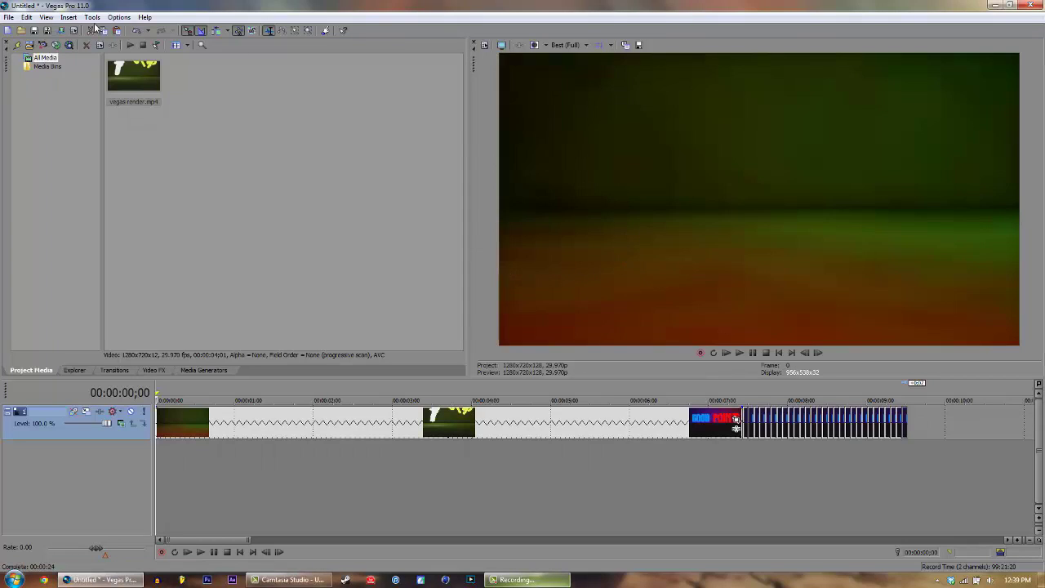
Start a new project with the HDV 720-30p (1280x720, 29.970 fps) template, without saving the current one
click(8, 17)
click(18, 30)
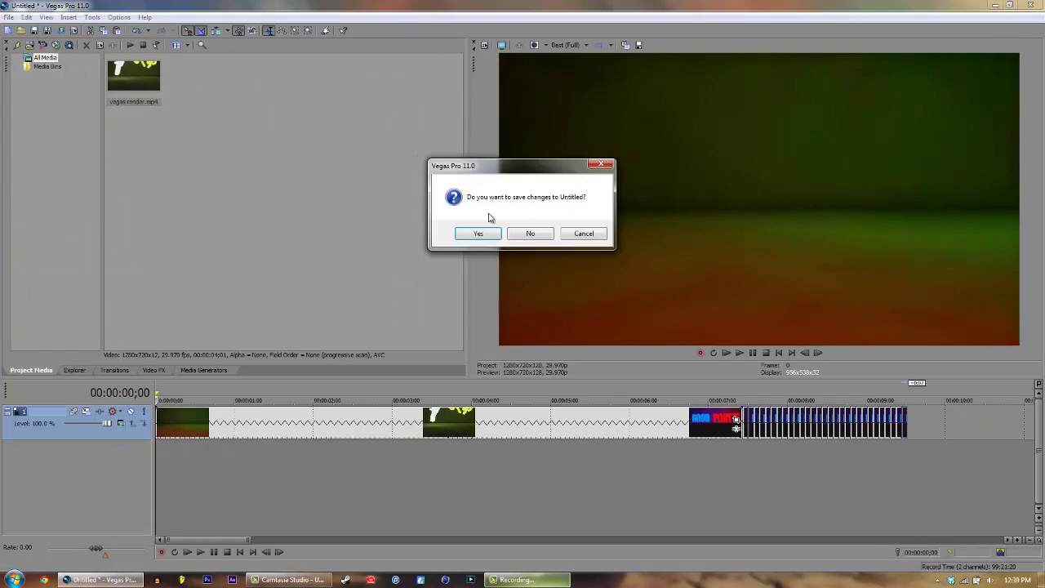
click(530, 235)
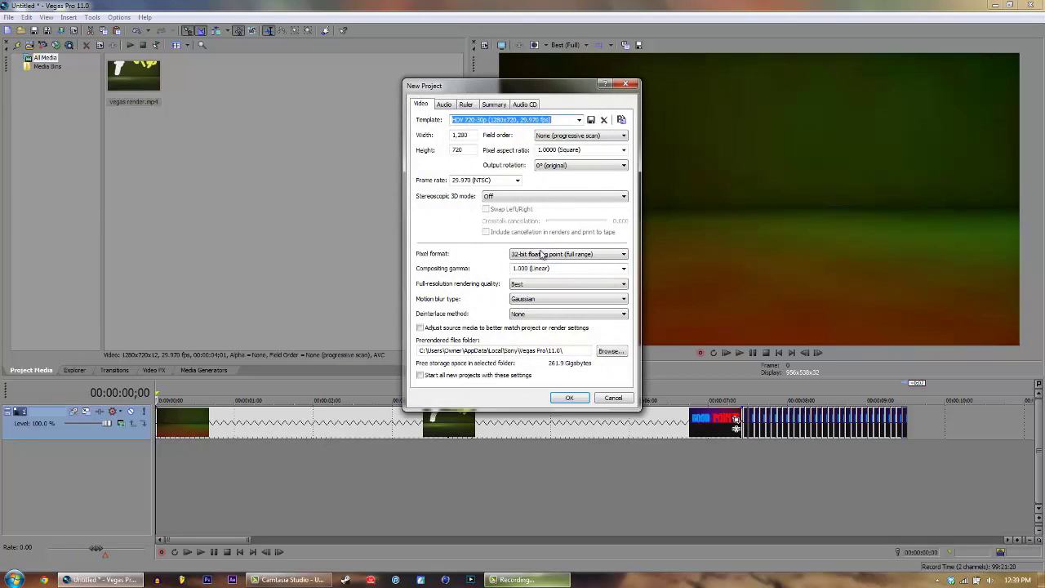
click(564, 402)
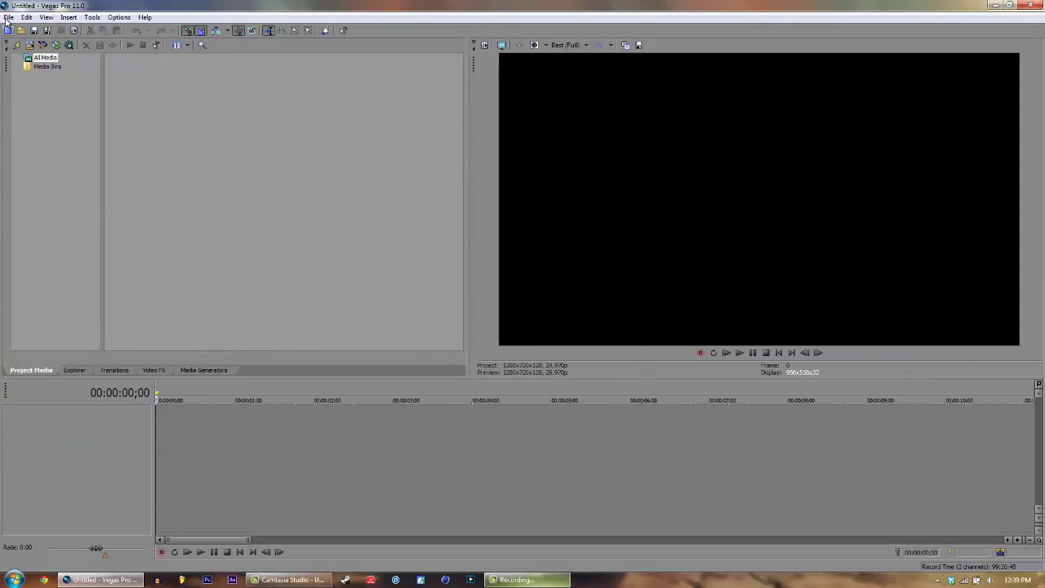
Import "intro edit 1" from the desktop and place it at the start of the timeline
click(8, 17)
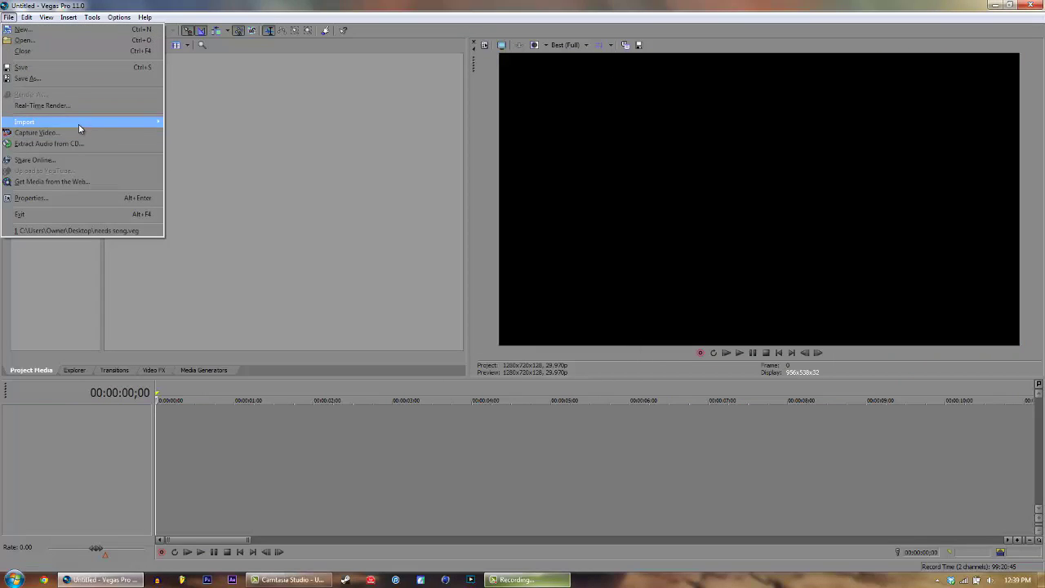
mouse_move(79, 122)
click(204, 124)
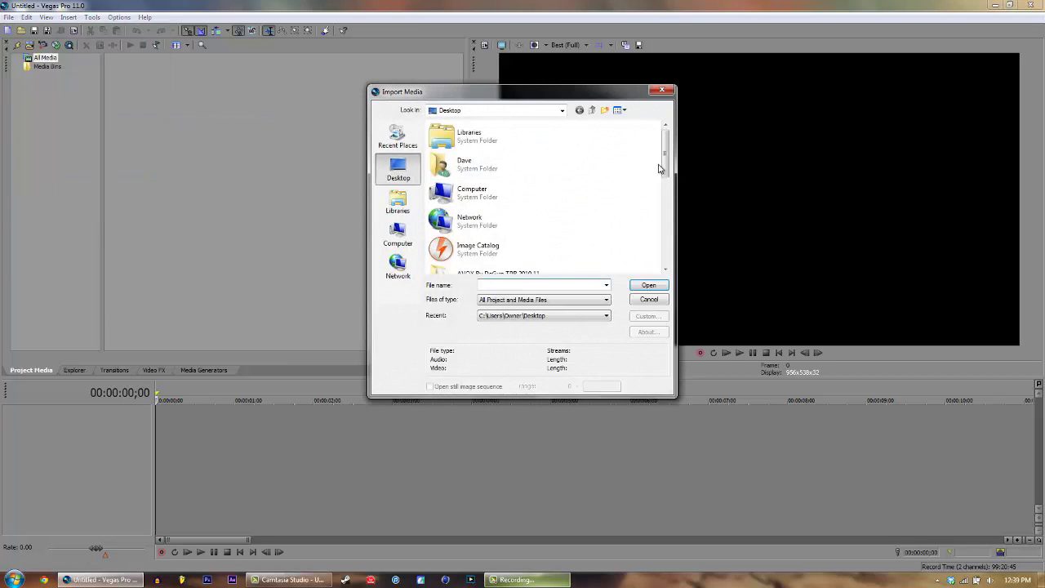
drag(664, 168, 665, 225)
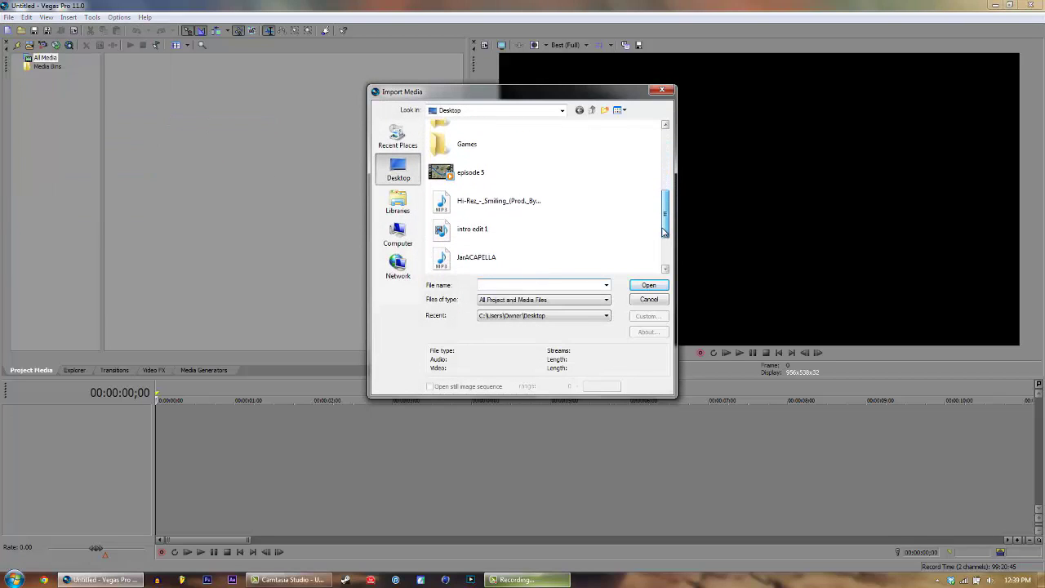
double_click(476, 219)
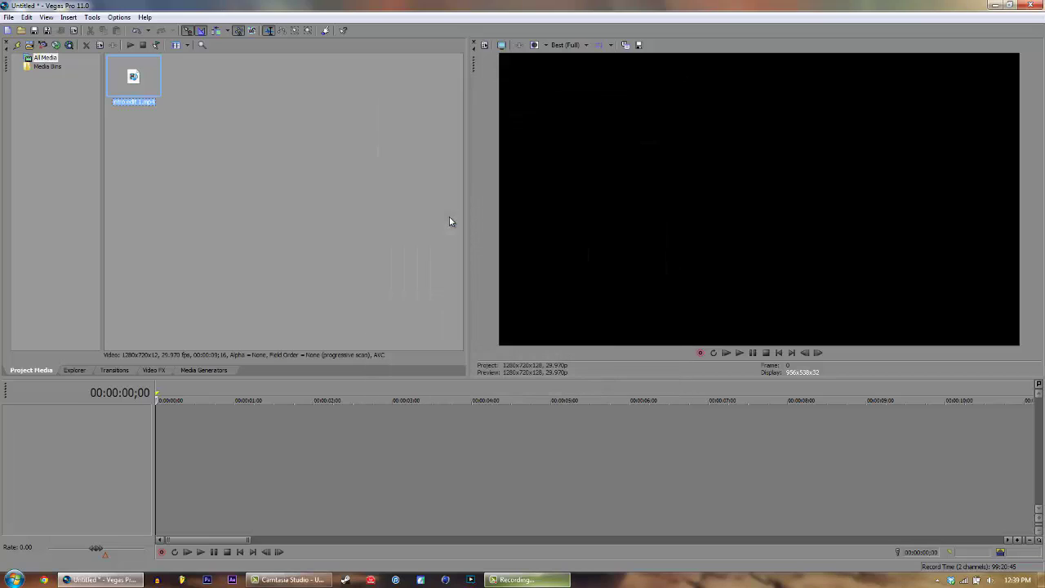
drag(133, 77, 169, 425)
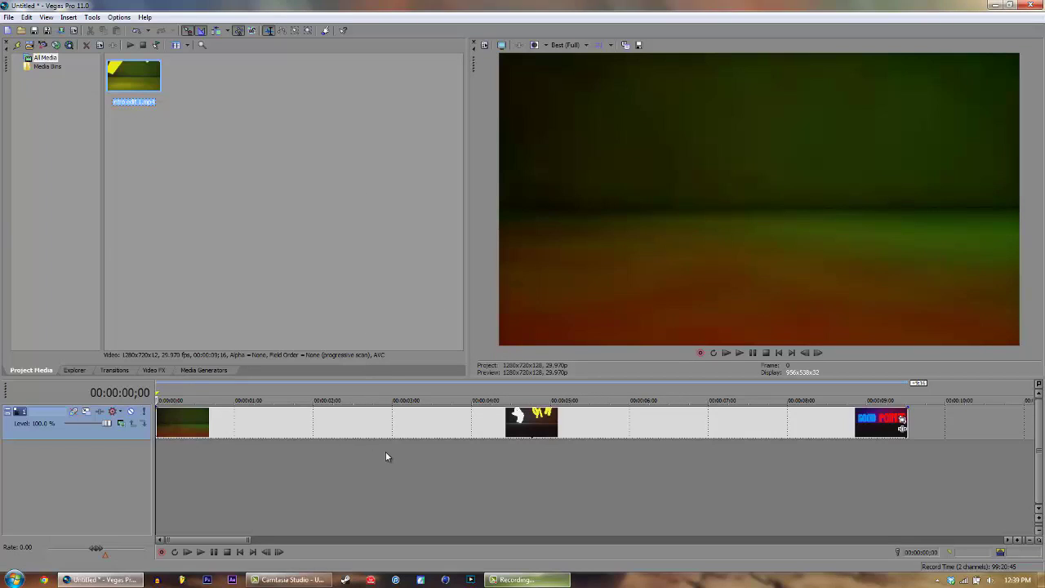
Disable resampling for the "intro edit 1" clip on the timeline
click(364, 425)
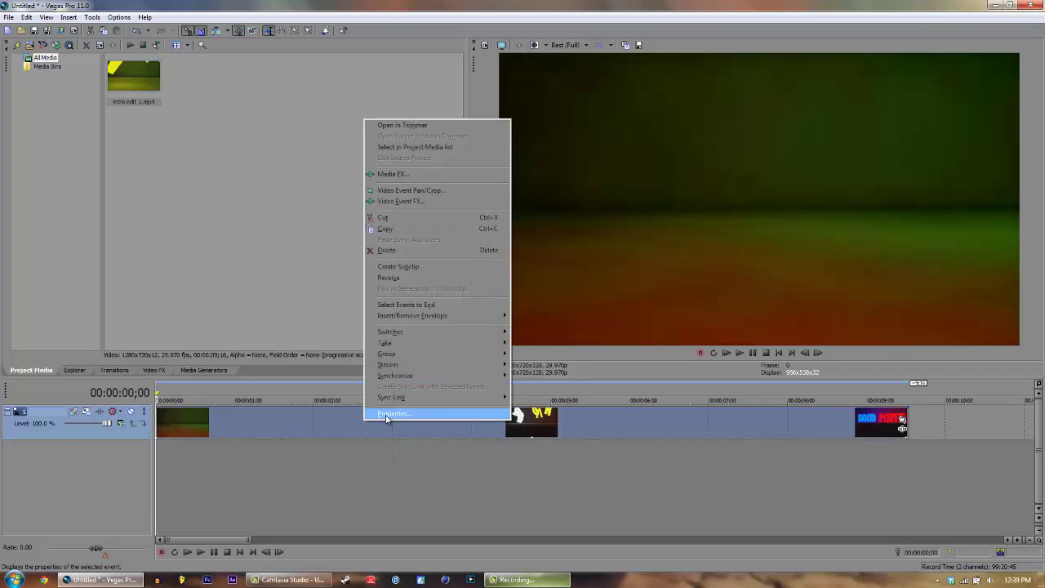
click(386, 415)
click(440, 233)
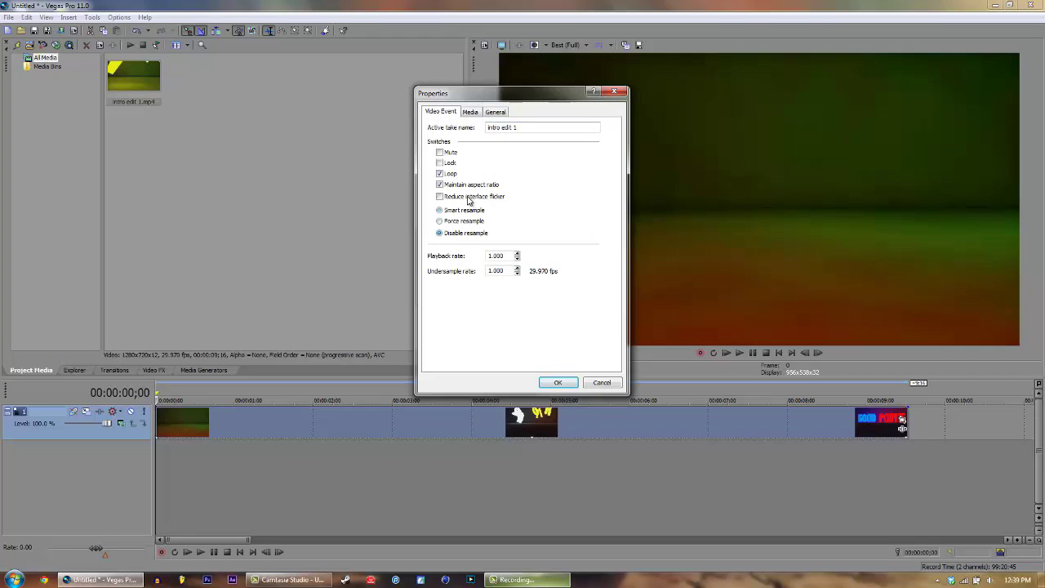
click(556, 384)
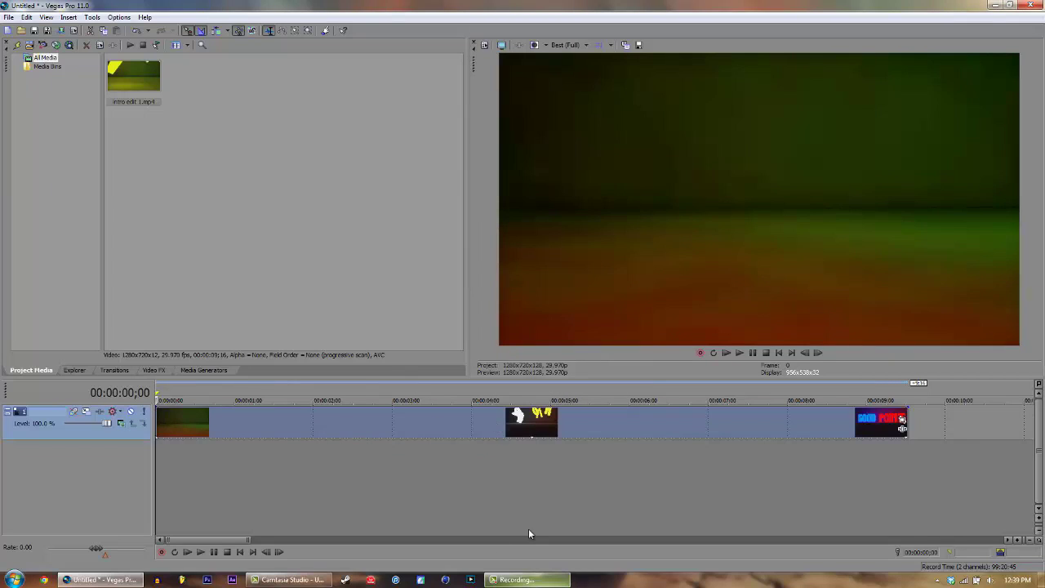
click(511, 580)
click(998, 529)
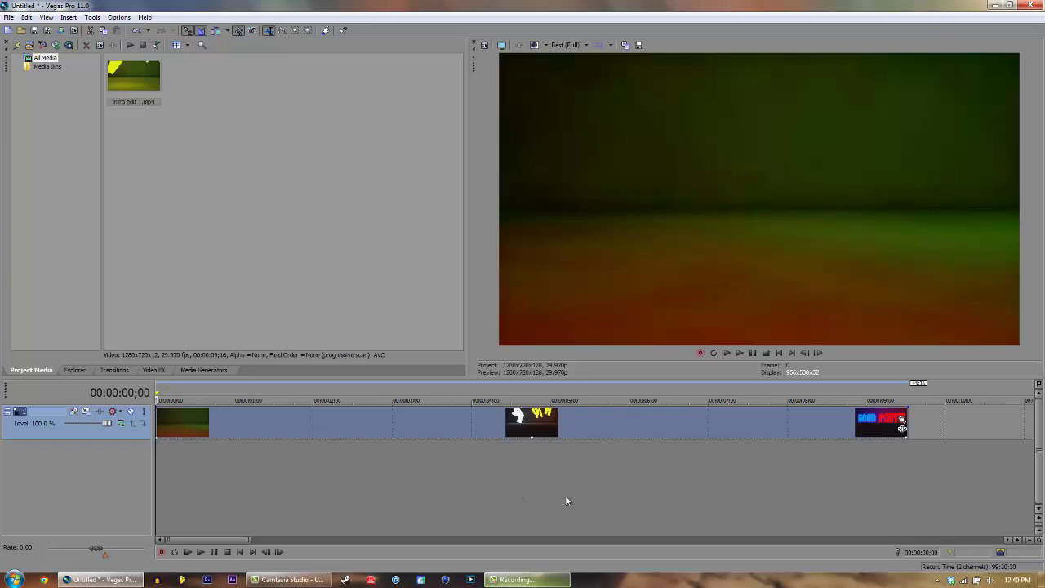
Play the clip through and add a fade-out from 00:00:08;27 to its end
click(740, 353)
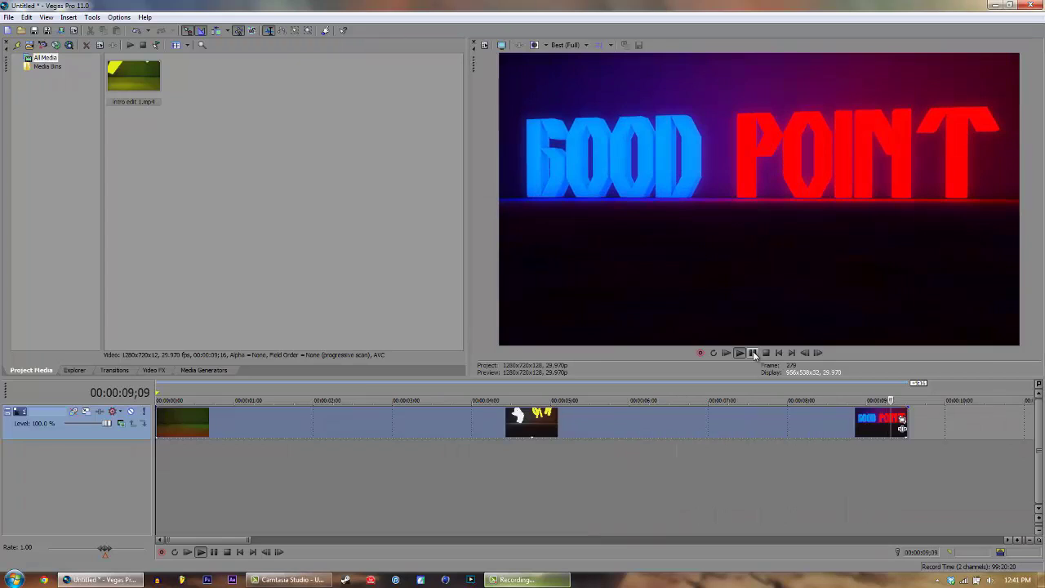
click(753, 352)
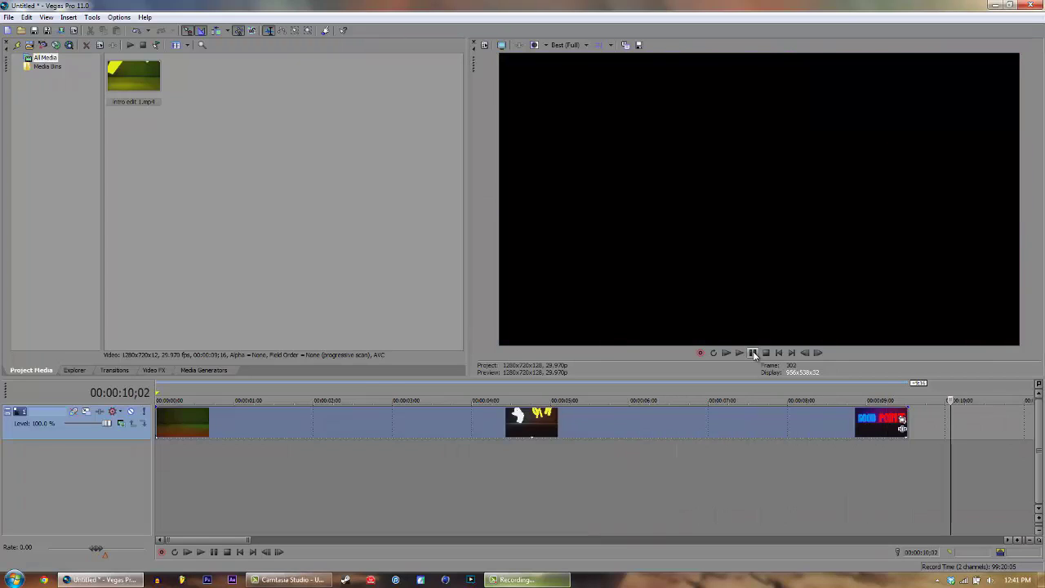
click(845, 427)
click(858, 425)
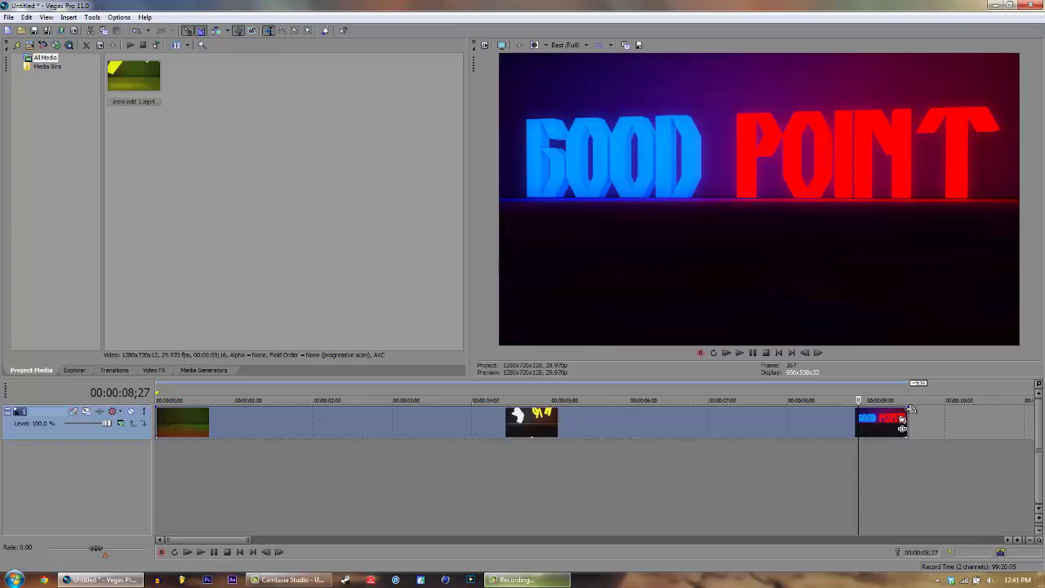
drag(910, 408, 859, 415)
click(778, 353)
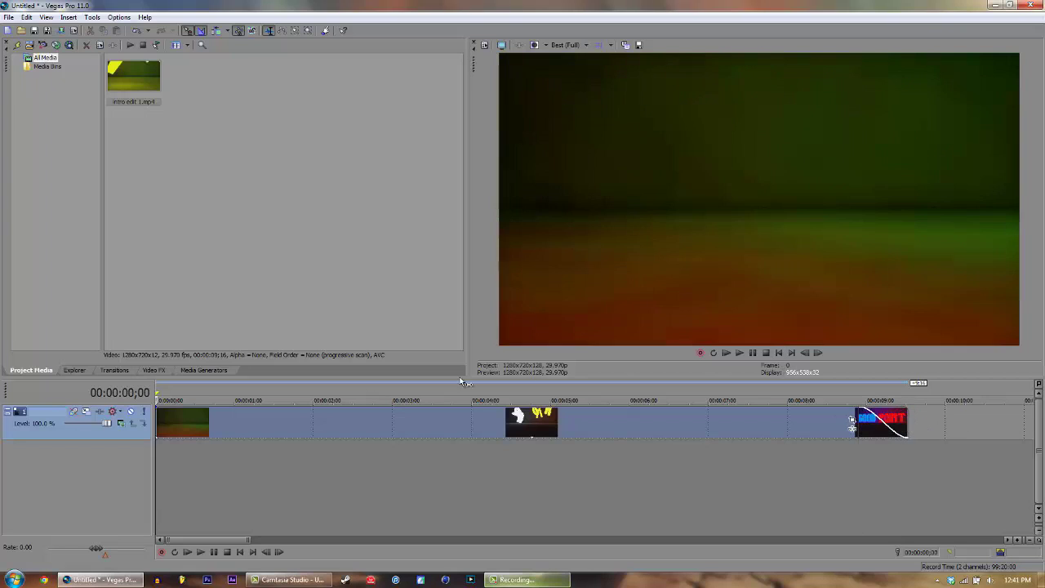
Add a fade-in at the clip's start, preview it, and lengthen it to about half a second
drag(162, 413, 170, 409)
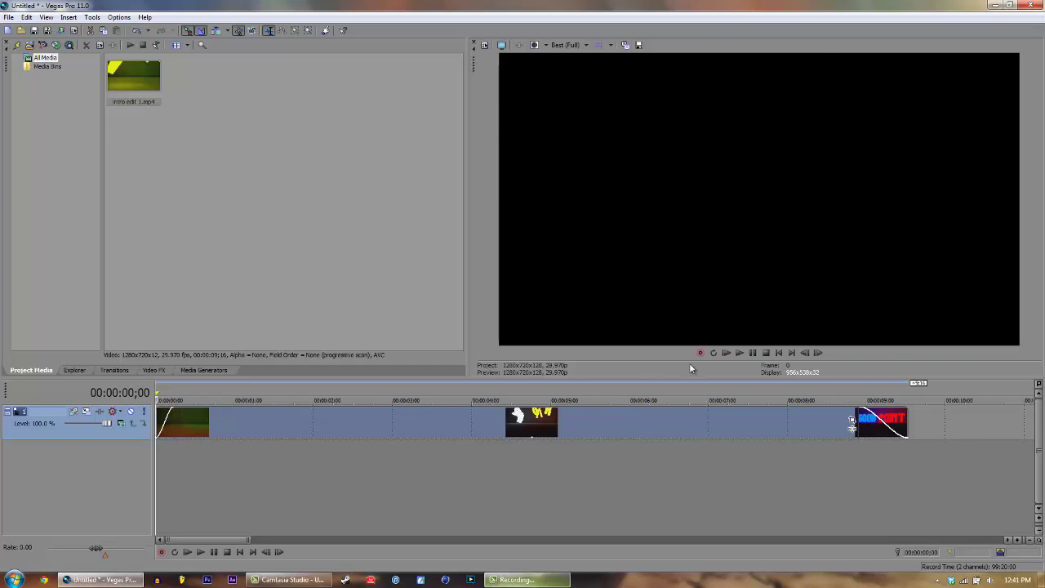
key(space)
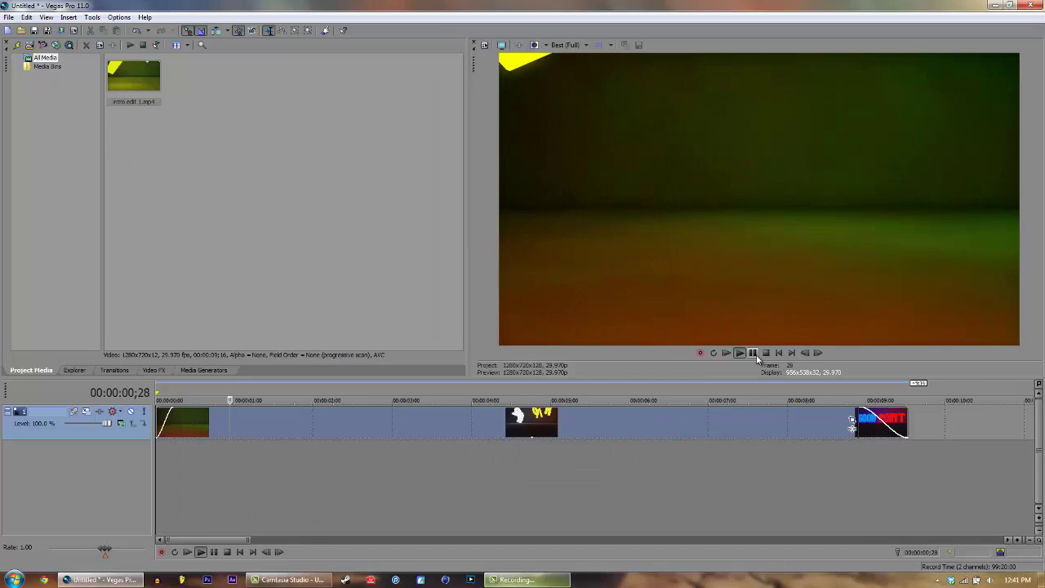
click(755, 353)
drag(173, 417, 205, 410)
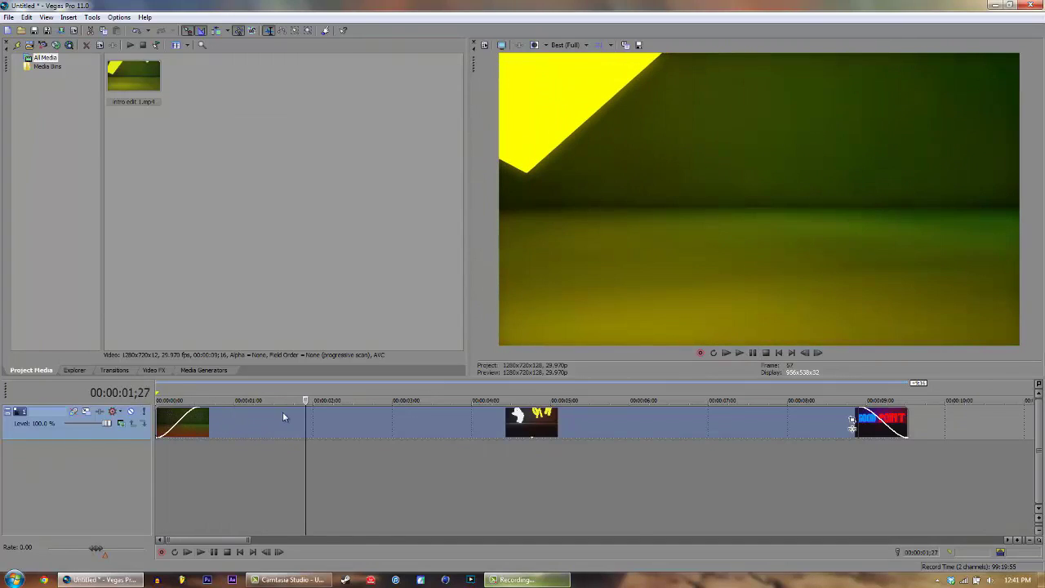
Play the timeline to review the fade-in and fade-out, and return to the beginning
click(752, 354)
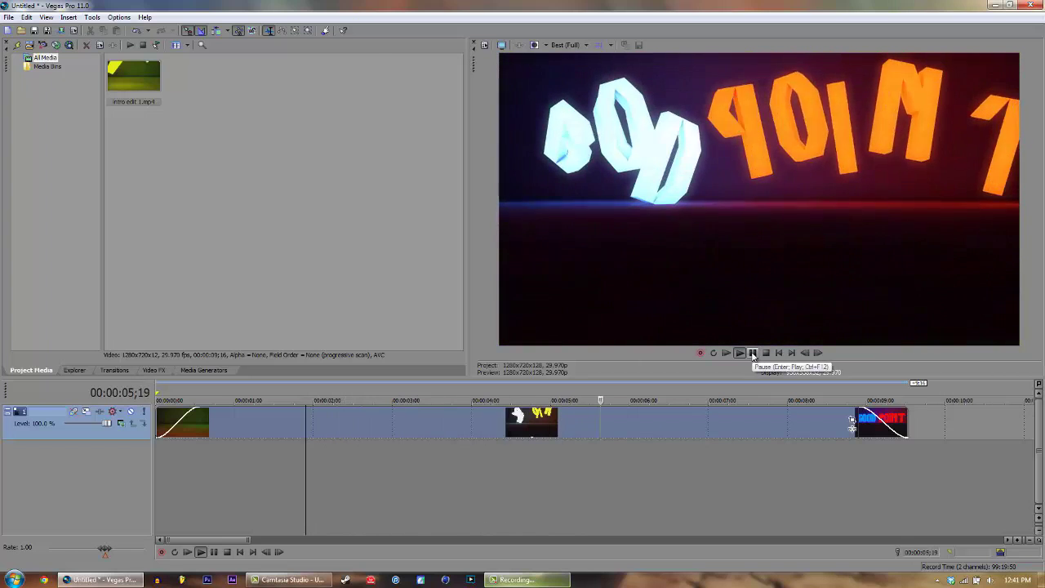
click(752, 352)
click(778, 352)
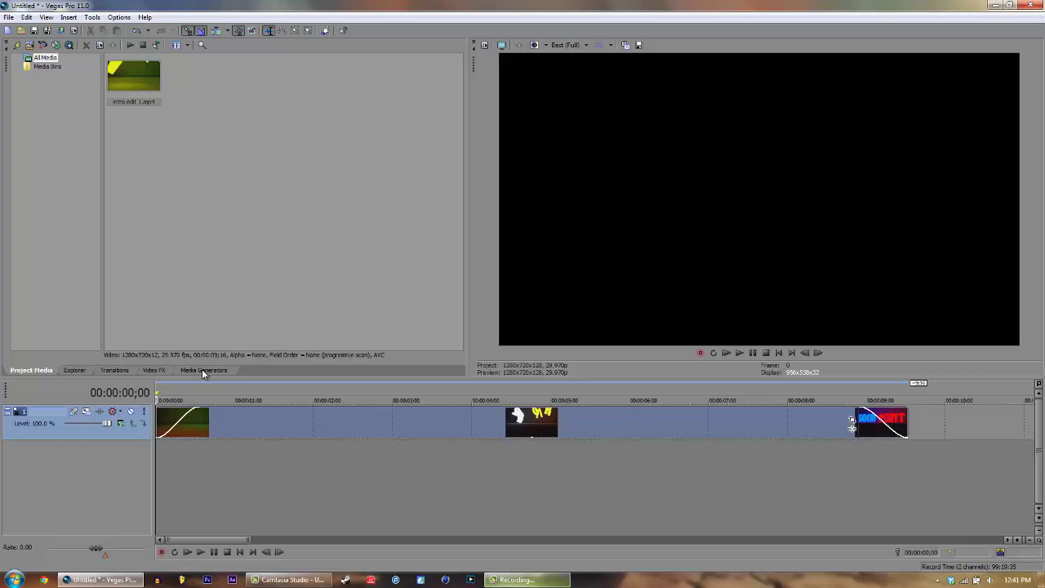
Step through the second half of the clip up to 00:00:08;20 to examine the letters' animation
click(508, 440)
click(582, 423)
click(658, 421)
click(716, 424)
click(769, 426)
click(801, 423)
click(835, 430)
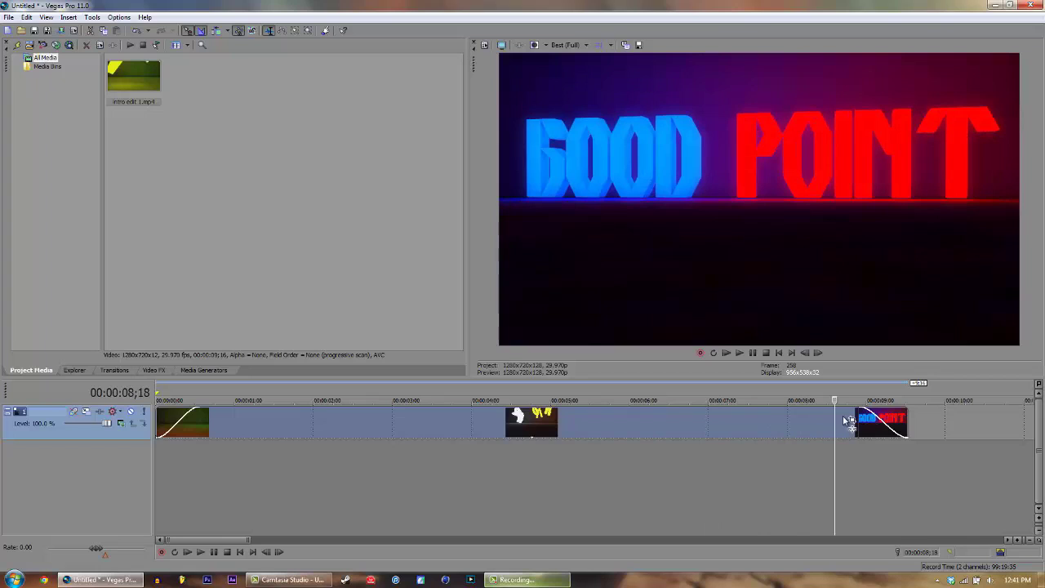
click(841, 414)
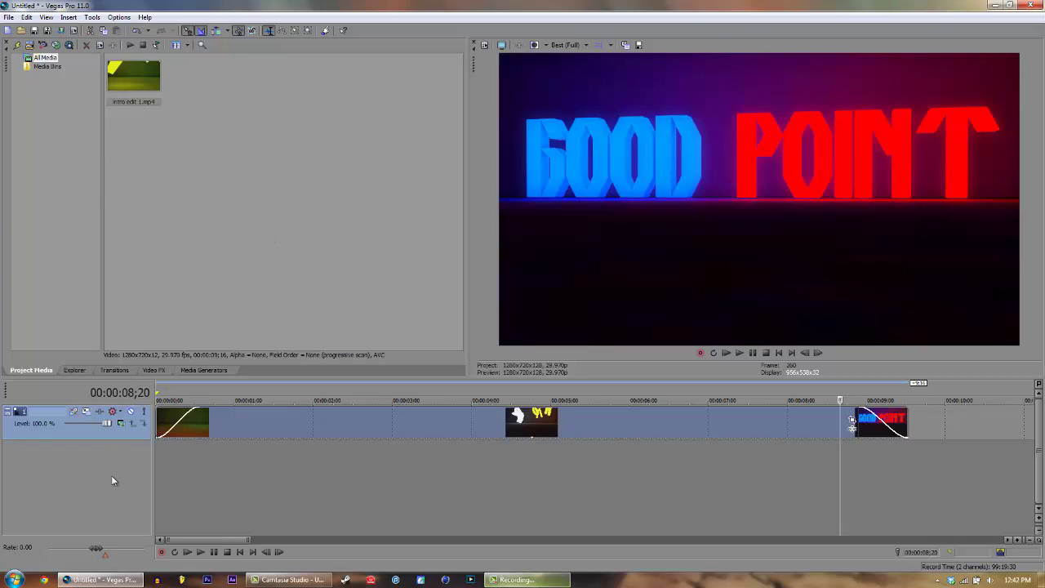
Switch to the desktop to check the Hi-Rez "Smiling" song file, and return to Vegas Pro
click(102, 579)
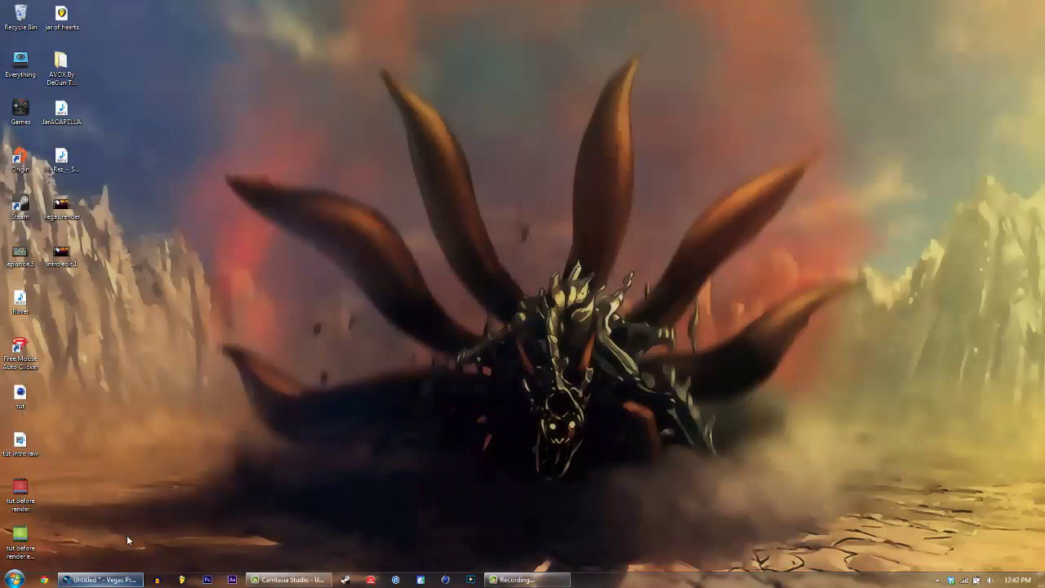
click(63, 163)
click(256, 163)
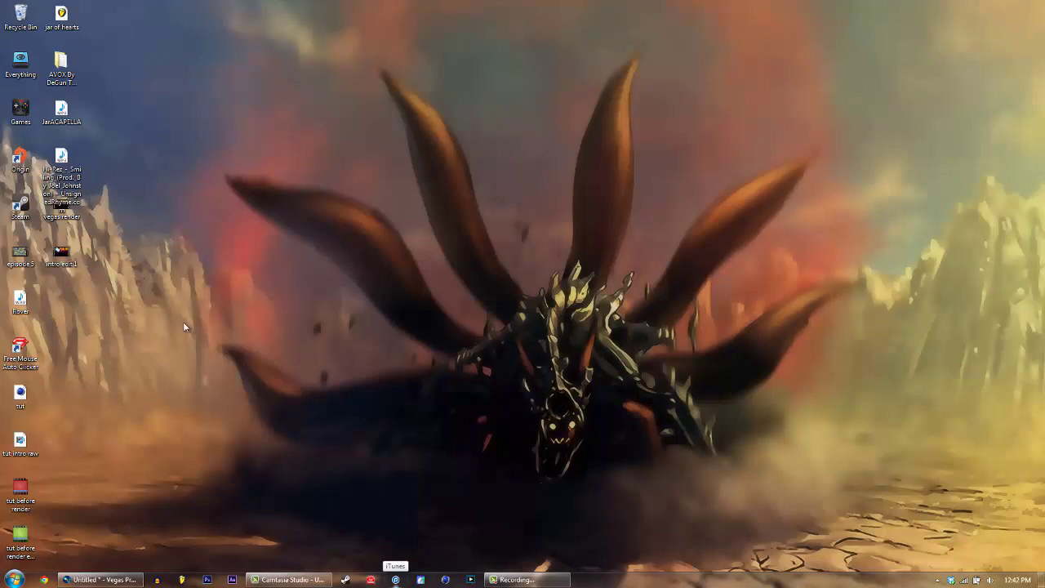
click(102, 579)
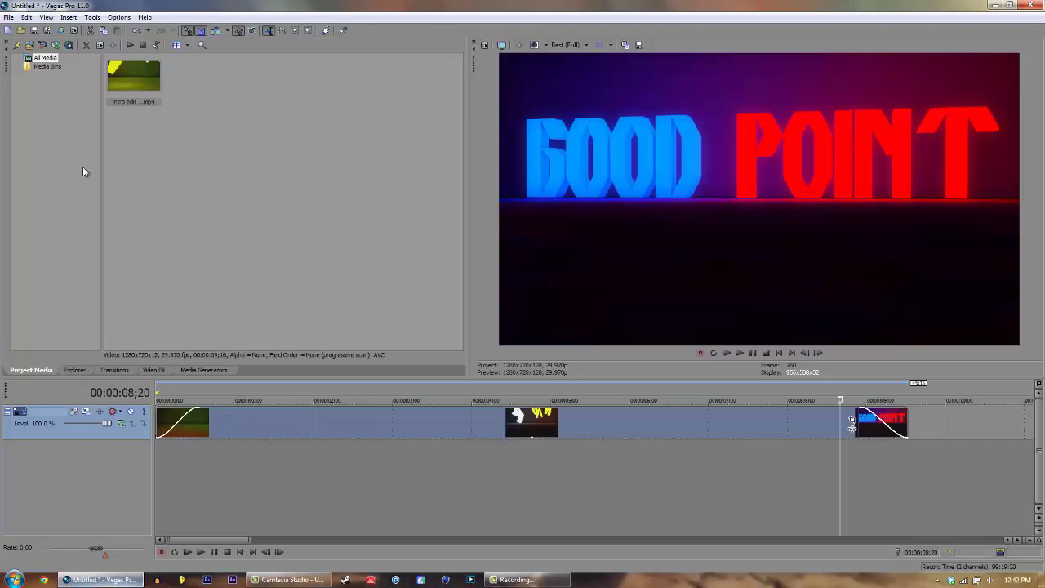
Import the Hi-Rez "Smiling" MP3 from the desktop into the project media
click(9, 17)
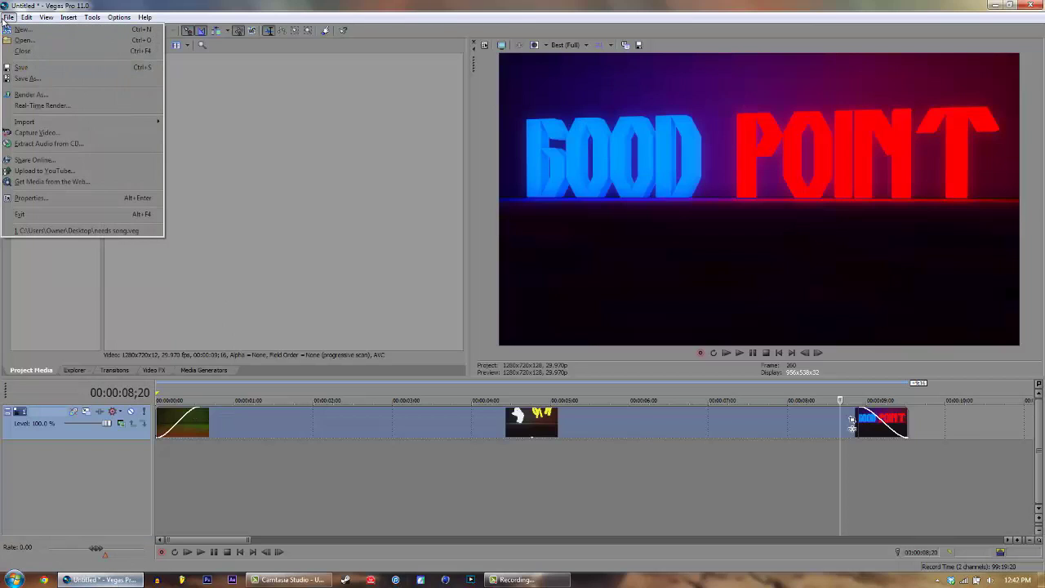
mouse_move(85, 124)
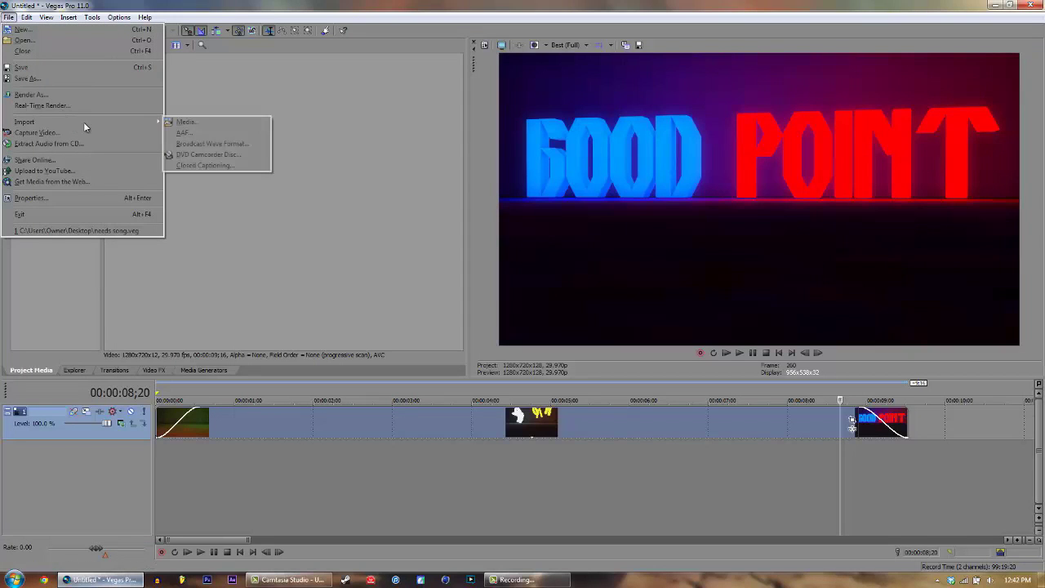
click(192, 124)
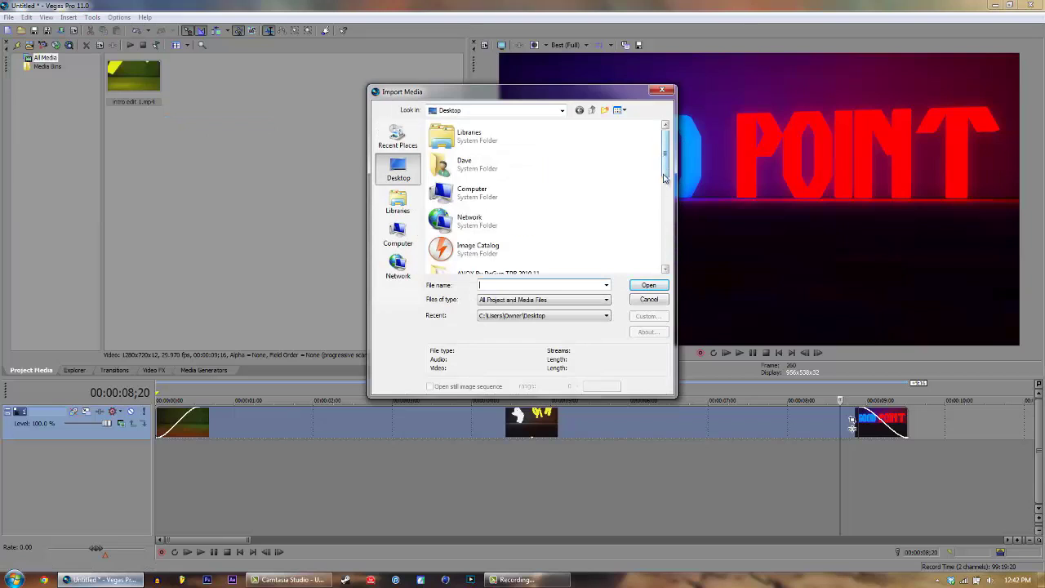
drag(665, 161, 668, 233)
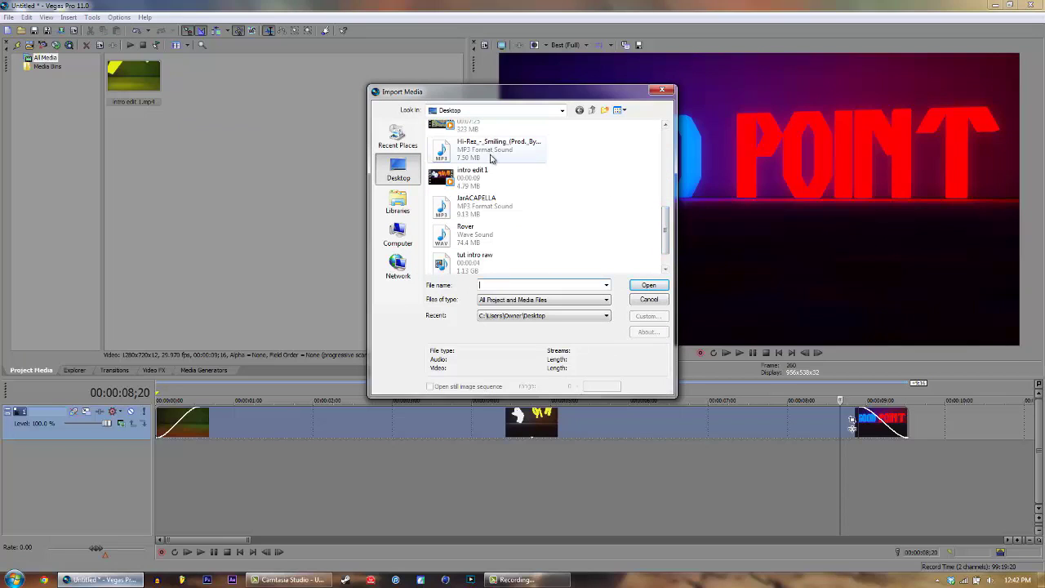
double_click(491, 158)
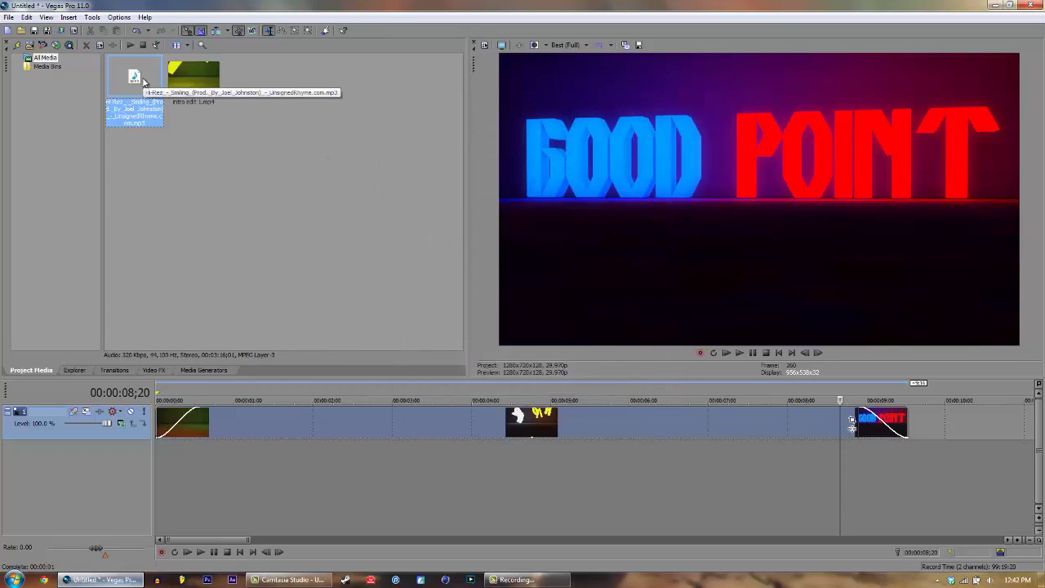
Place the Hi-Rez "Smiling" song on a new audio track beneath the video, starting at the beginning of the timeline
drag(135, 78, 161, 460)
drag(218, 540, 411, 539)
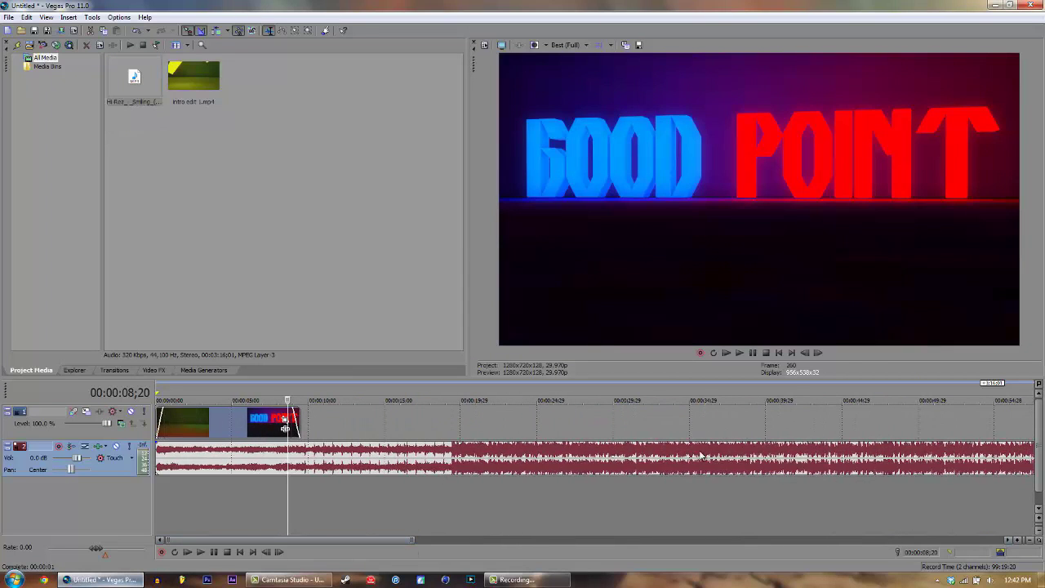
Play the song from several points between about 00:00:16 and 00:00:33 to look for the part that suits the intro
click(666, 457)
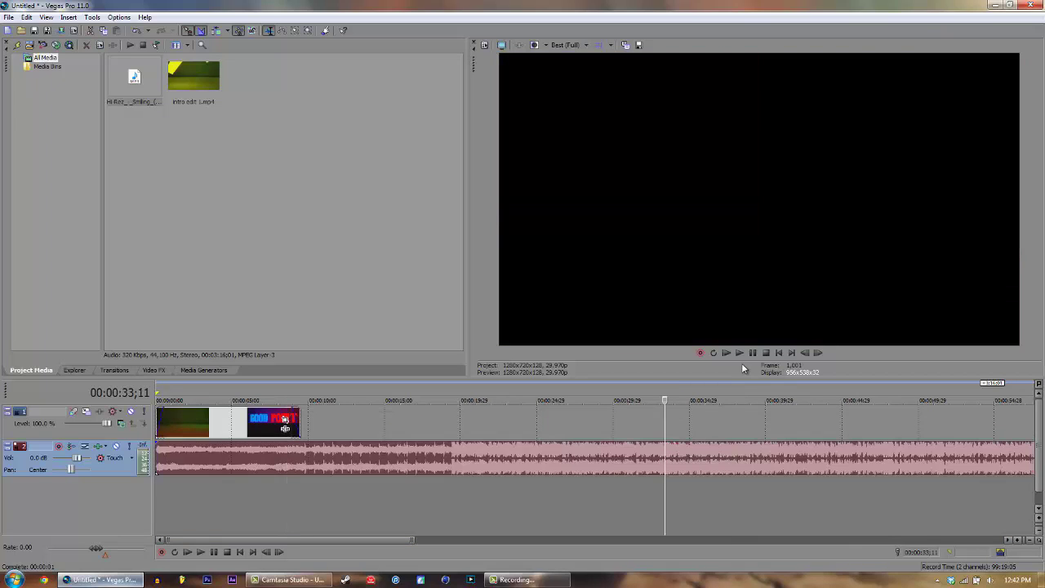
click(753, 354)
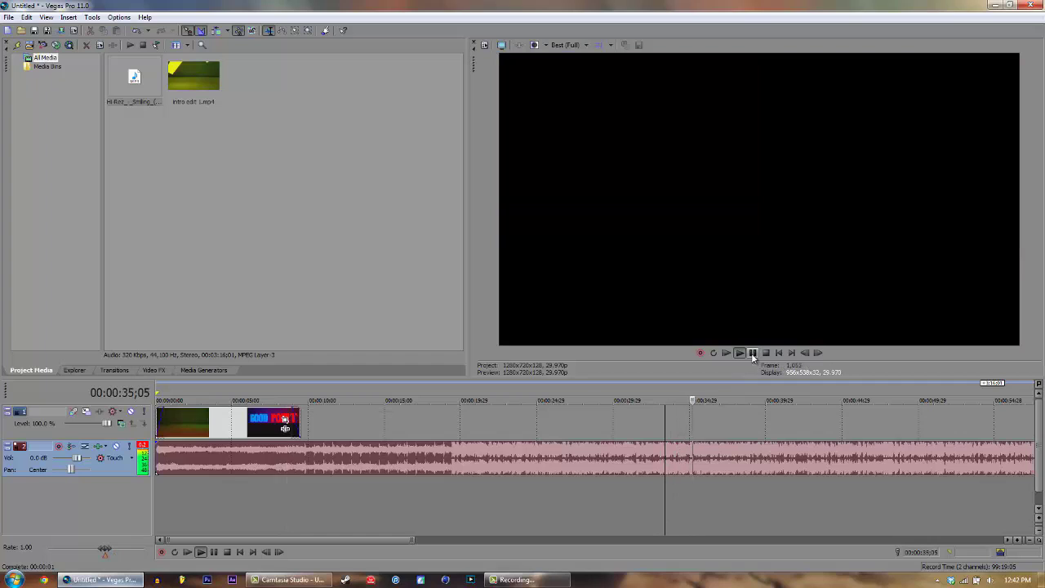
click(753, 353)
click(596, 455)
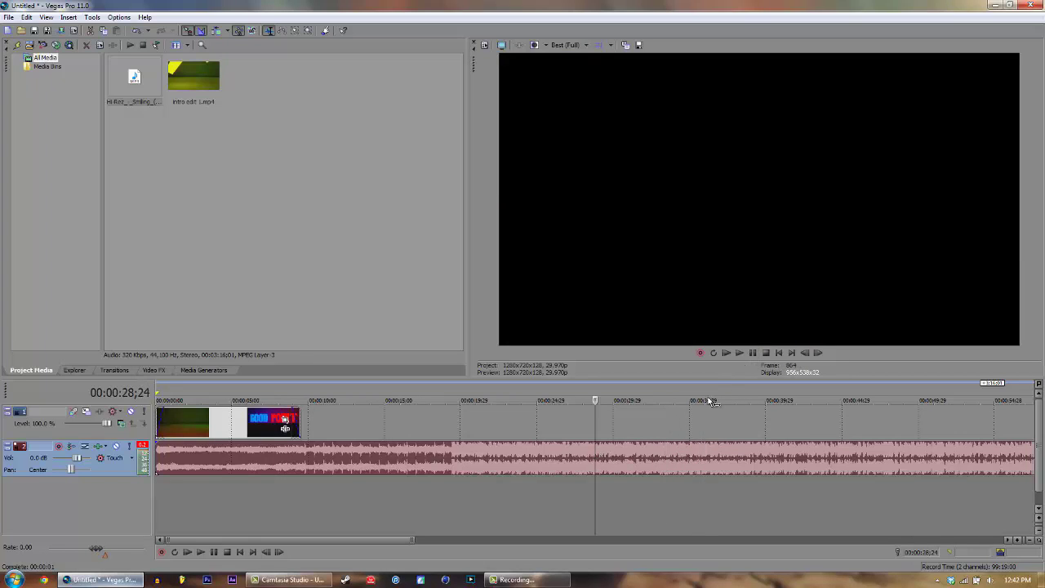
click(752, 353)
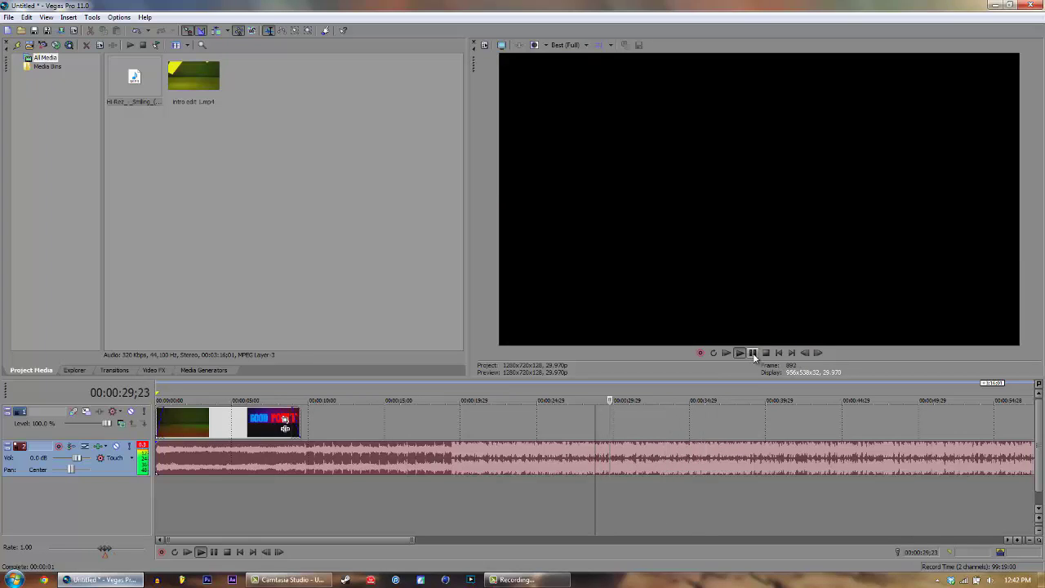
click(753, 353)
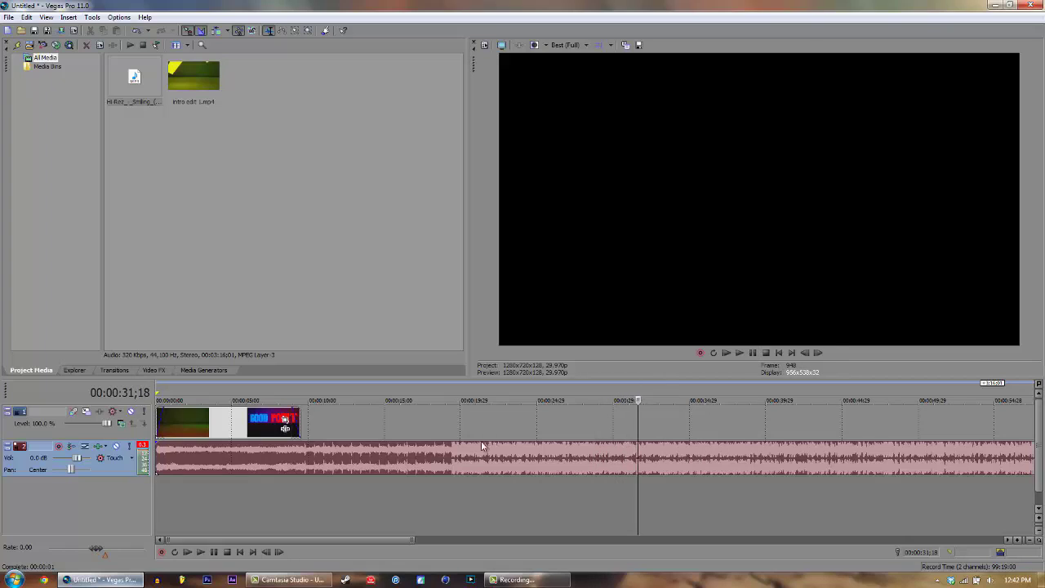
click(545, 455)
click(752, 353)
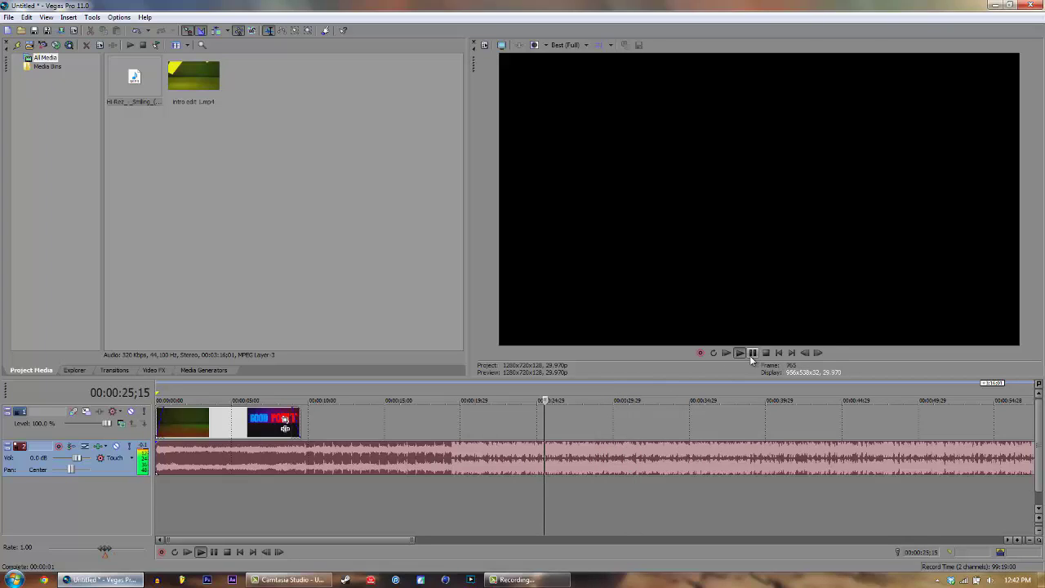
click(752, 353)
click(401, 464)
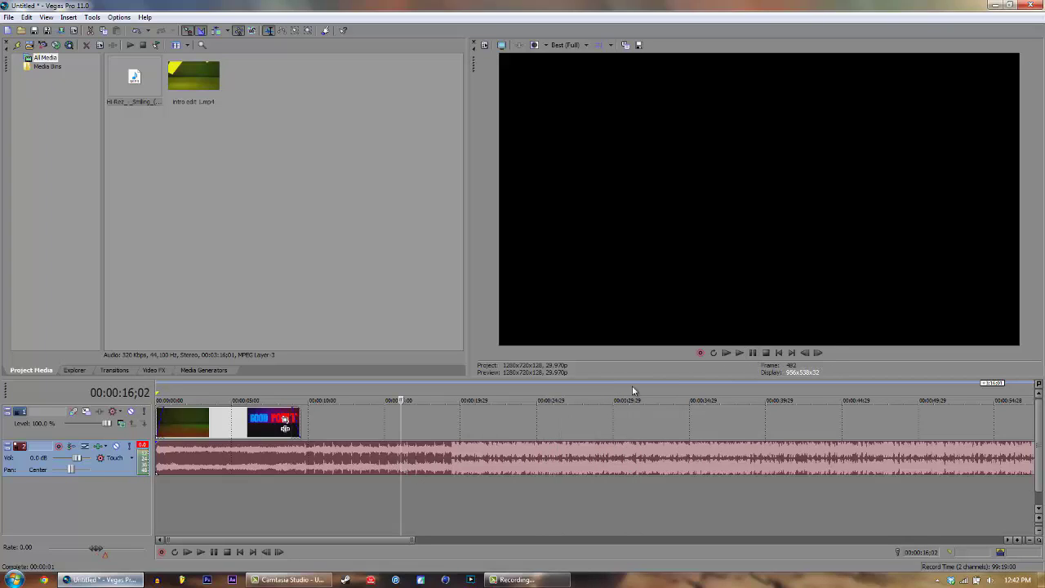
click(753, 353)
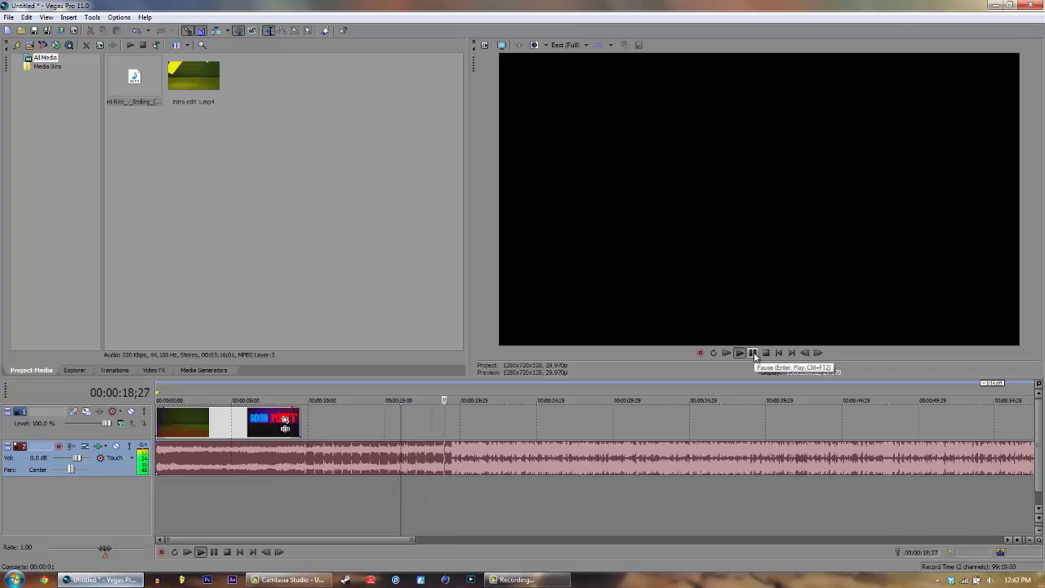
click(753, 352)
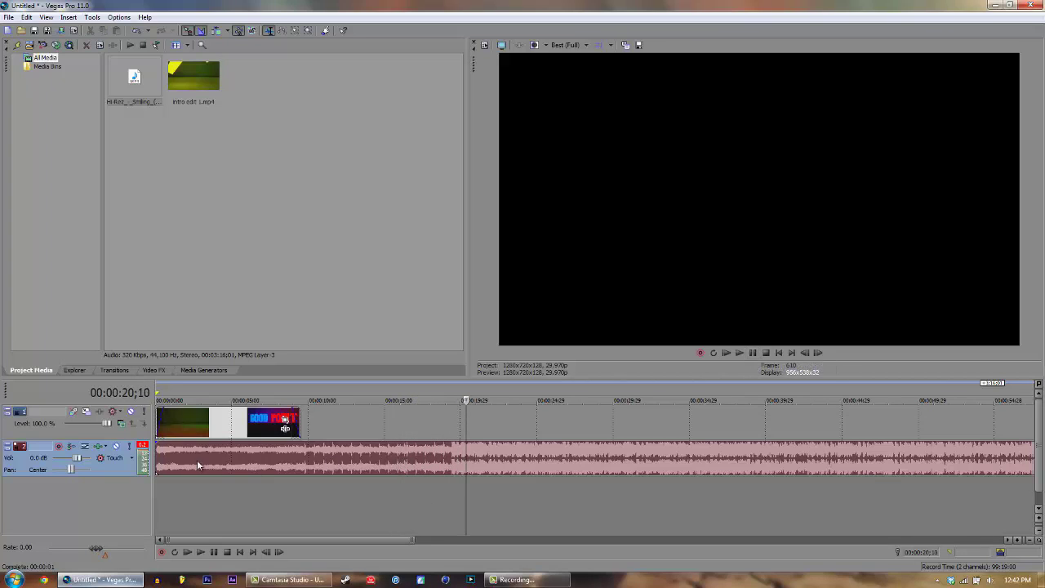
Trim the song to start from its 00:00:15;20 point at the timeline's beginning, and cut off everything past the video's end
click(395, 453)
drag(157, 455, 202, 457)
drag(417, 538, 229, 526)
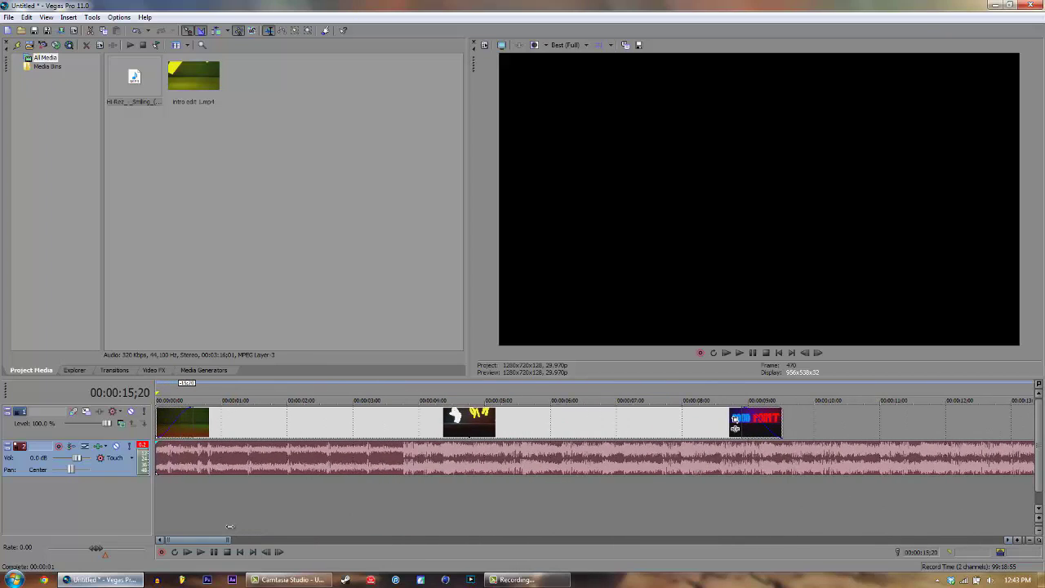
click(783, 463)
key(s)
click(804, 459)
key(Delete)
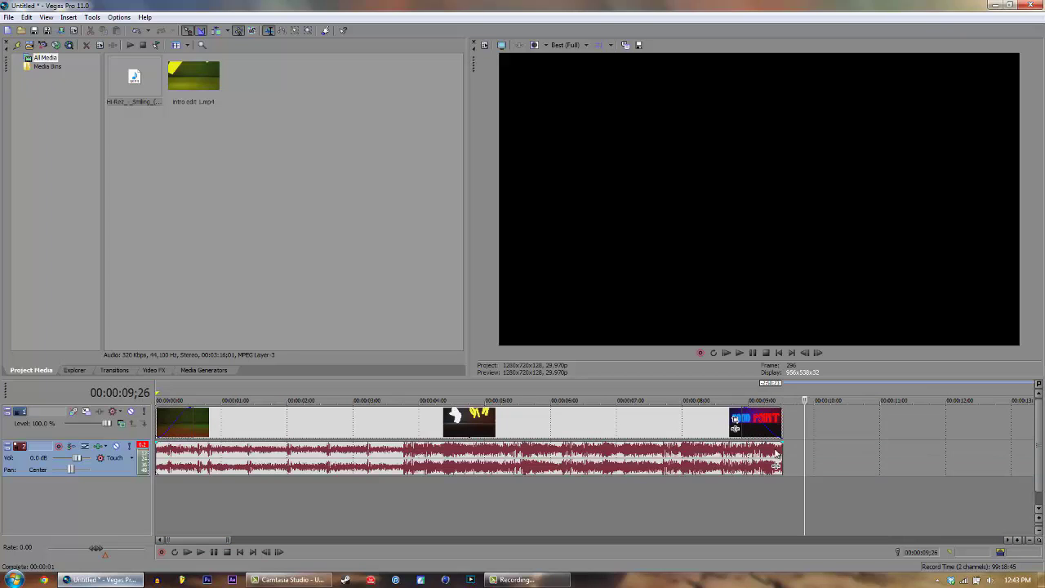
Play the intro from the beginning to check how the trimmed song fits the letters' animation
click(779, 353)
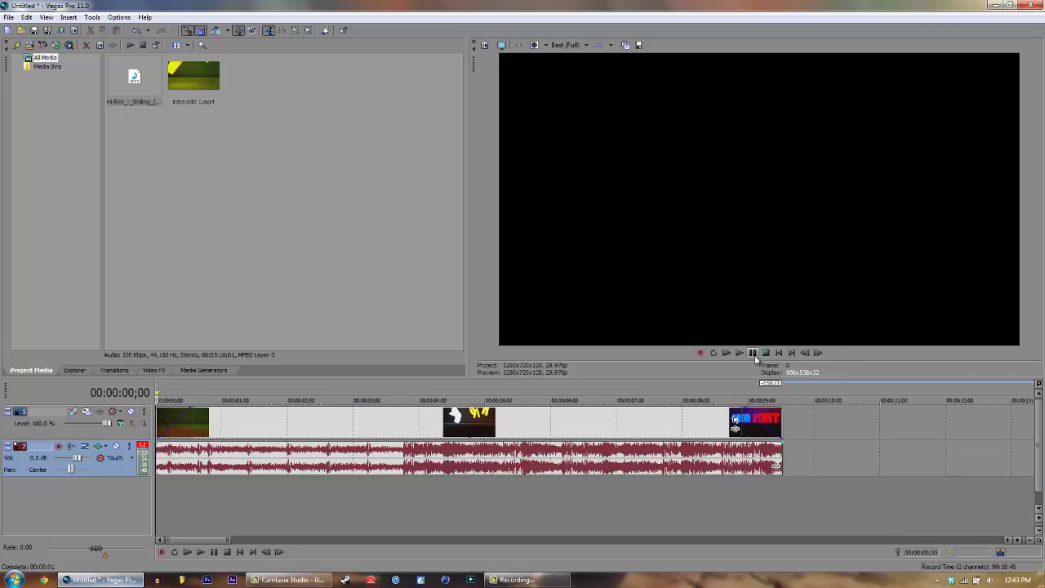
click(752, 353)
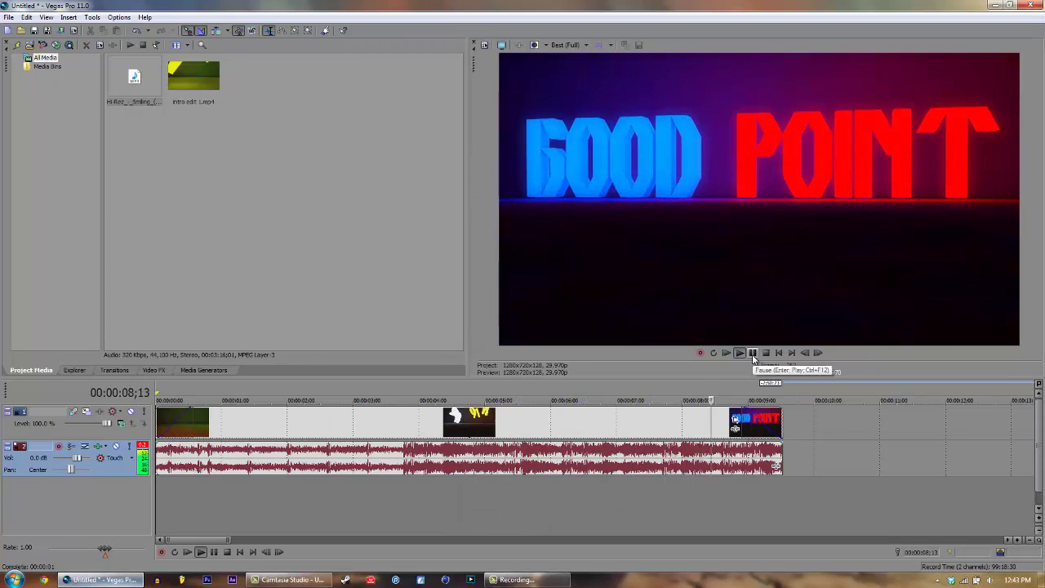
click(752, 354)
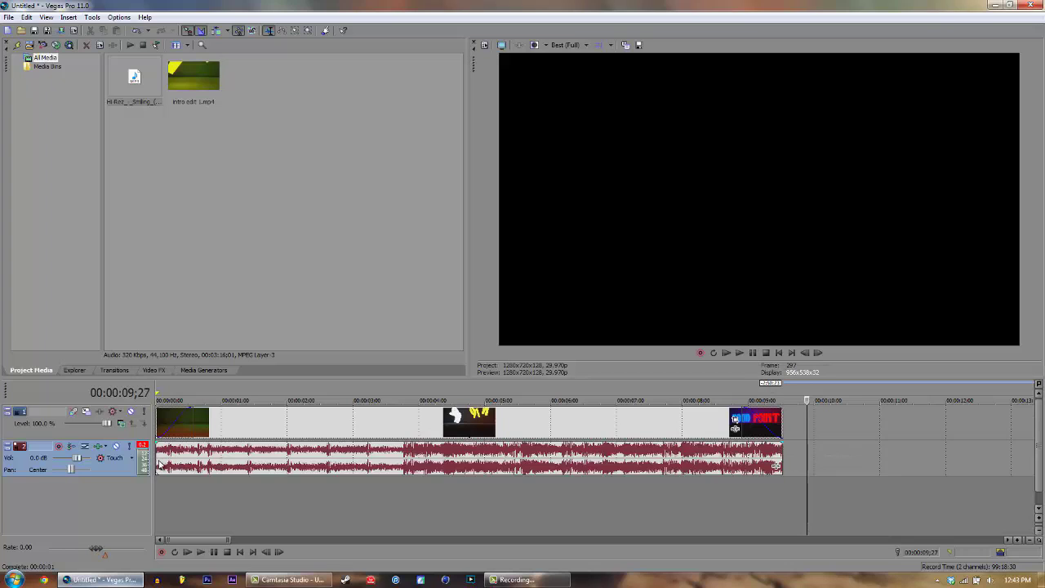
Trim about 0.6 seconds off the song's start, realign it with the full video length, and play the ending from 00:00:07;22
drag(160, 459, 194, 461)
drag(742, 458, 780, 457)
click(665, 460)
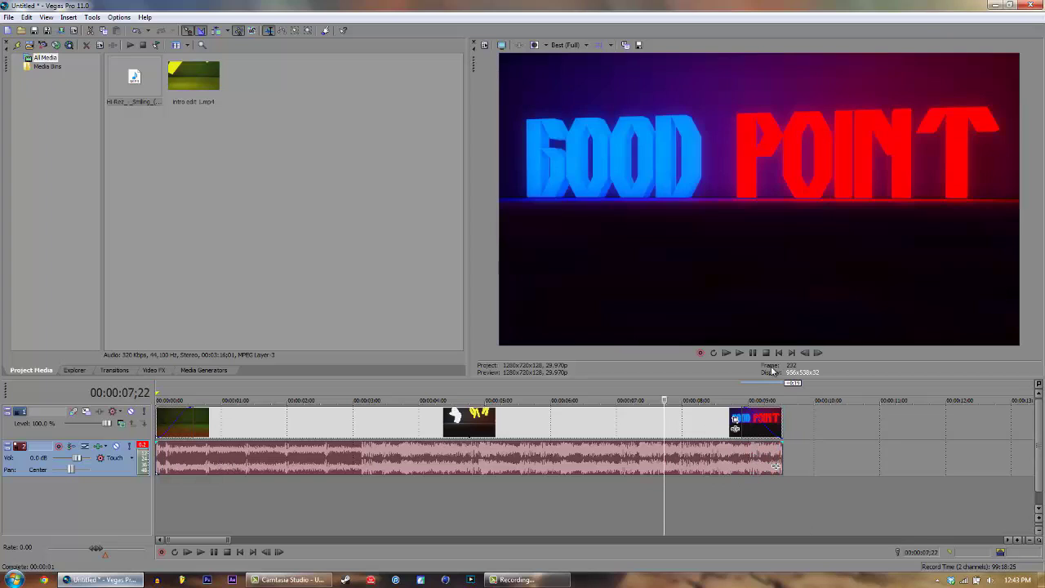
click(740, 353)
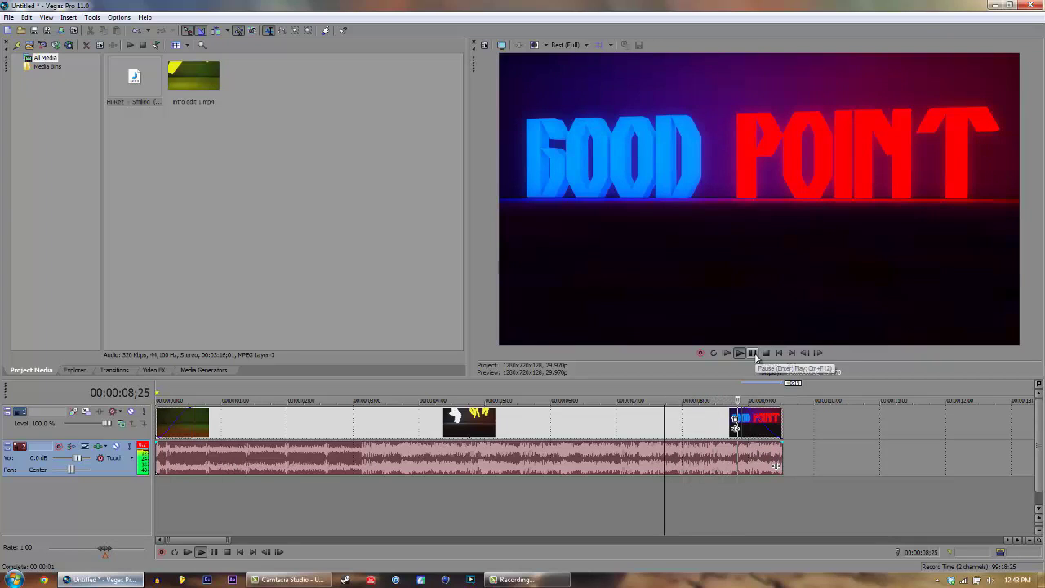
click(752, 353)
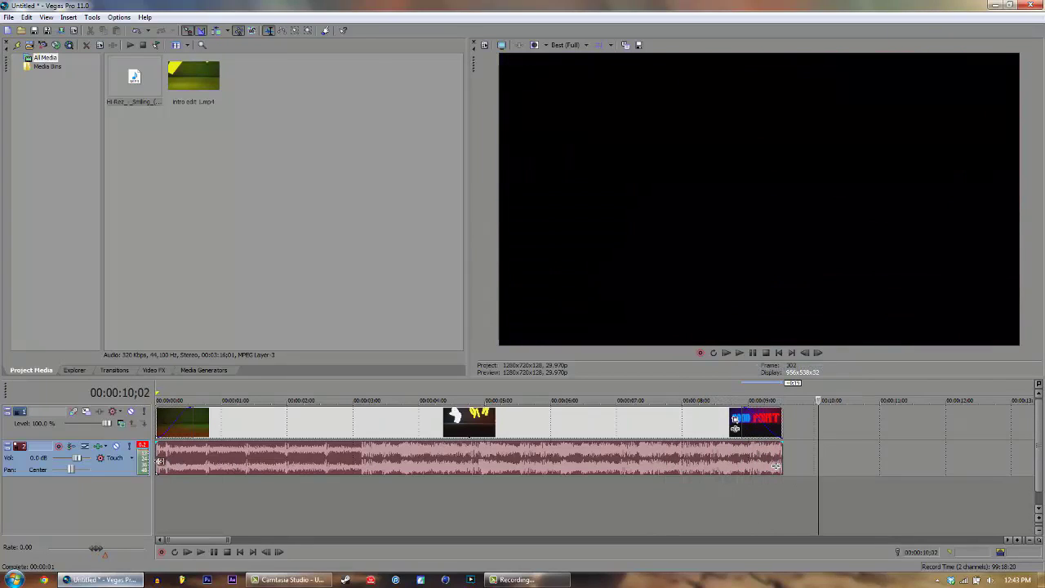
Trim about 1.3 seconds more off the song's start, extend its end to the video's end, and play the second half
mouse_move(158, 462)
mouse_down()
mouse_move(250, 463)
mouse_move(144, 459)
mouse_up()
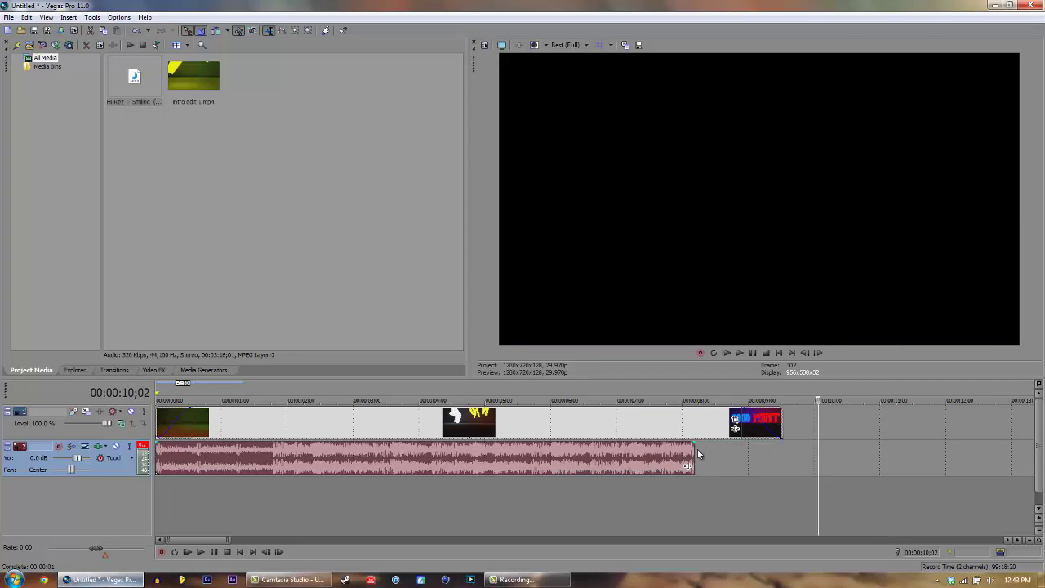
drag(694, 455, 782, 459)
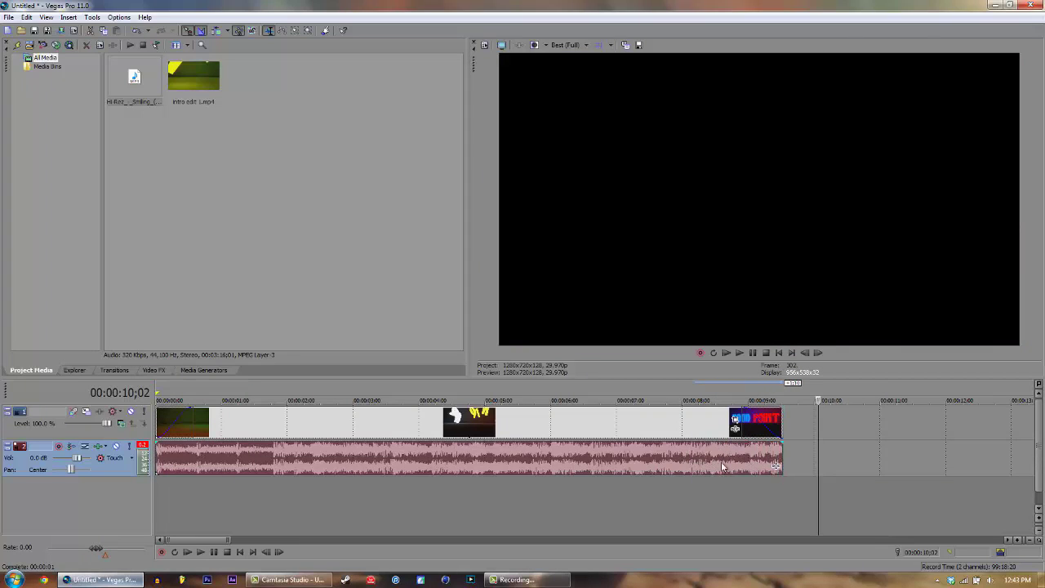
click(456, 461)
click(755, 353)
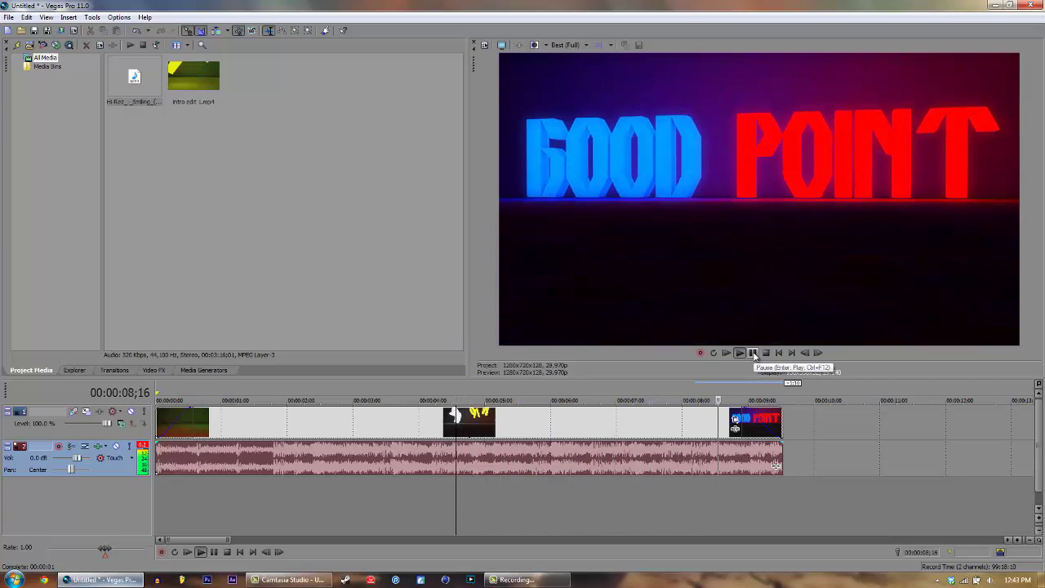
click(753, 353)
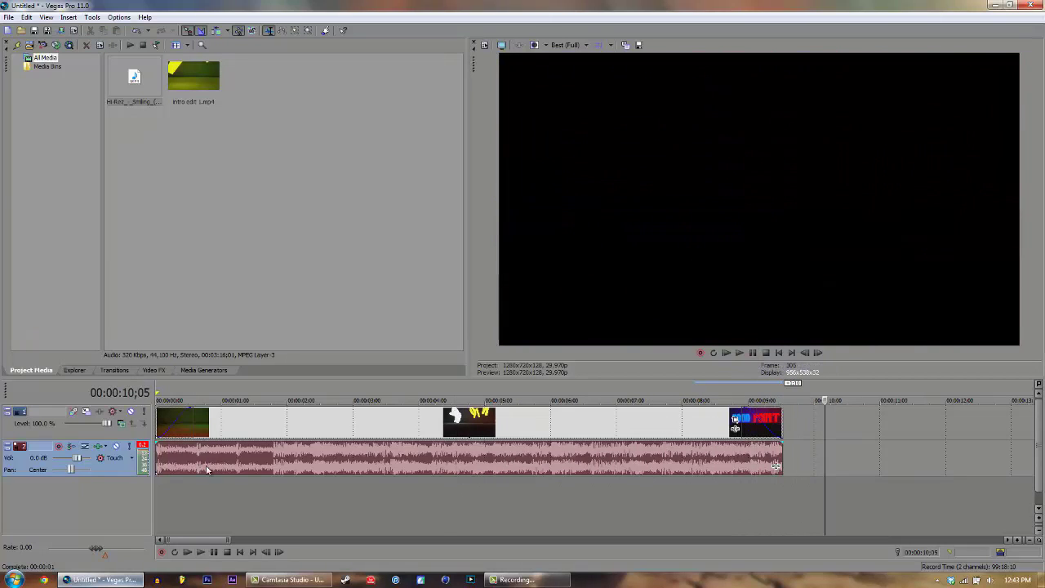
Trim about 1.2 seconds more off the song's start, refit it to the video's length, and play from about 00:00:06;11
drag(157, 465, 220, 465)
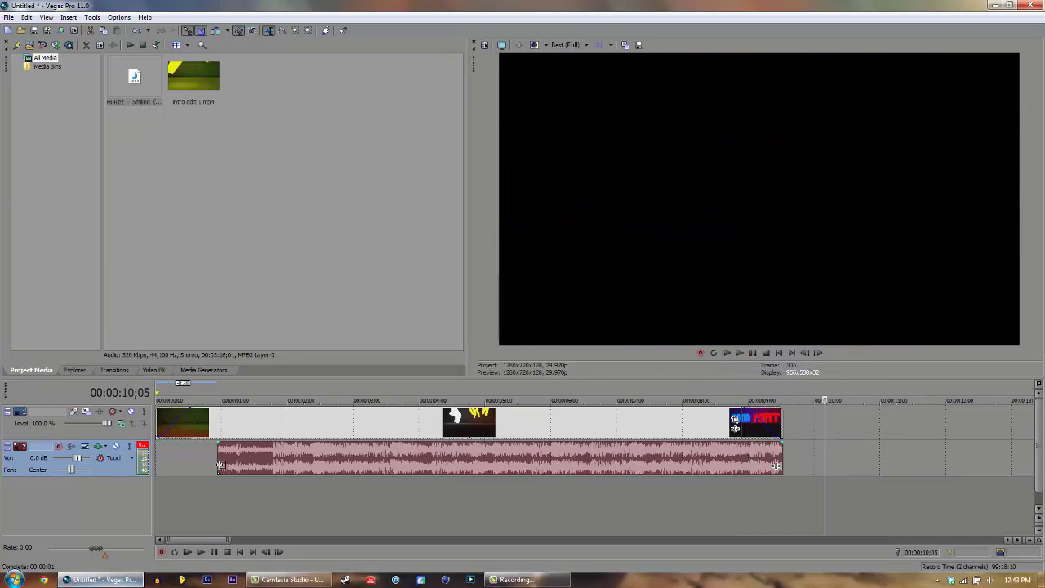
drag(774, 451, 700, 451)
drag(776, 458, 783, 457)
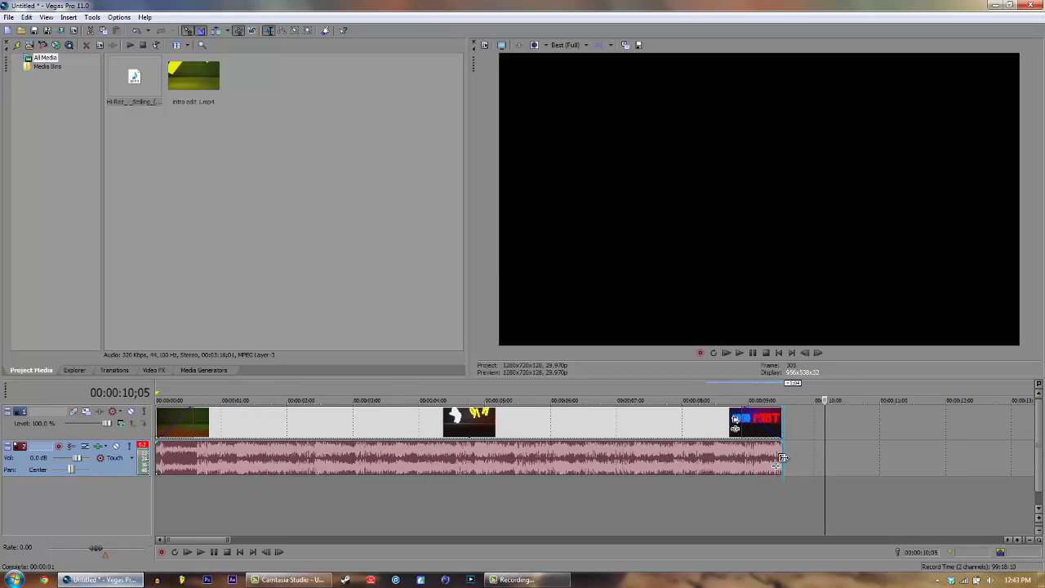
click(576, 459)
click(749, 351)
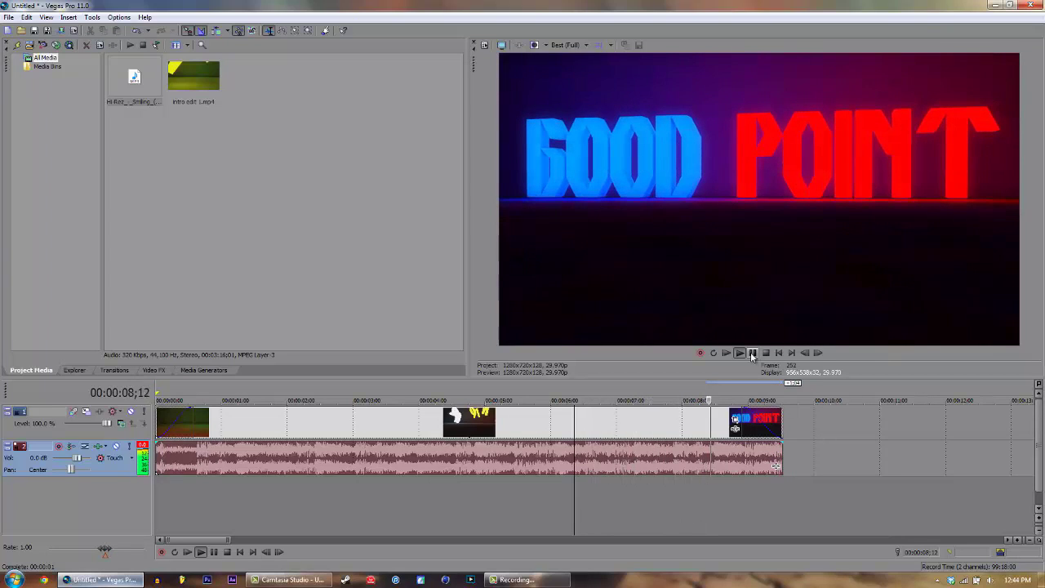
click(752, 352)
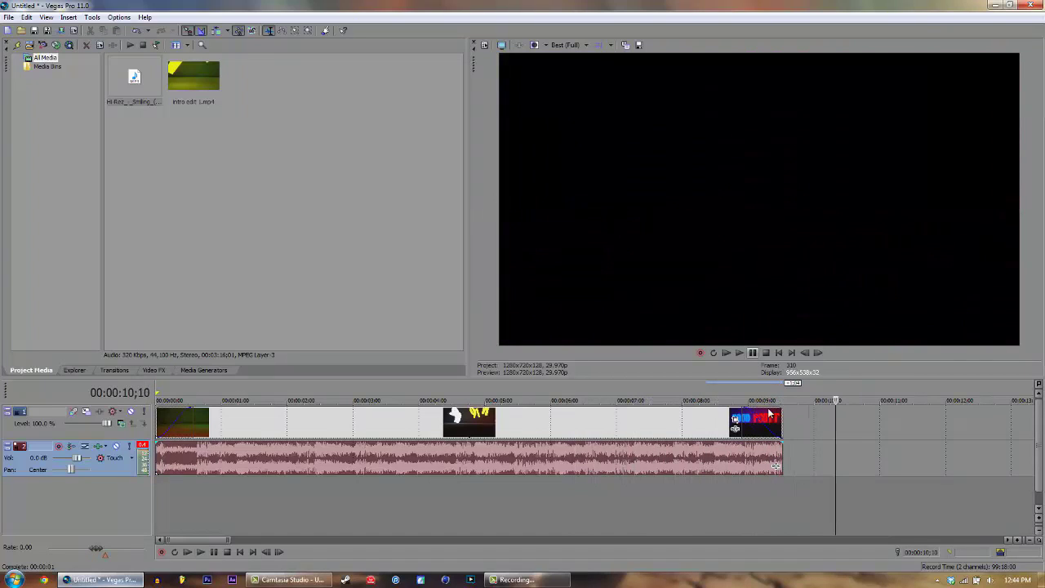
Add a fade-out of about 2.4 seconds and a fade-in of 00:00:00;17 to the song, and return to the timeline's start
drag(784, 440, 627, 442)
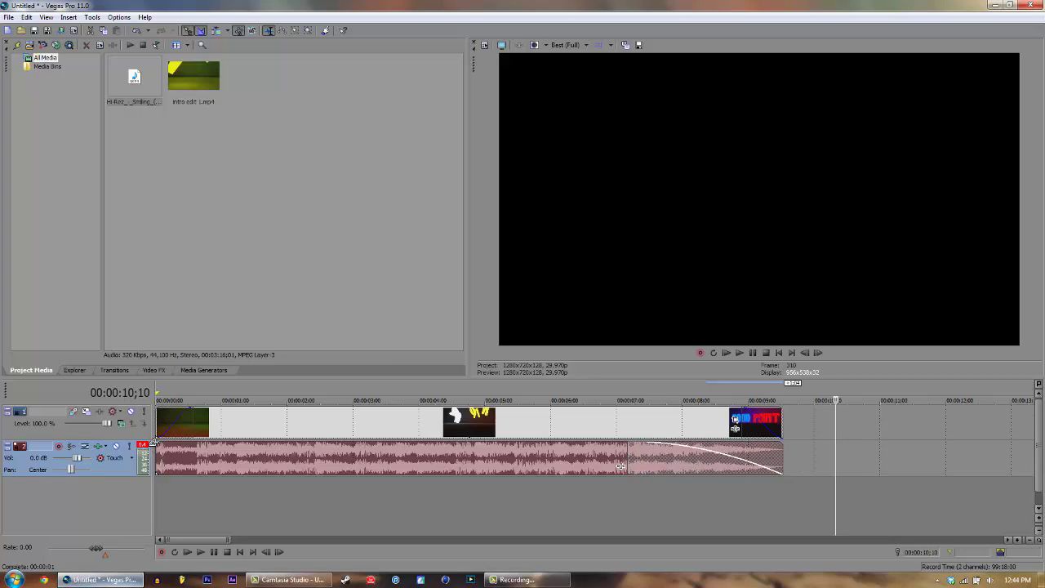
drag(155, 441, 193, 446)
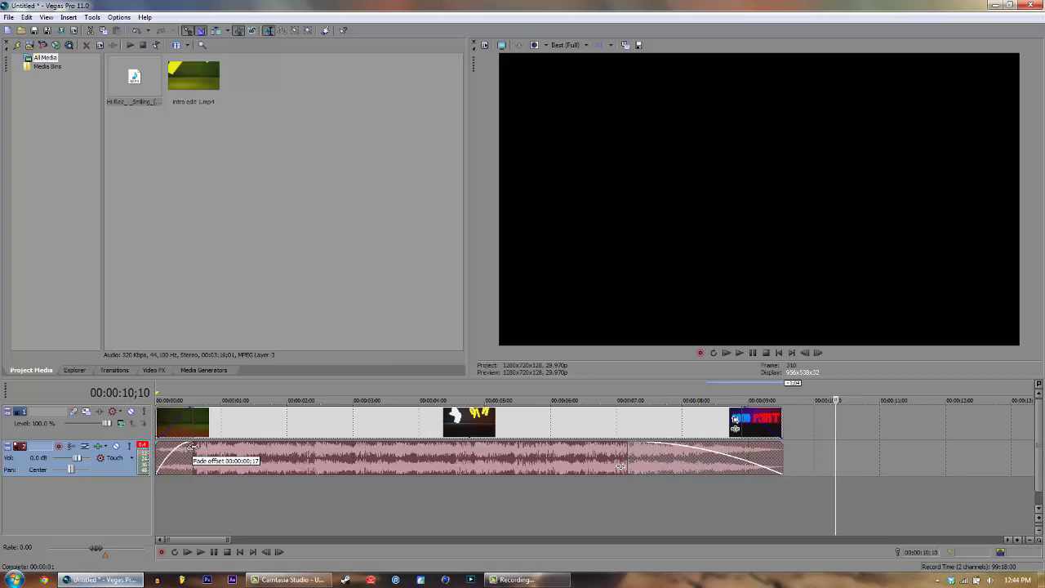
click(779, 352)
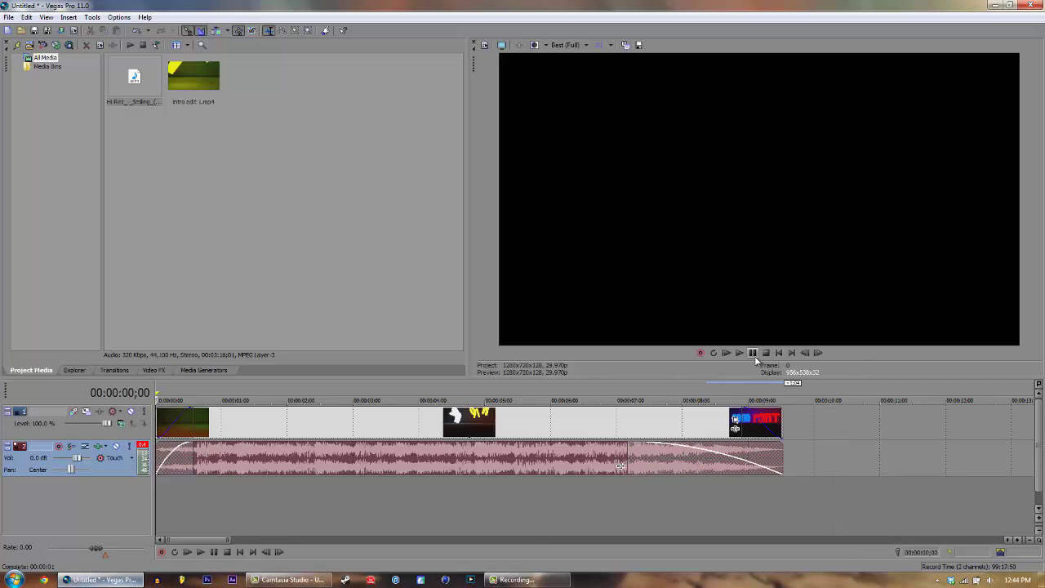